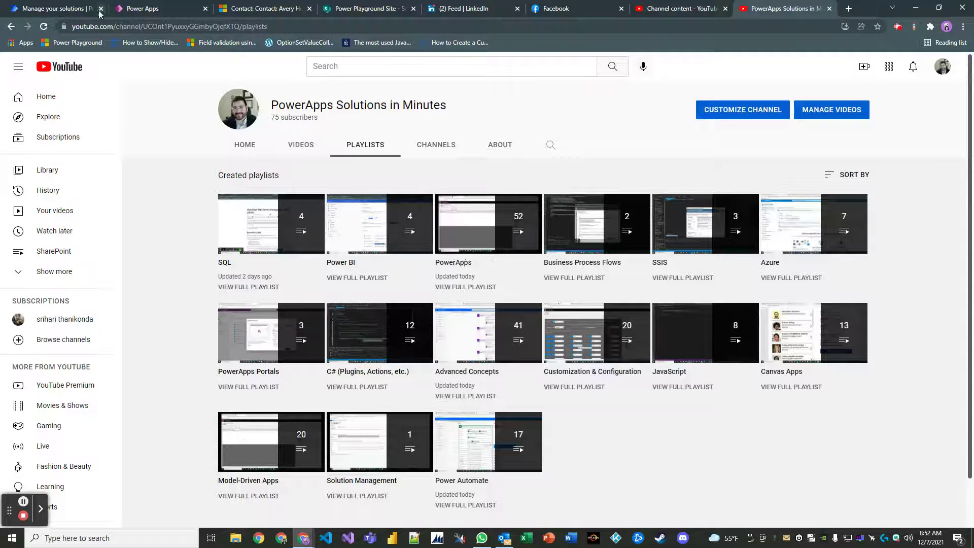
# Create a blank automated cloud flow in GlobalSolution titled 'When a note is created create file in sharepoint and update note with link…'
pyautogui.click(77, 8)
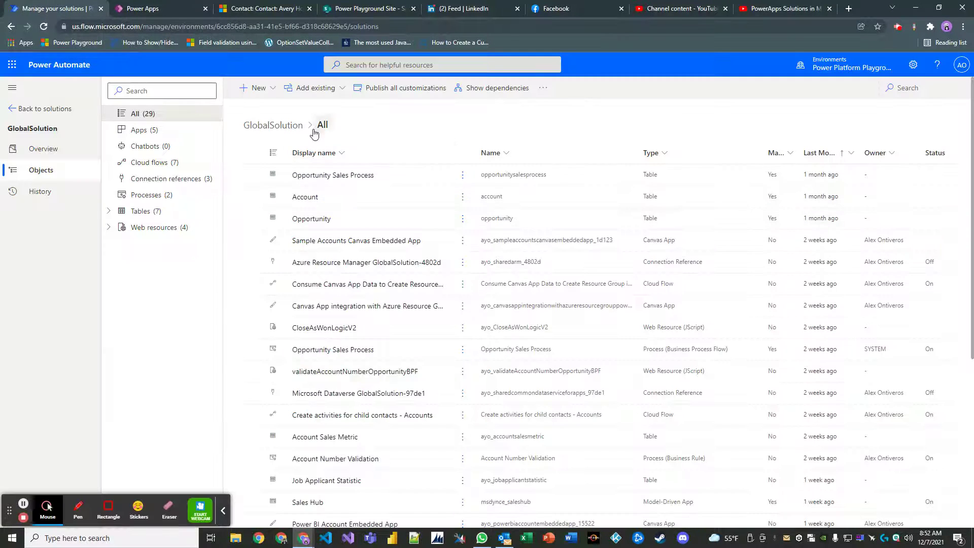
pyautogui.click(256, 88)
pyautogui.moveTo(271, 116)
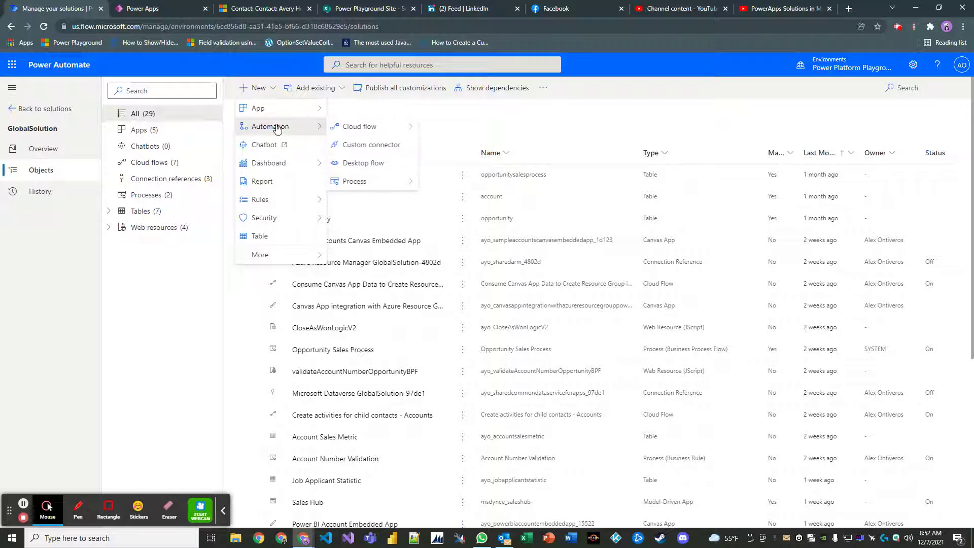
pyautogui.moveTo(363, 131)
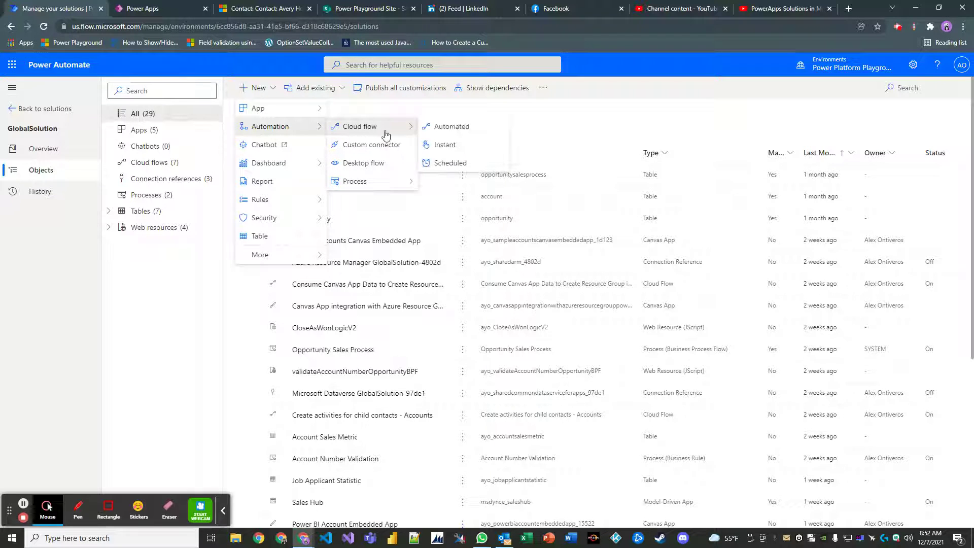
pyautogui.click(453, 128)
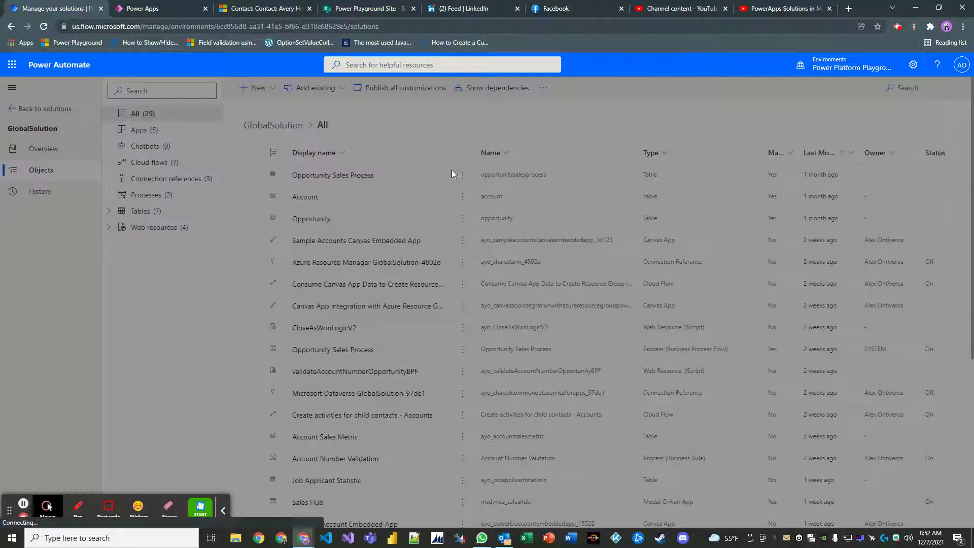
pyautogui.click(597, 433)
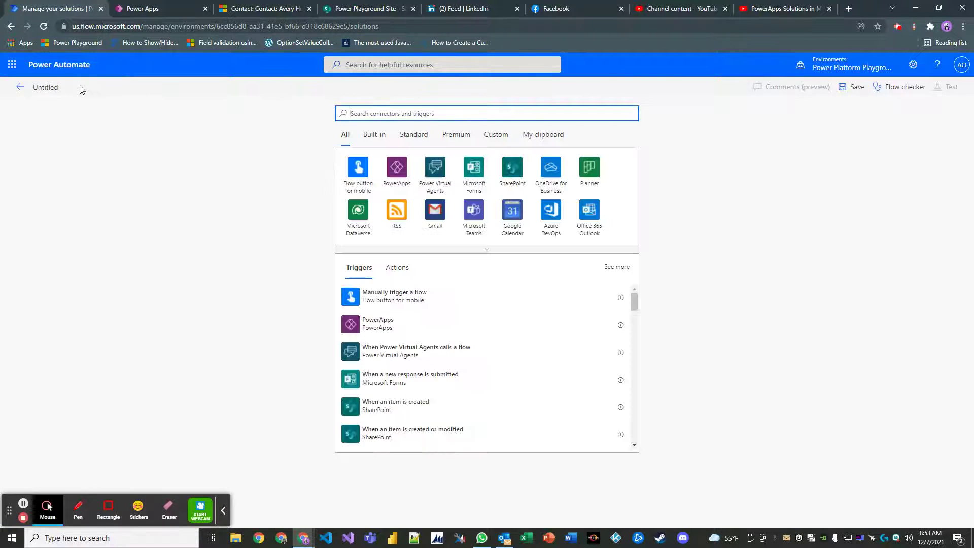
pyautogui.click(77, 88)
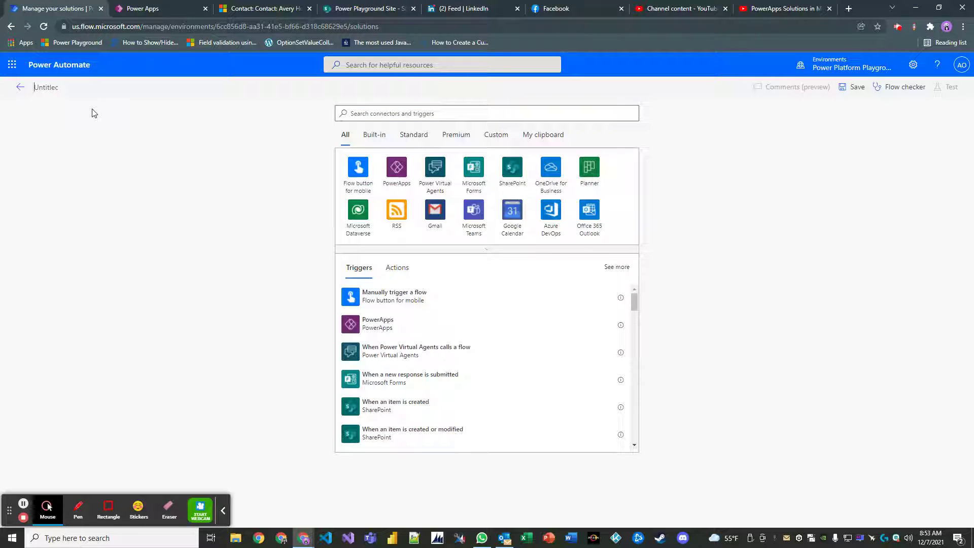
pyautogui.write('When a note is created create file in sharepoint')
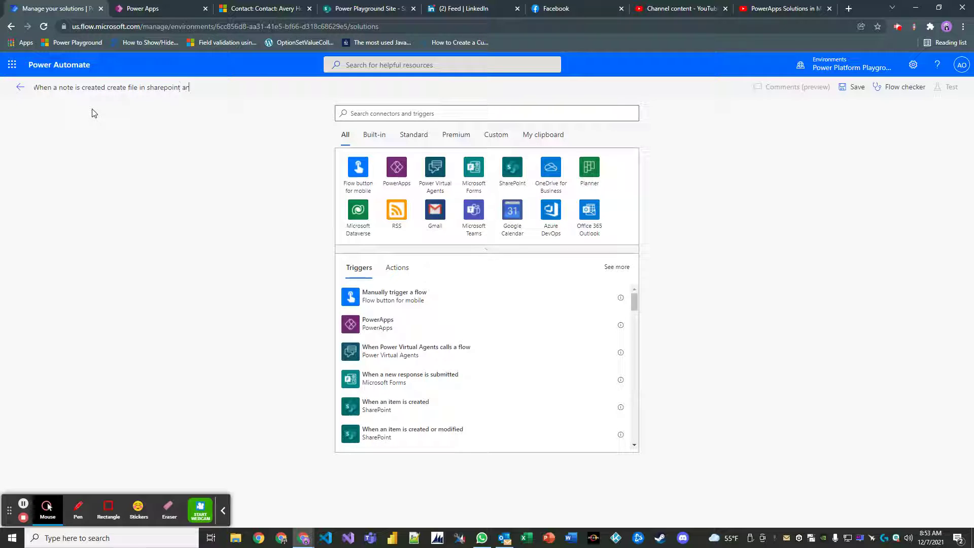
pyautogui.write(' and update note with link to sharepoint file')
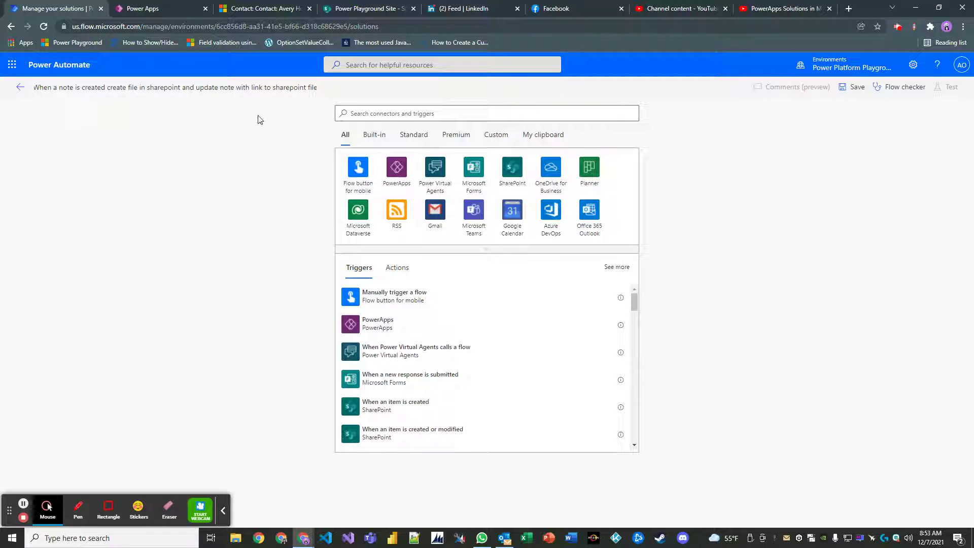
pyautogui.write(' for timeline')
# Add the Dataverse 'When a row is added, modified or deleted' trigger, renamed 'When a note is created'
pyautogui.click(397, 112)
pyautogui.click(397, 113)
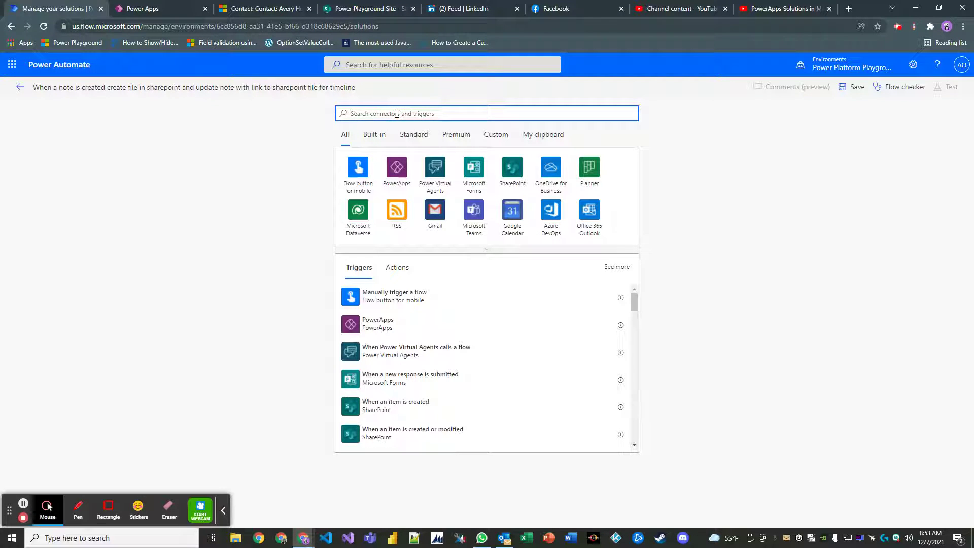
pyautogui.write('when a ')
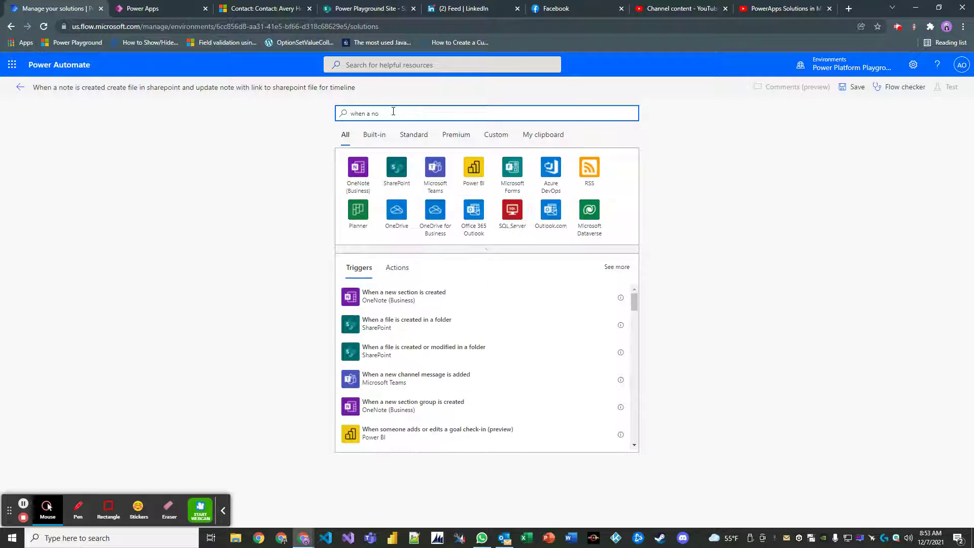
pyautogui.write('row is ')
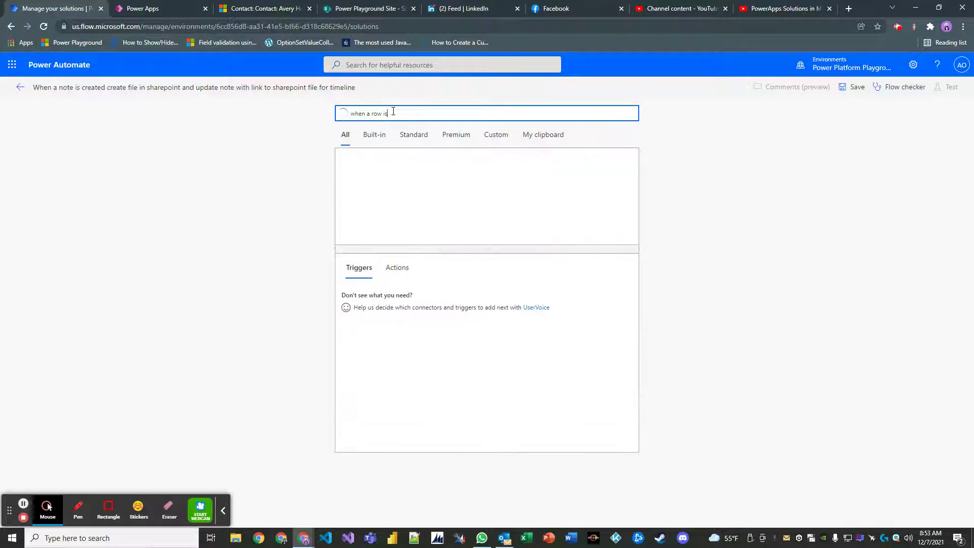
pyautogui.write('add')
pyautogui.click(404, 299)
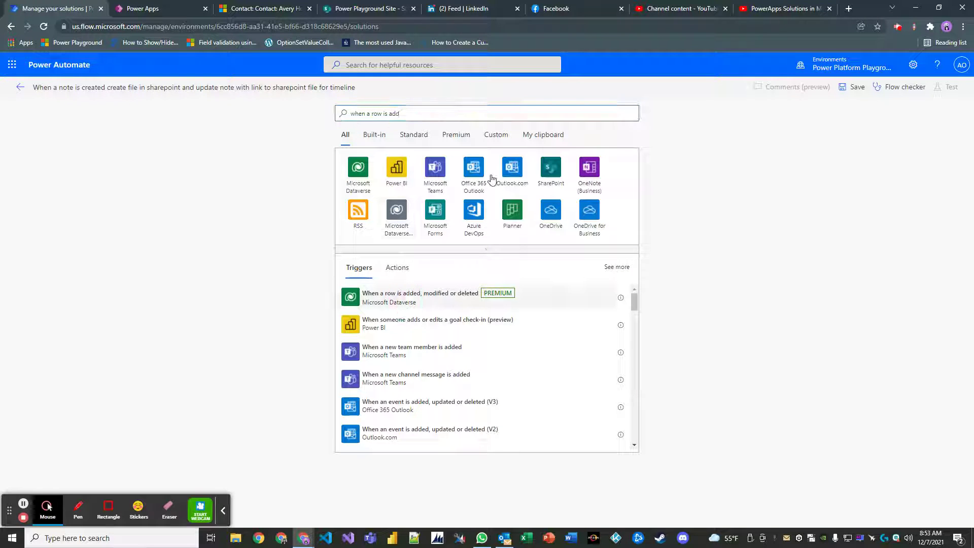
pyautogui.click(628, 117)
pyautogui.click(661, 134)
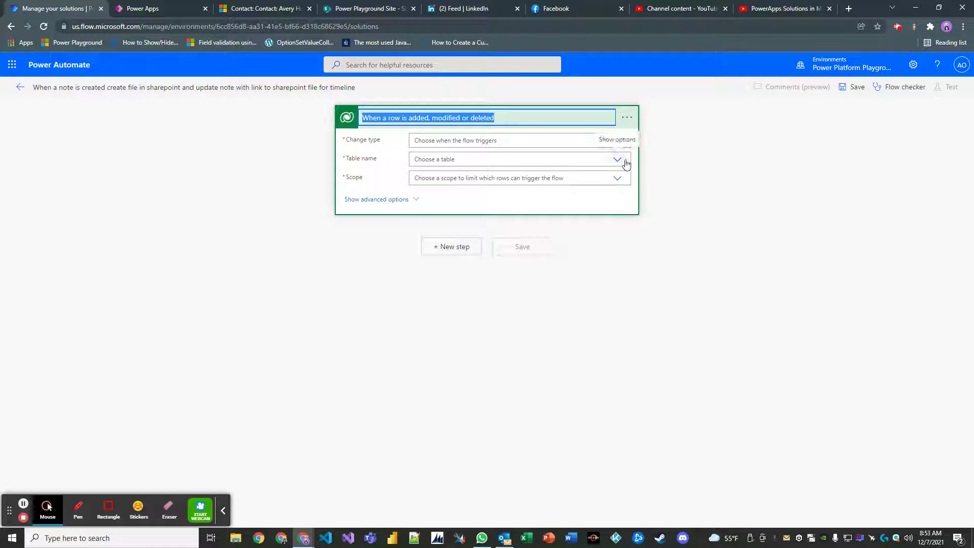
pyautogui.write('When a note is created')
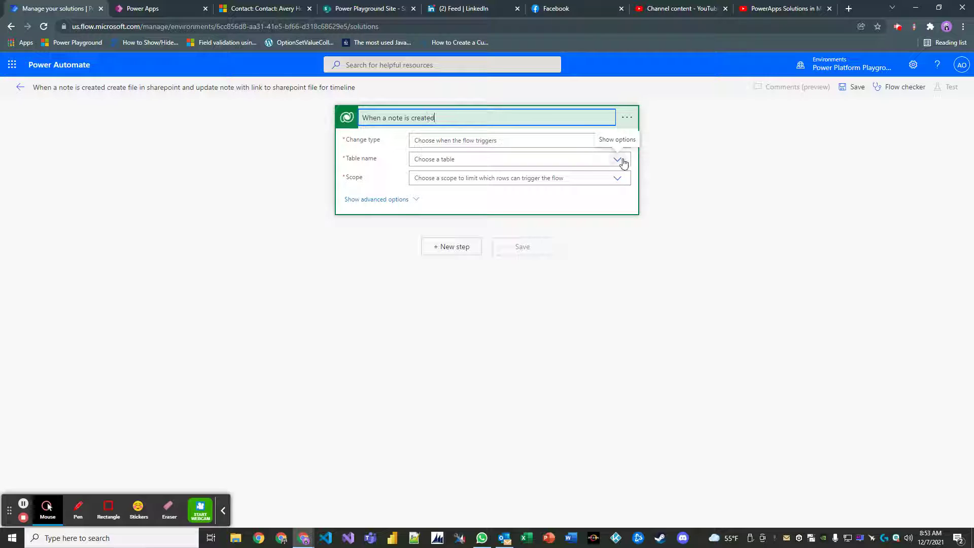
# Set the trigger's change type to Added, table to Notes, and scope to Organization
pyautogui.click(617, 148)
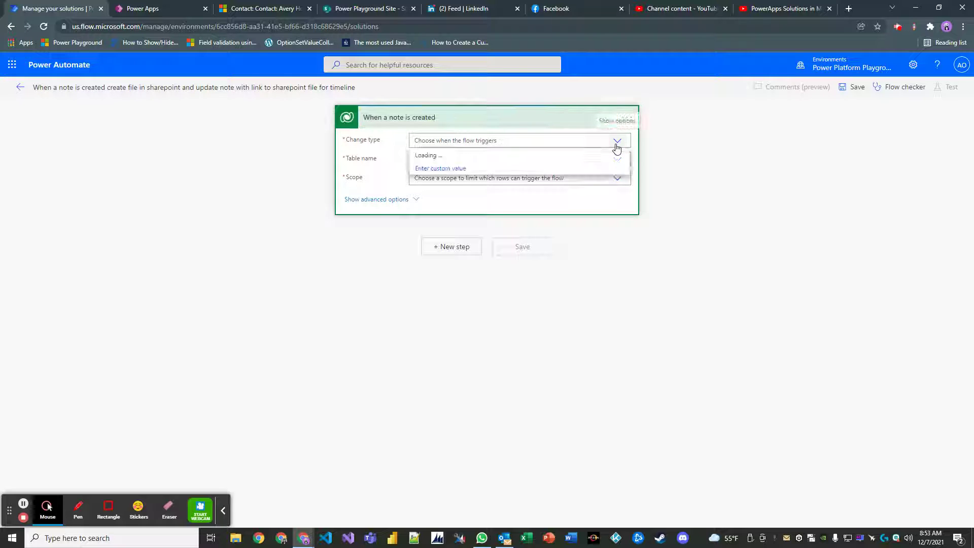
pyautogui.click(444, 159)
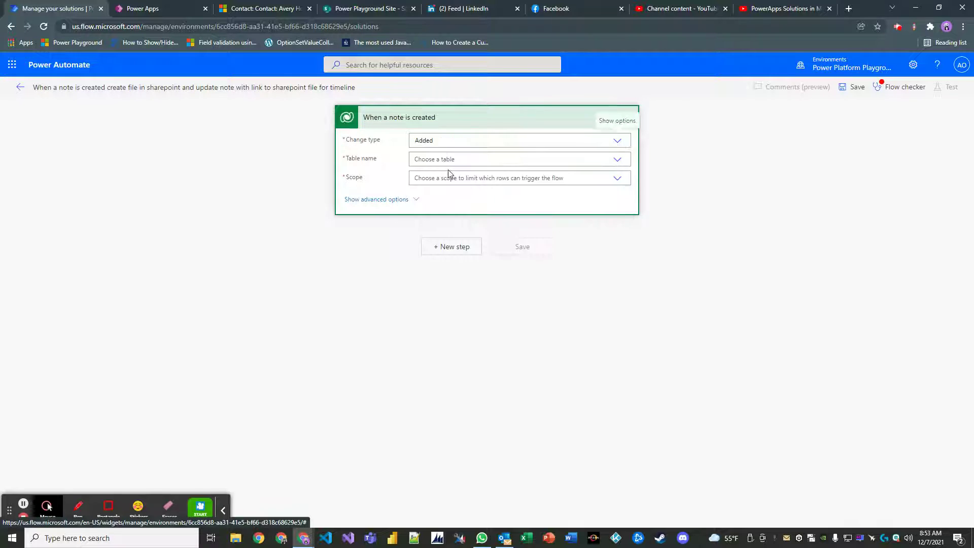
pyautogui.click(617, 161)
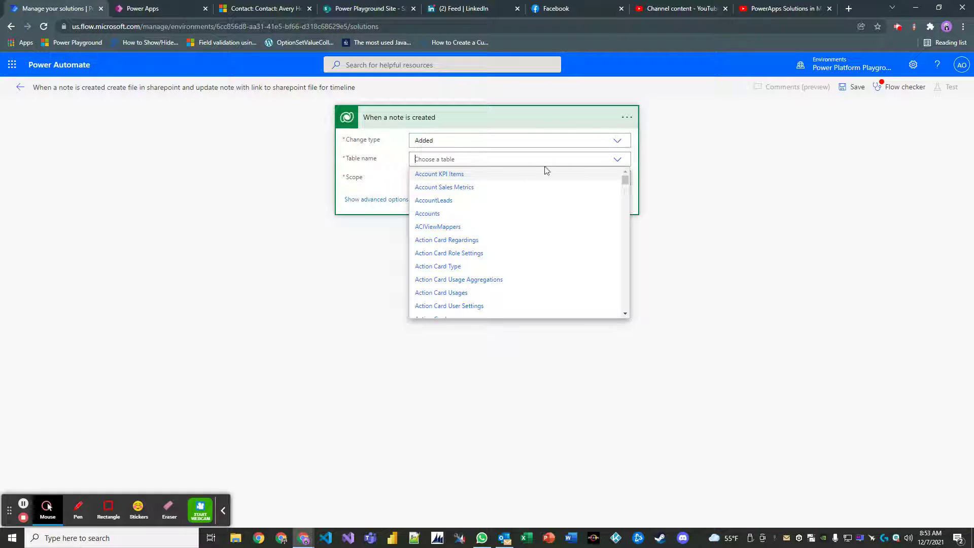
pyautogui.write('note')
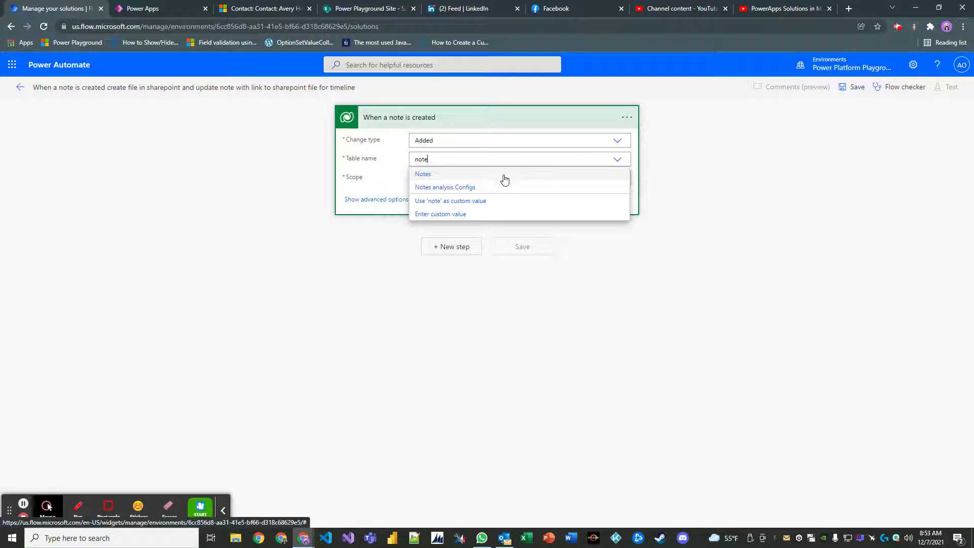
pyautogui.click(503, 175)
pyautogui.click(476, 179)
pyautogui.click(442, 206)
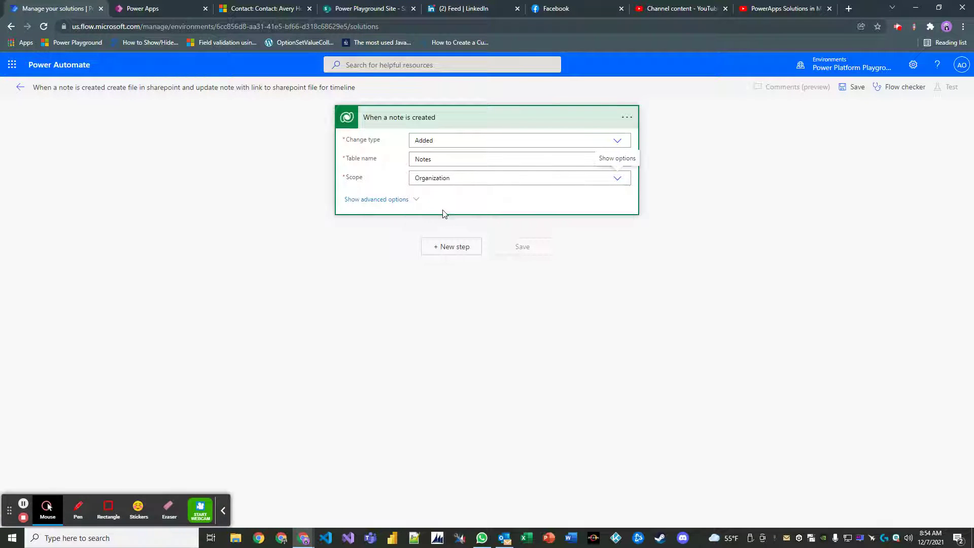
# Add a SharePoint Create file step targeting Power Playground Site's /Shared Documents folder
pyautogui.click(447, 253)
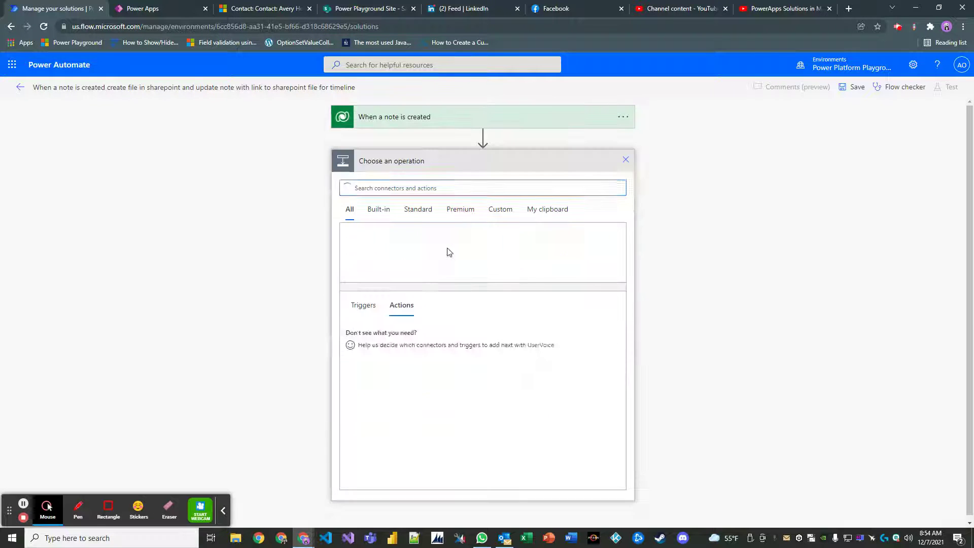
pyautogui.write('cra')
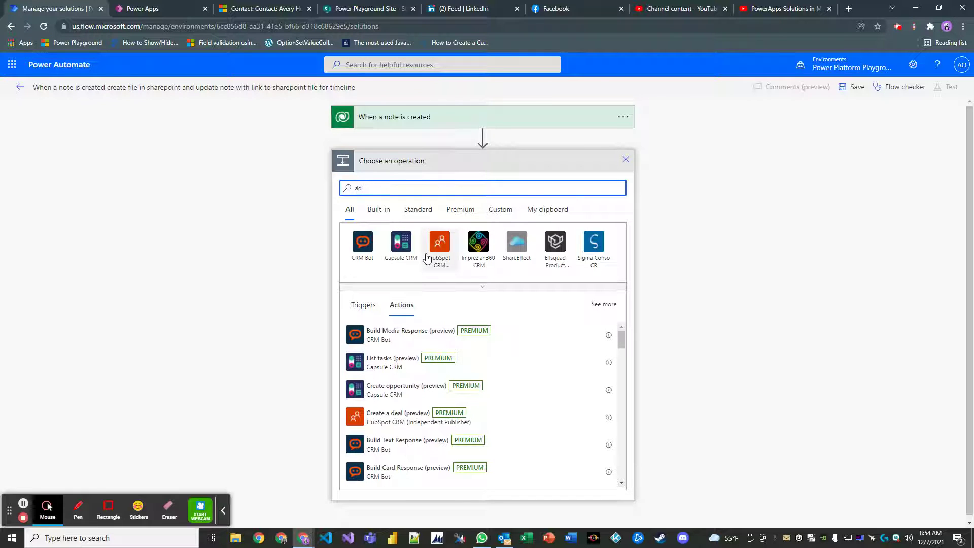
pyautogui.press('BackSpace')
pyautogui.press('BackSpace')
pyautogui.press('BackSpace')
pyautogui.press('BackSpace')
pyautogui.press('BackSpace')
pyautogui.write('cre')
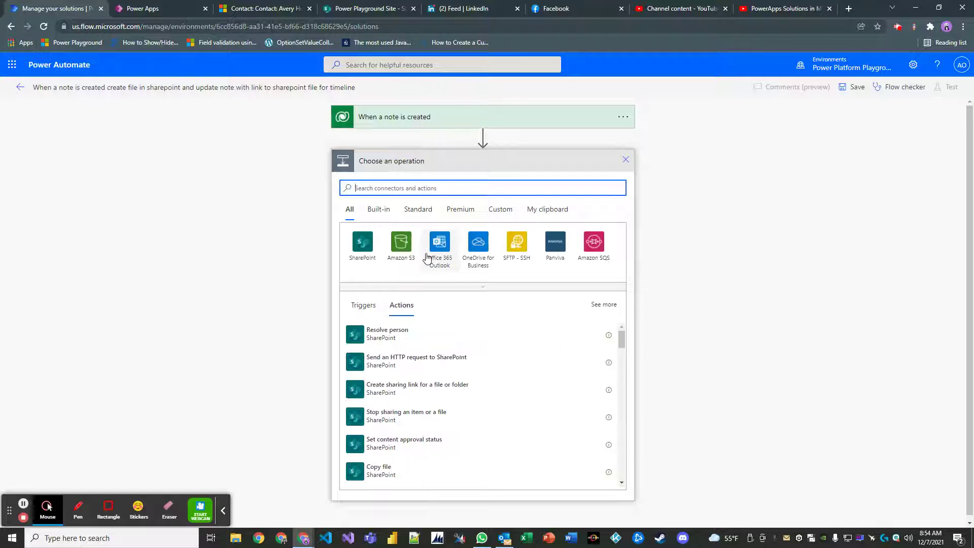
pyautogui.write('ate a file')
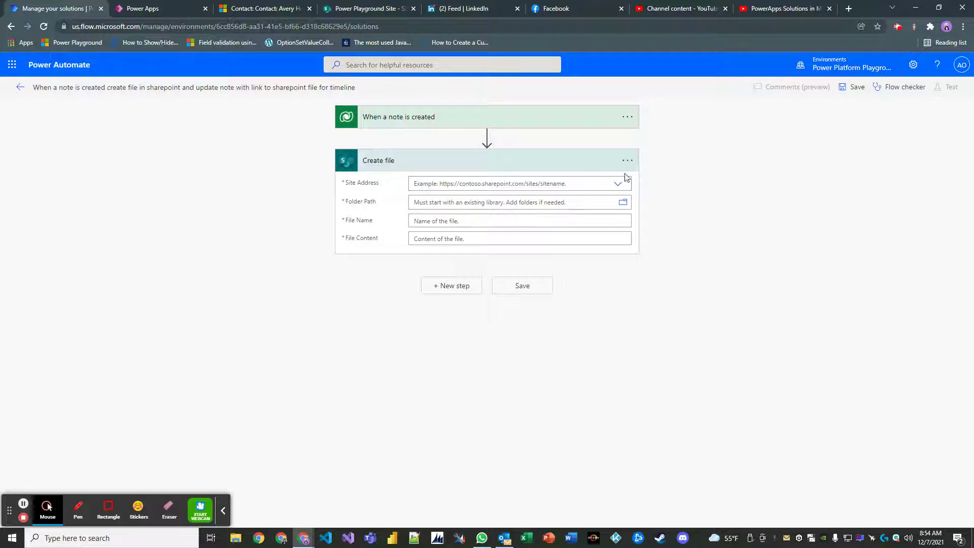
pyautogui.click(619, 185)
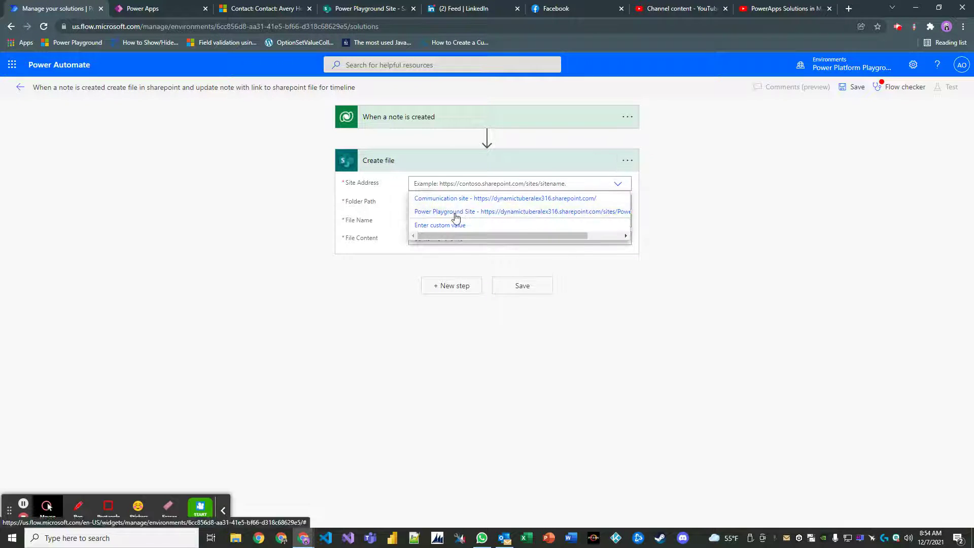
pyautogui.click(463, 212)
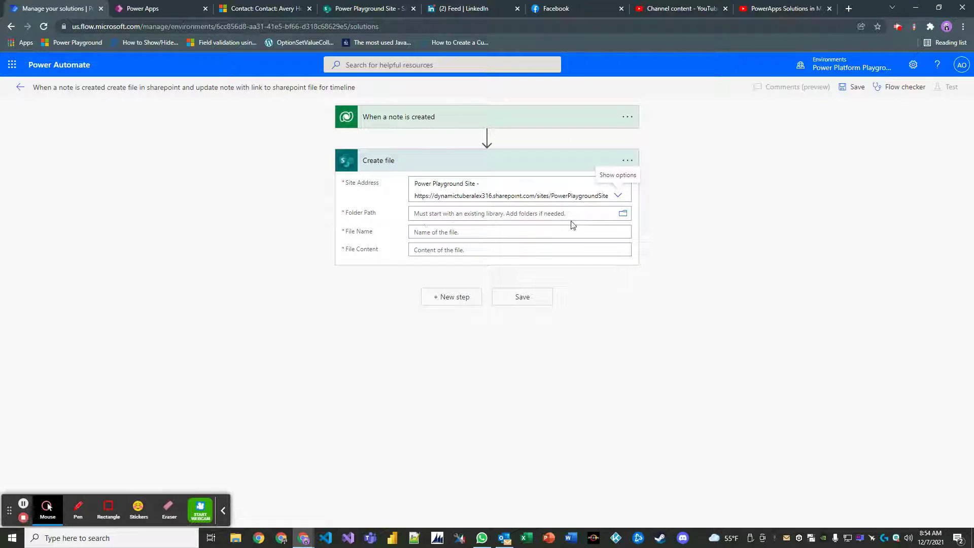
pyautogui.click(620, 217)
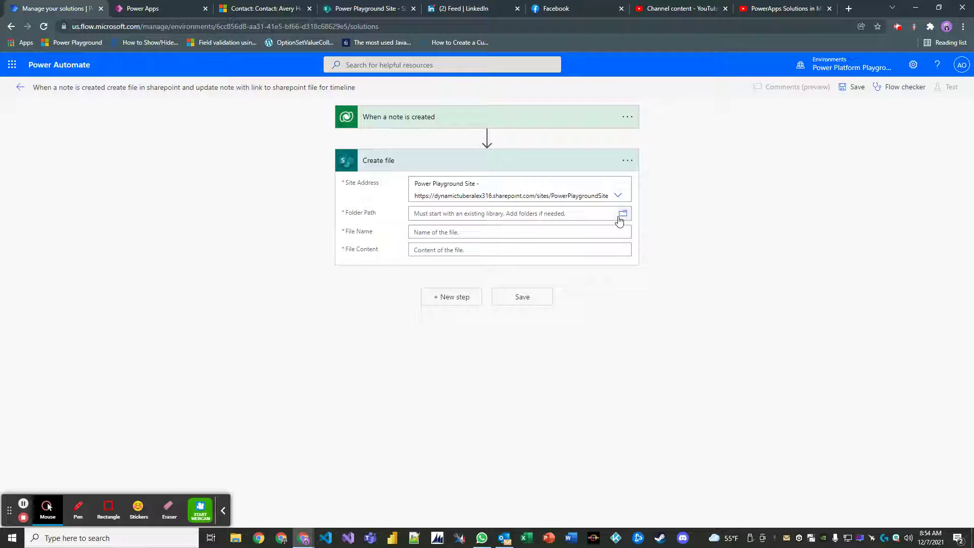
pyautogui.click(689, 344)
# Set File Name to the note's File Name and File Content to its Document
pyautogui.click(445, 233)
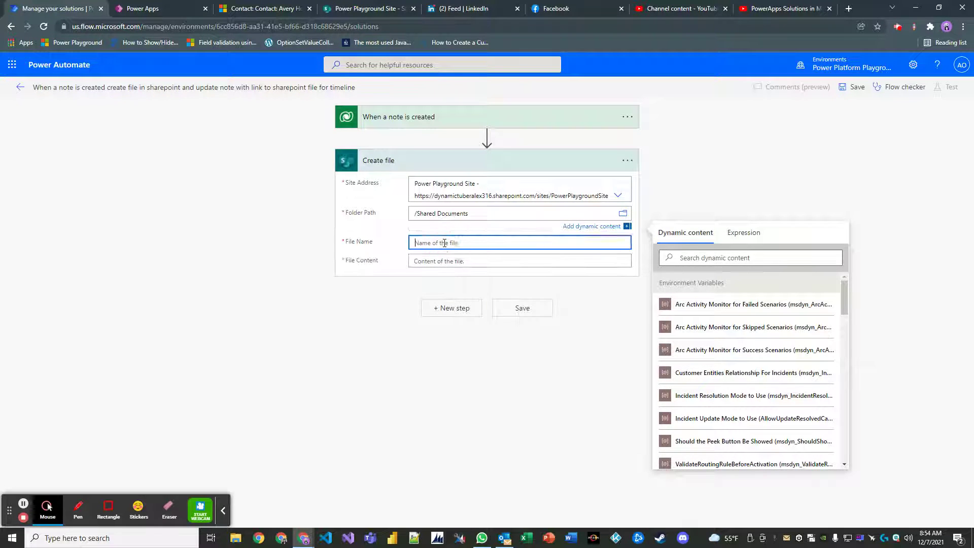
pyautogui.scroll(-2, 746, 370)
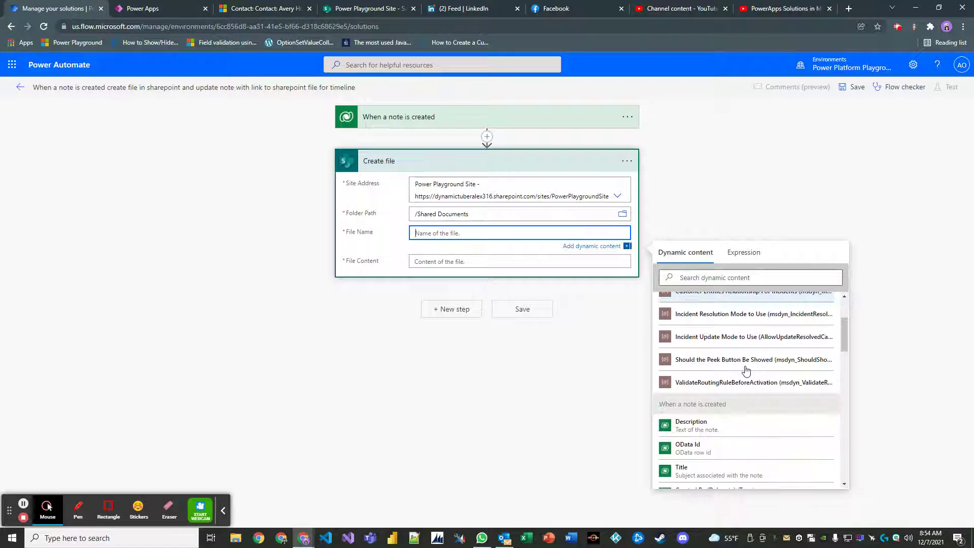
pyautogui.scroll(-2, 746, 370)
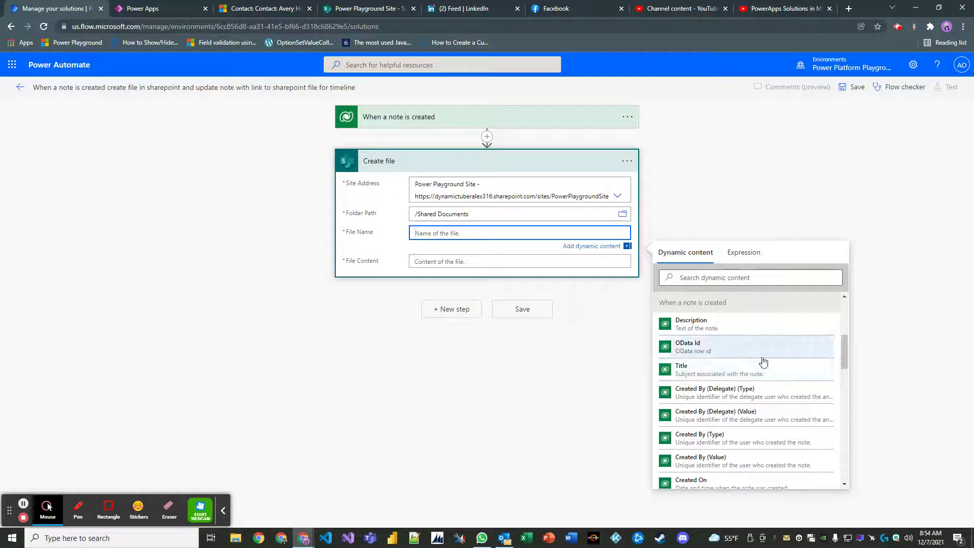
pyautogui.scroll(-1, 766, 360)
pyautogui.scroll(-1, 751, 386)
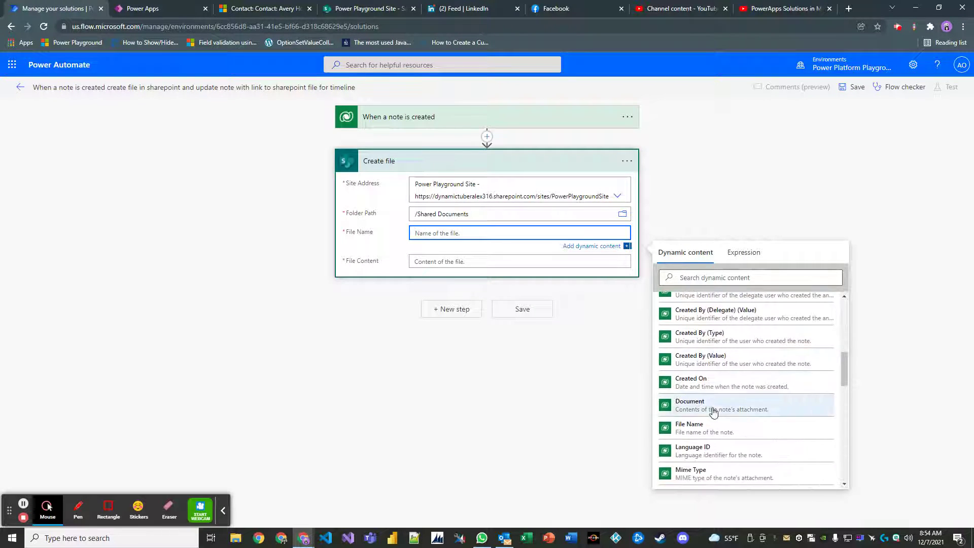
pyautogui.click(713, 434)
pyautogui.click(490, 269)
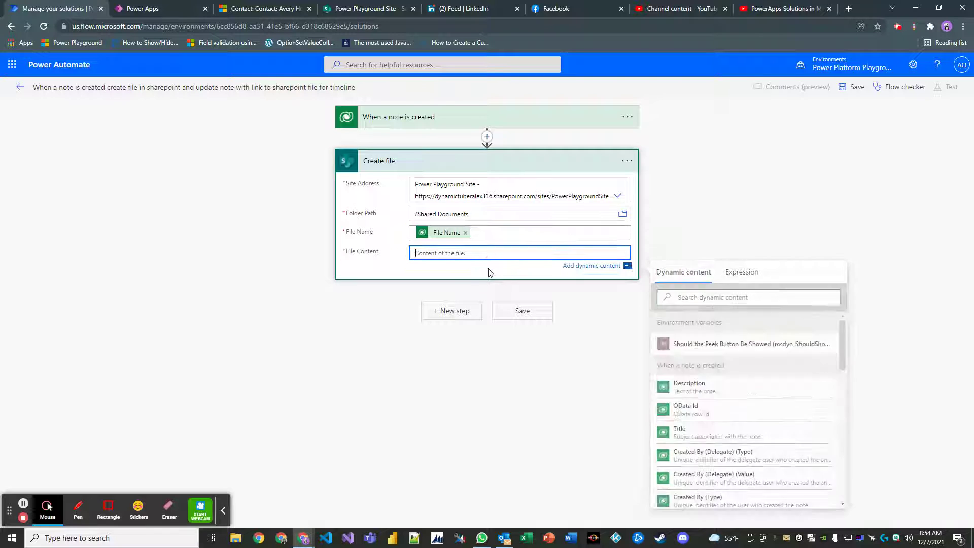
pyautogui.scroll(-1, 752, 402)
pyautogui.scroll(-2, 754, 400)
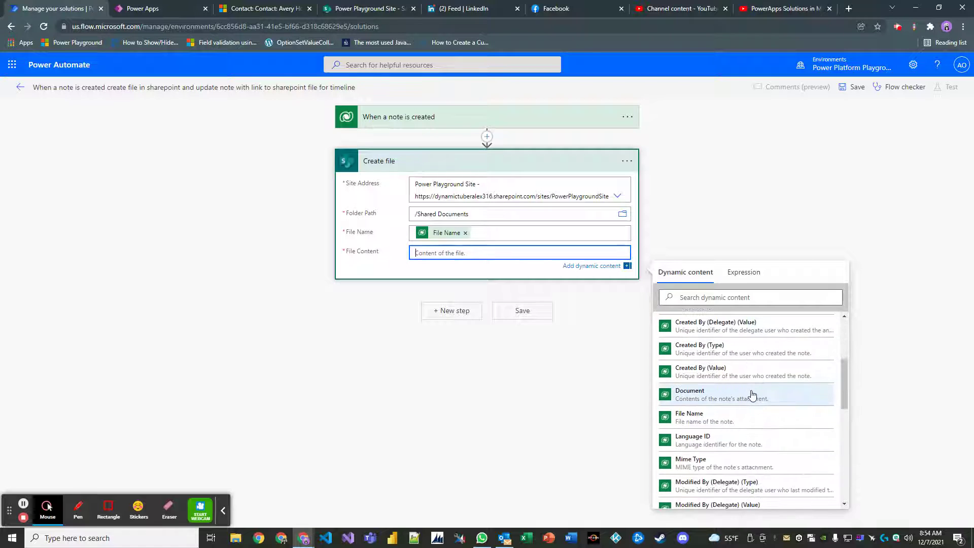
pyautogui.scroll(-1, 751, 394)
pyautogui.scroll(-1, 751, 385)
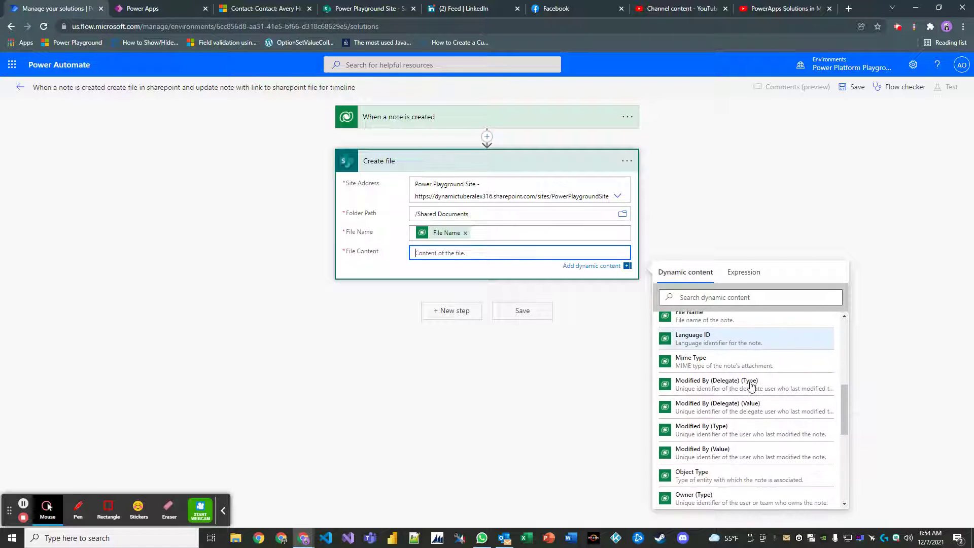
pyautogui.scroll(1, 753, 386)
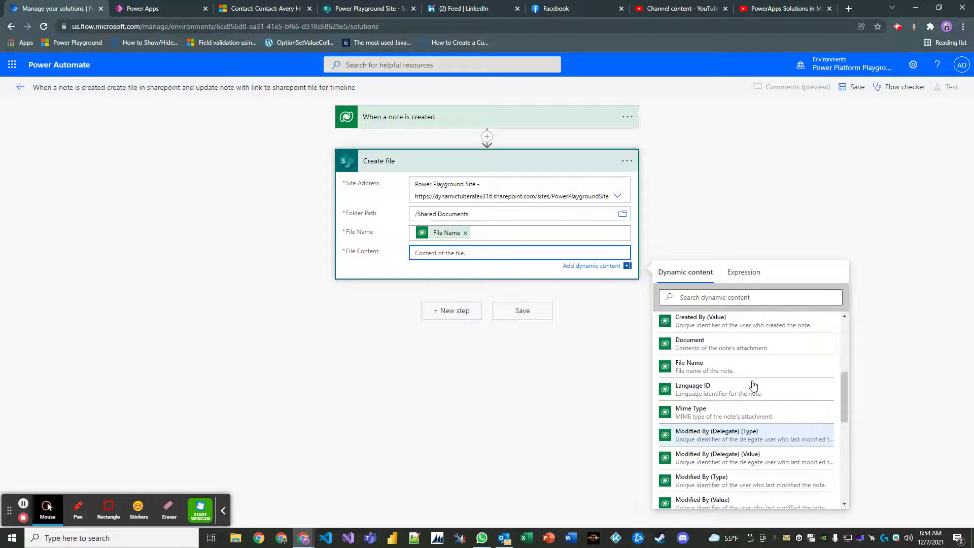
pyautogui.click(709, 349)
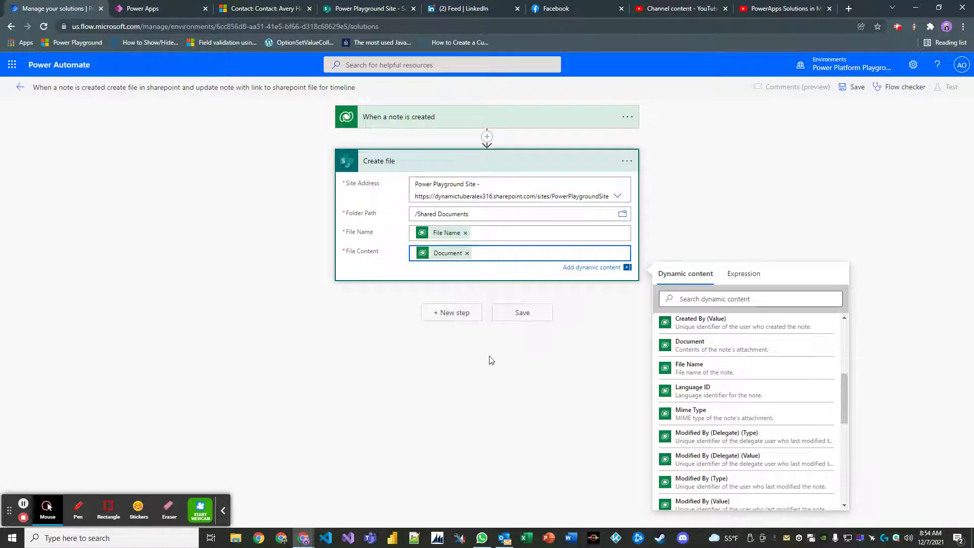
# Add SharePoint 'Create sharing link for a file or folder' on Power Playground Site's Documents library
pyautogui.click(455, 321)
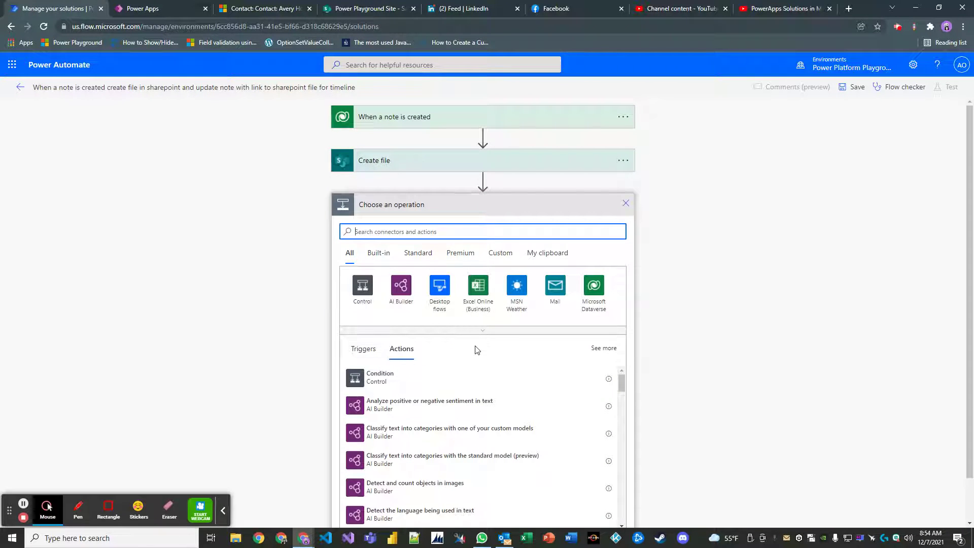
pyautogui.write('sharing link')
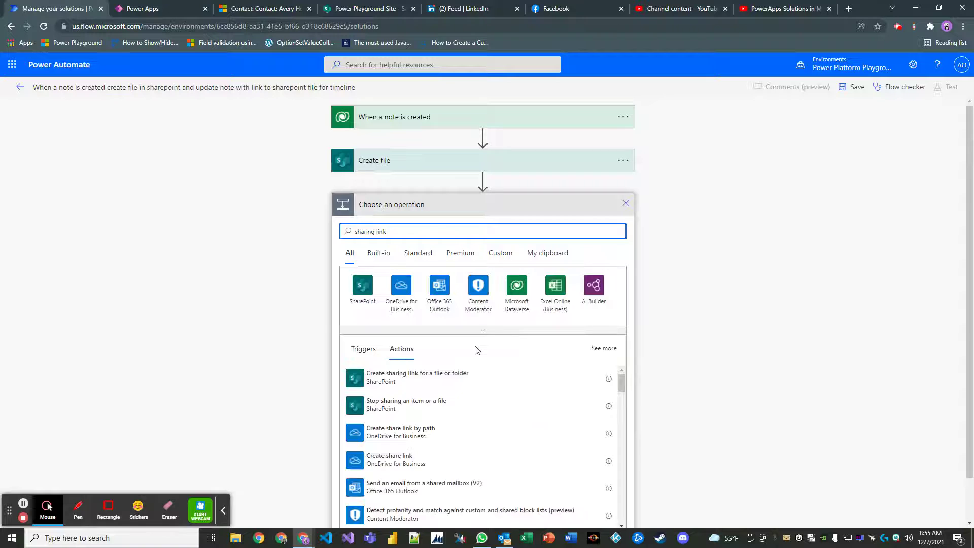
pyautogui.click(414, 387)
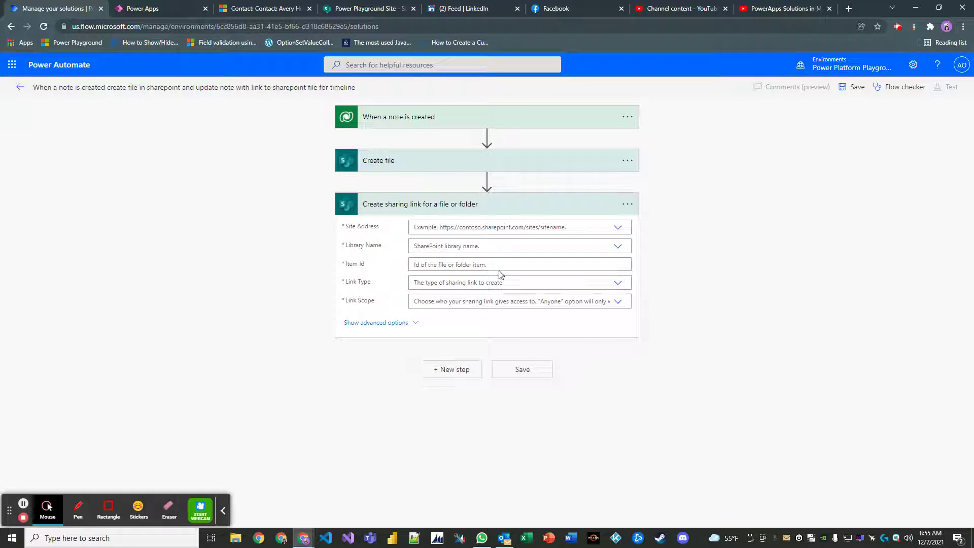
pyautogui.click(619, 228)
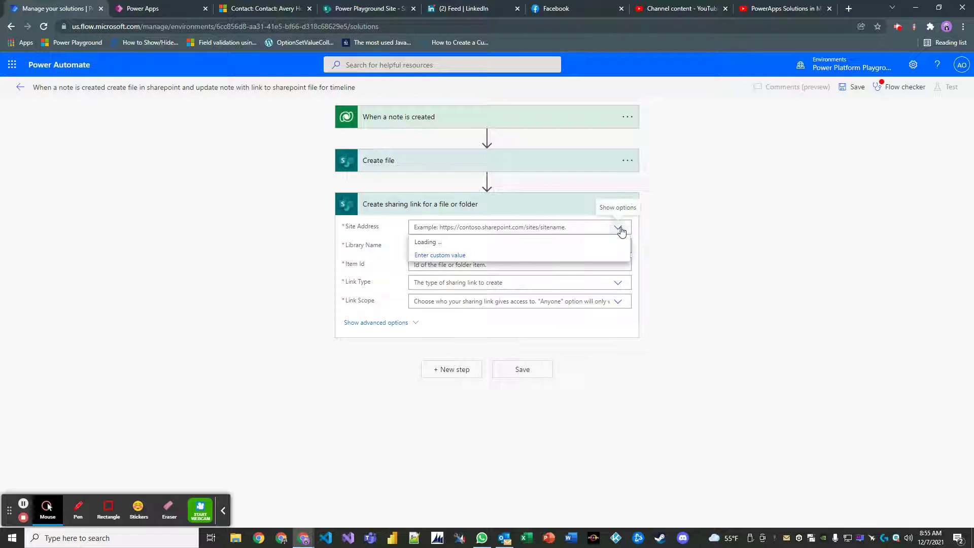
pyautogui.click(505, 255)
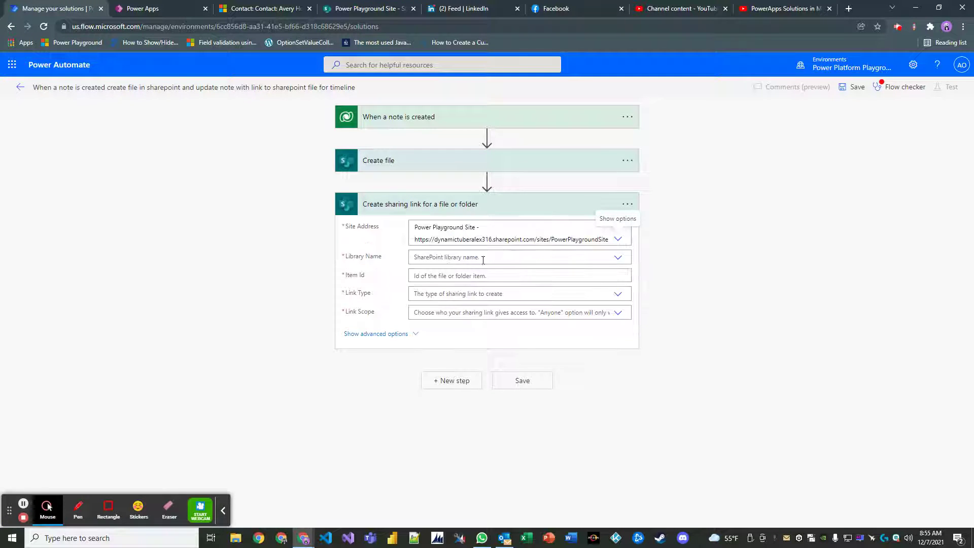
pyautogui.click(465, 259)
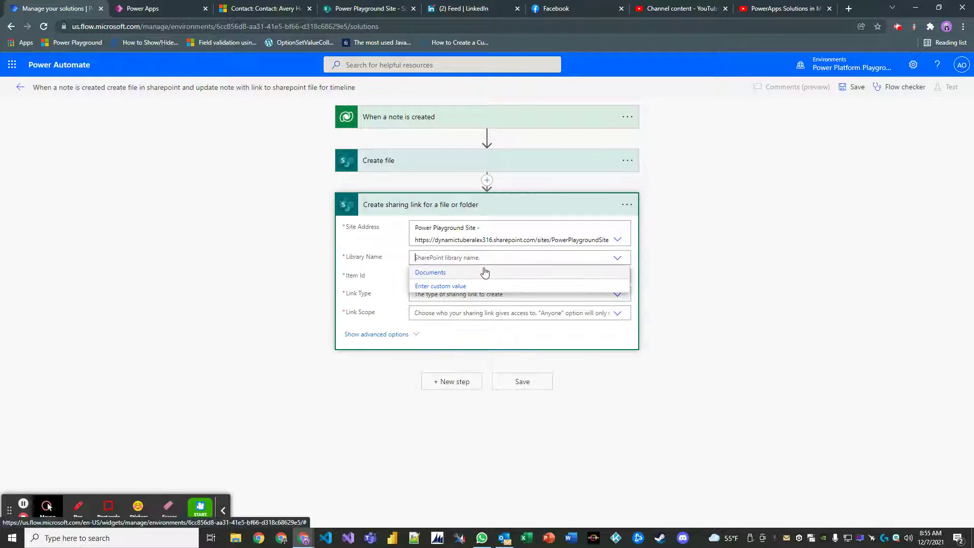
pyautogui.click(484, 273)
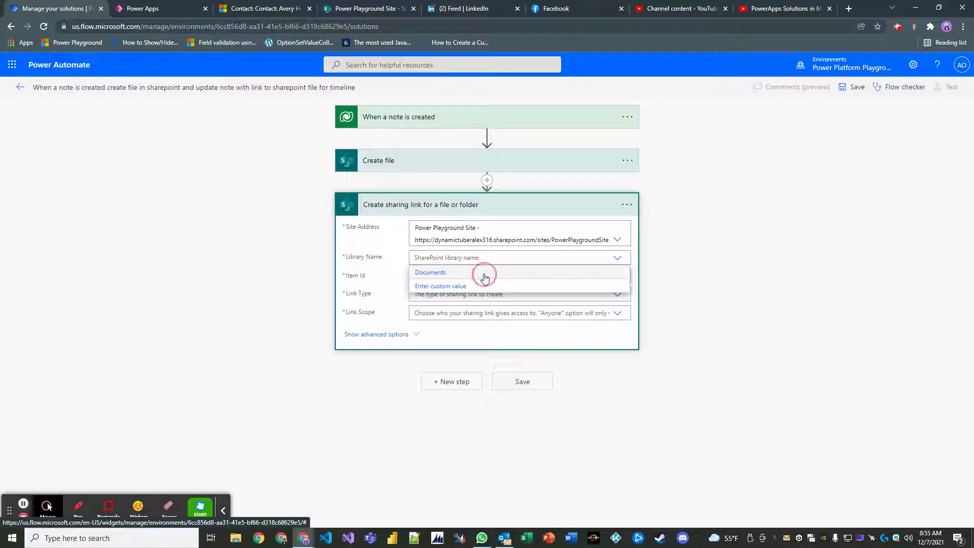
# Set the link to the created file's ItemId, View only, for People in your organization
pyautogui.click(547, 277)
pyautogui.scroll(-1, 690, 379)
pyautogui.click(700, 476)
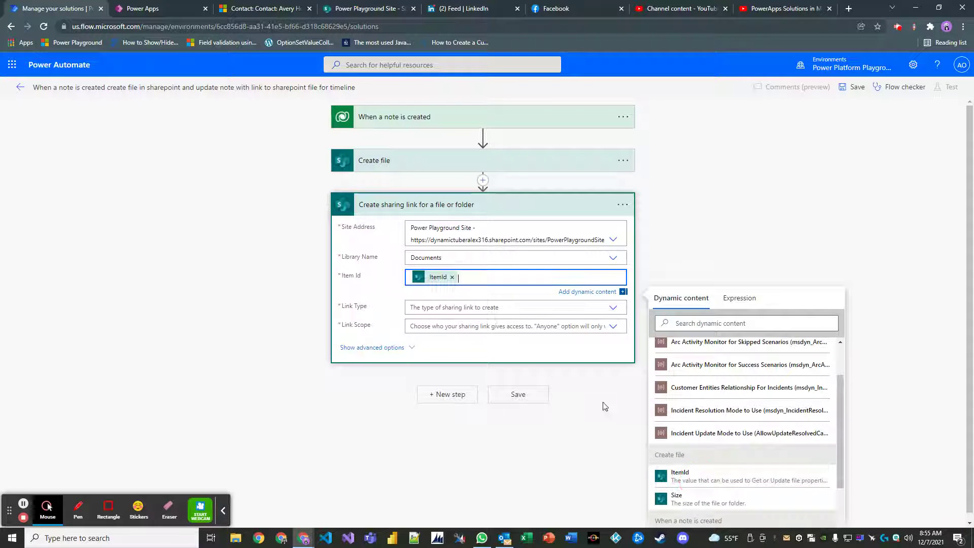
pyautogui.click(442, 309)
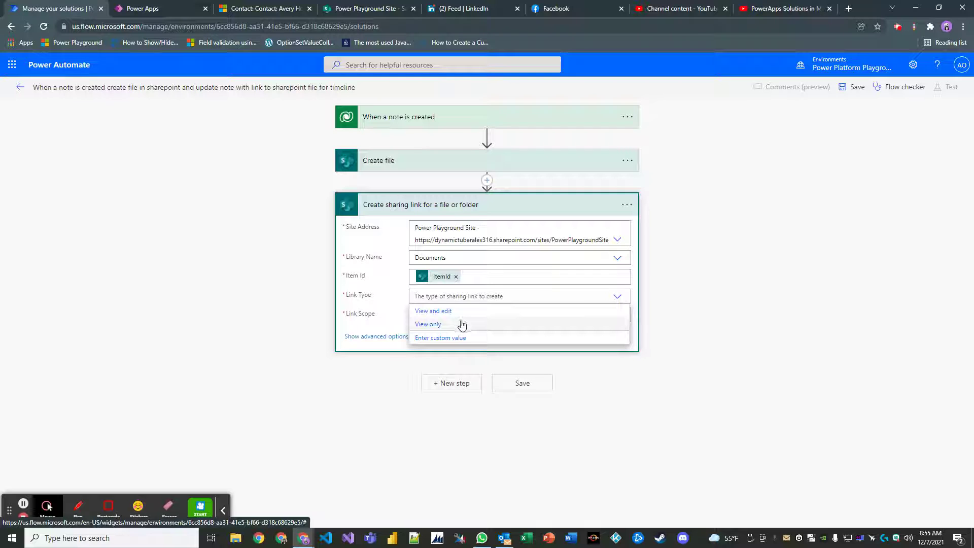
pyautogui.click(461, 323)
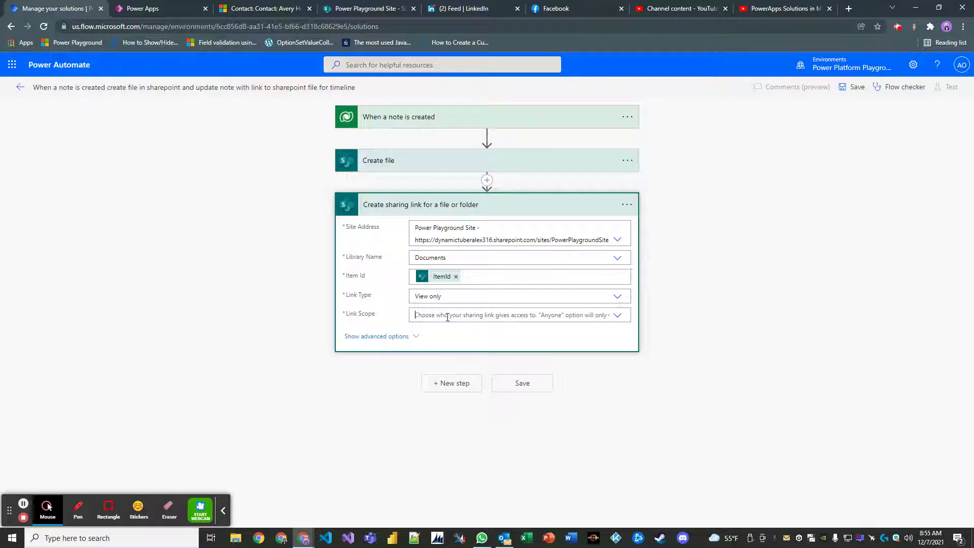
pyautogui.click(445, 315)
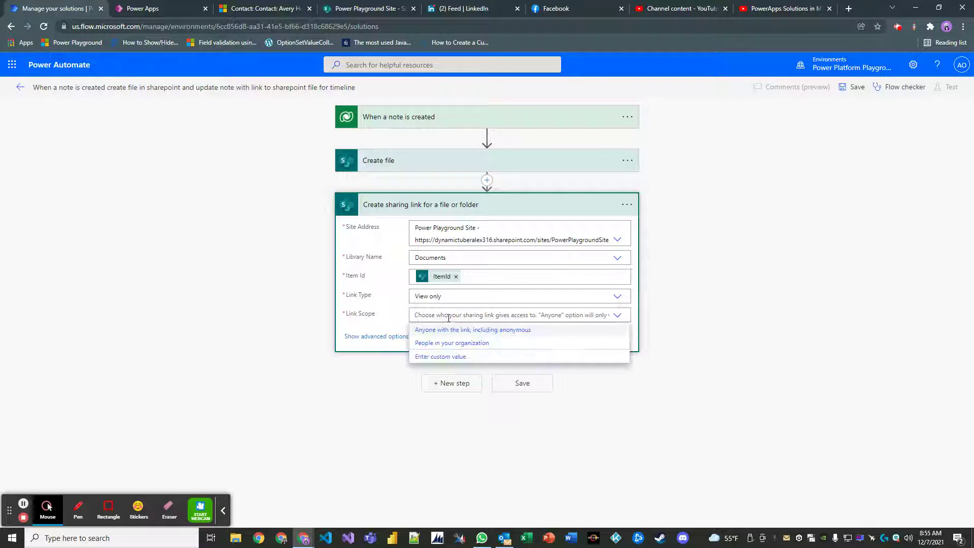
pyautogui.click(468, 343)
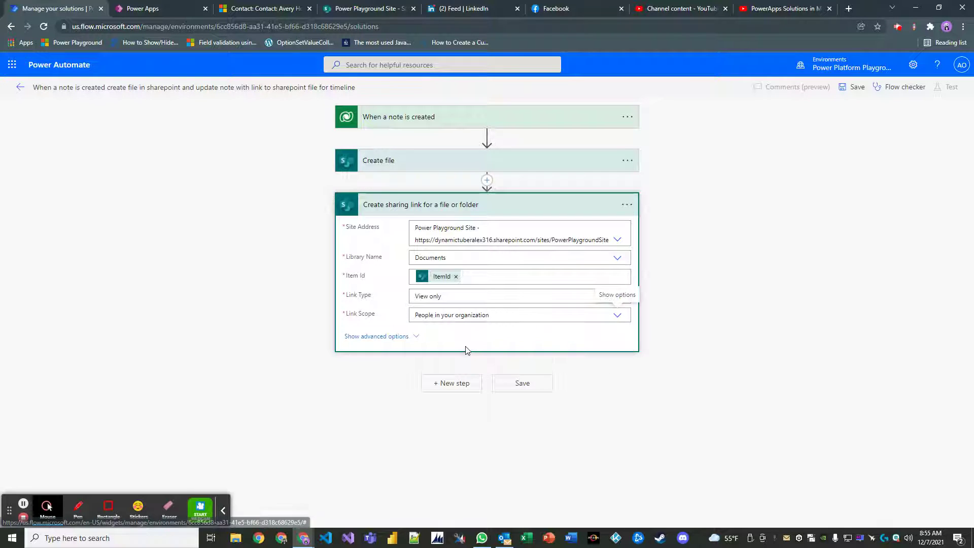
# Add a Dataverse 'Update a row' step renamed 'Update the note with the link'
pyautogui.click(445, 381)
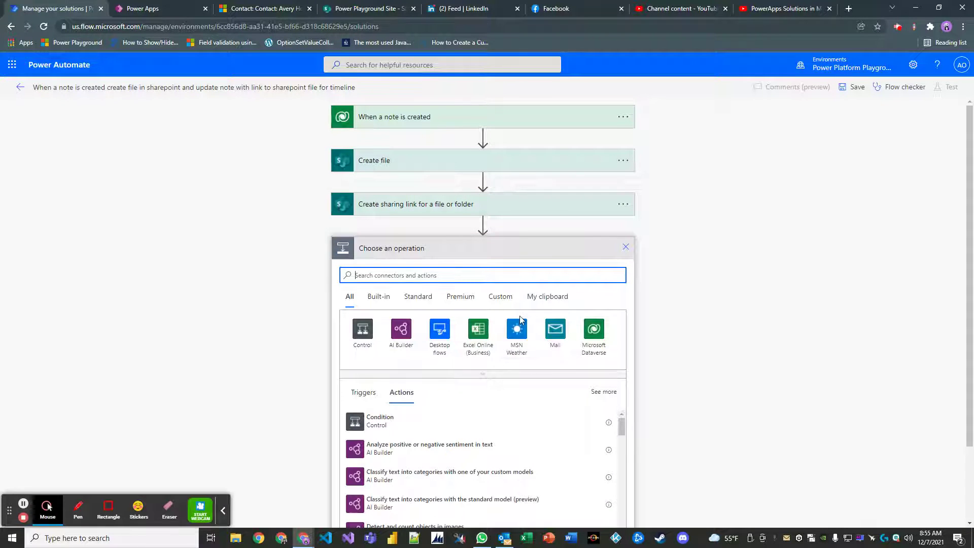
pyautogui.write('update a row')
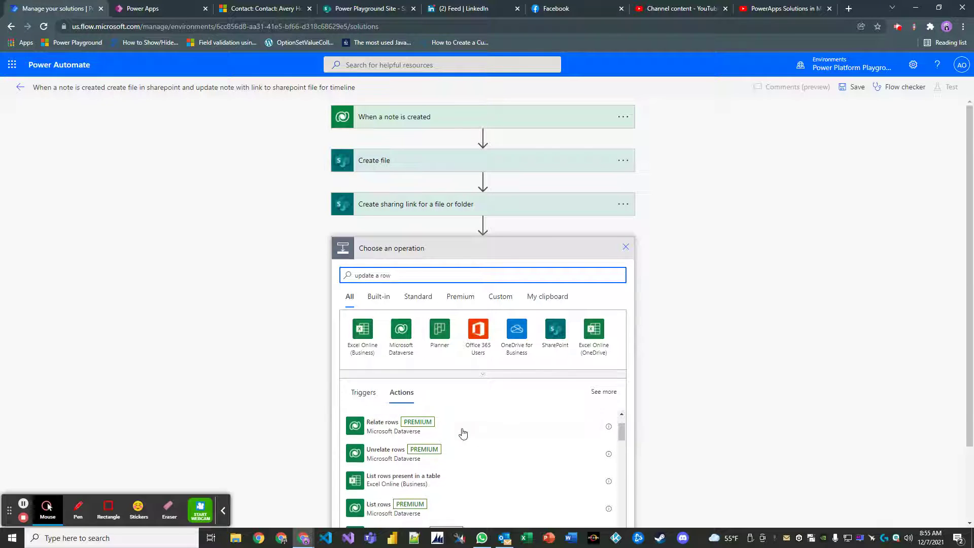
pyautogui.click(410, 447)
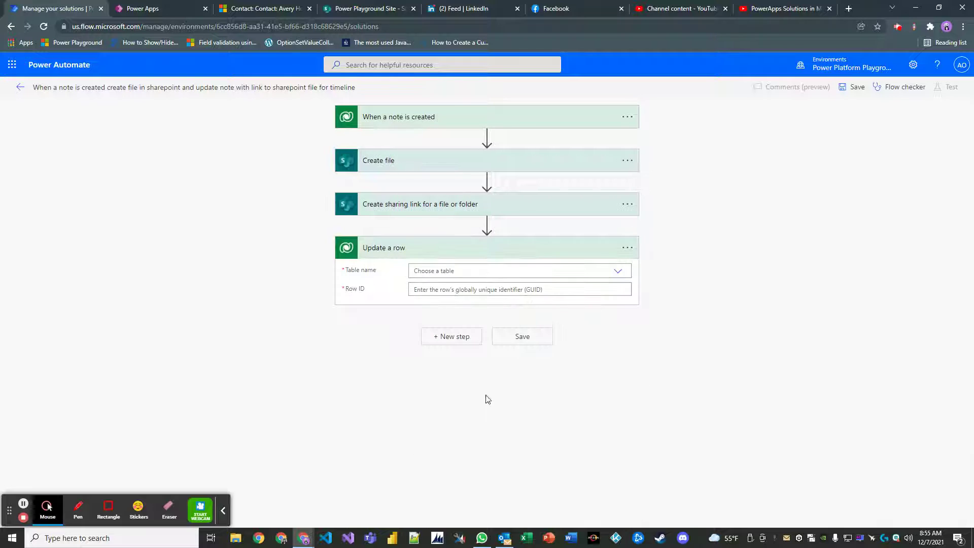
pyautogui.click(626, 249)
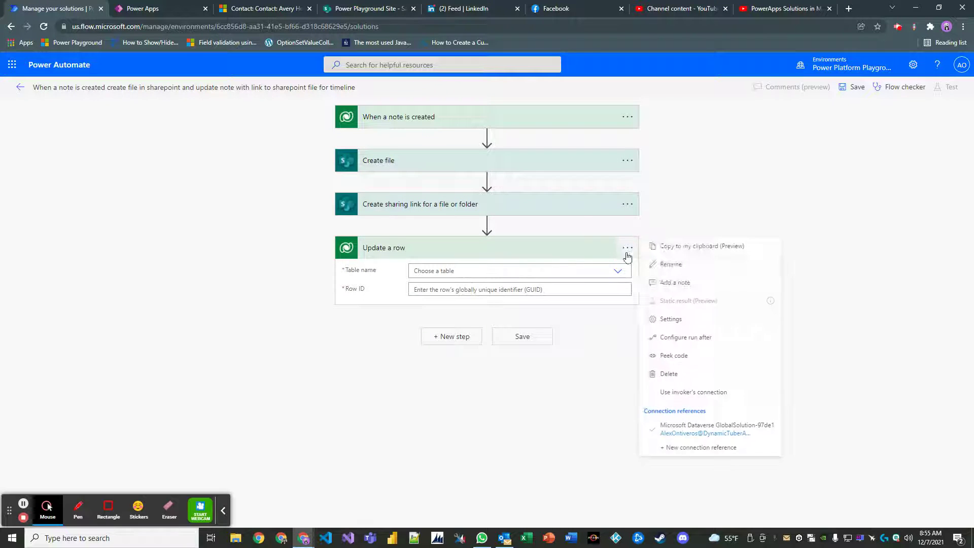
pyautogui.click(656, 261)
pyautogui.write('Up')
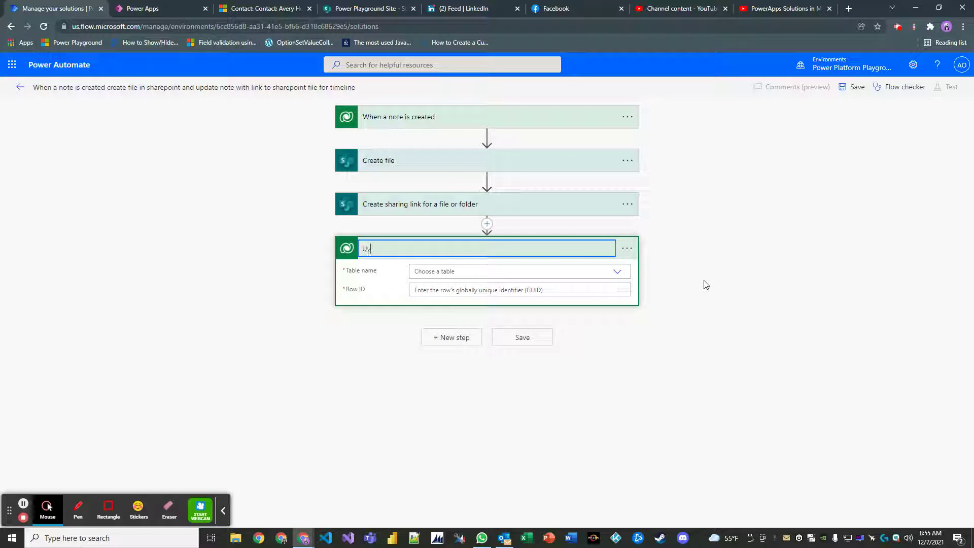
pyautogui.write('date the note with the link')
# Set the update's Table name to Notes and Row ID to the note's unique identifier
pyautogui.click(617, 272)
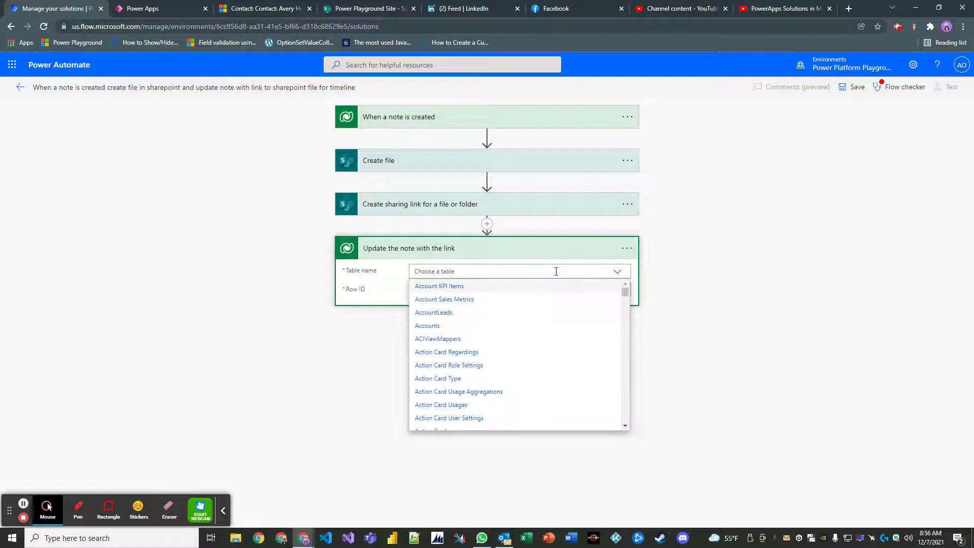
pyautogui.write('nto')
pyautogui.press('BackSpace')
pyautogui.press('BackSpace')
pyautogui.write('ote')
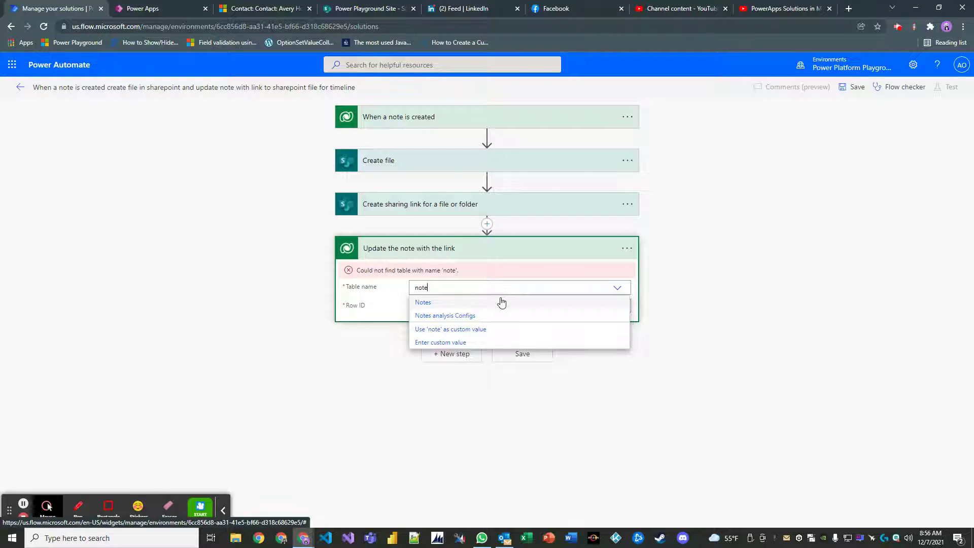
pyautogui.click(502, 303)
pyautogui.click(502, 306)
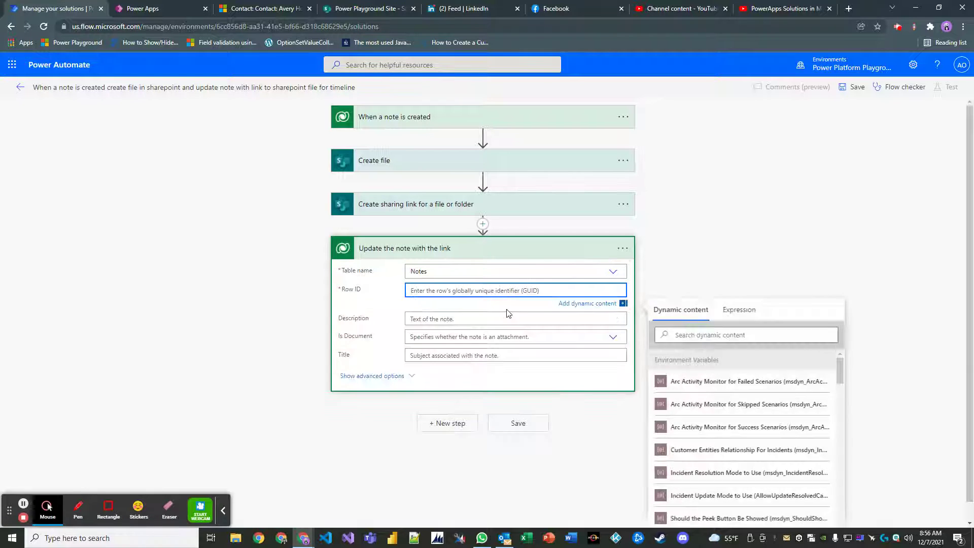
pyautogui.click(701, 338)
pyautogui.write('nto')
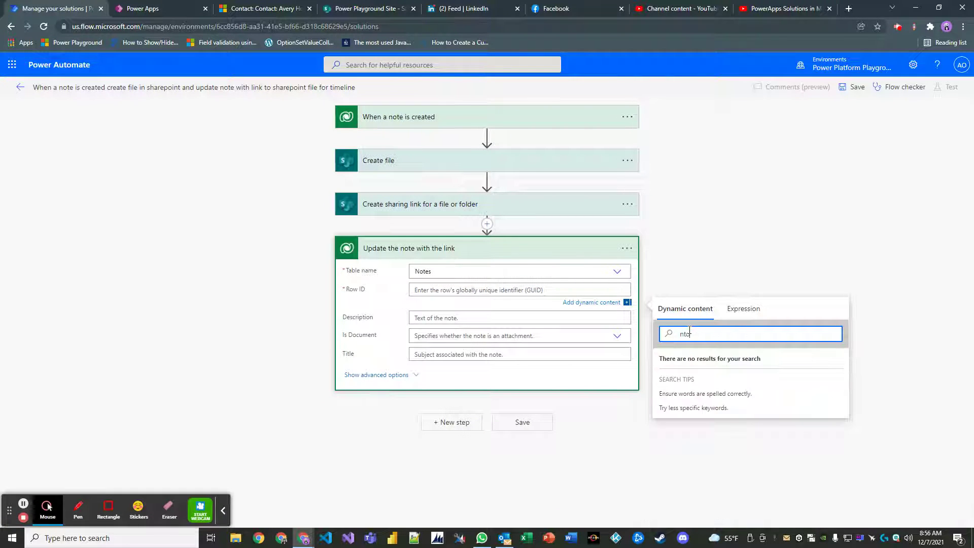
pyautogui.write('e')
pyautogui.press('BackSpace')
pyautogui.press('BackSpace')
pyautogui.press('BackSpace')
pyautogui.press('BackSpace')
pyautogui.write('note')
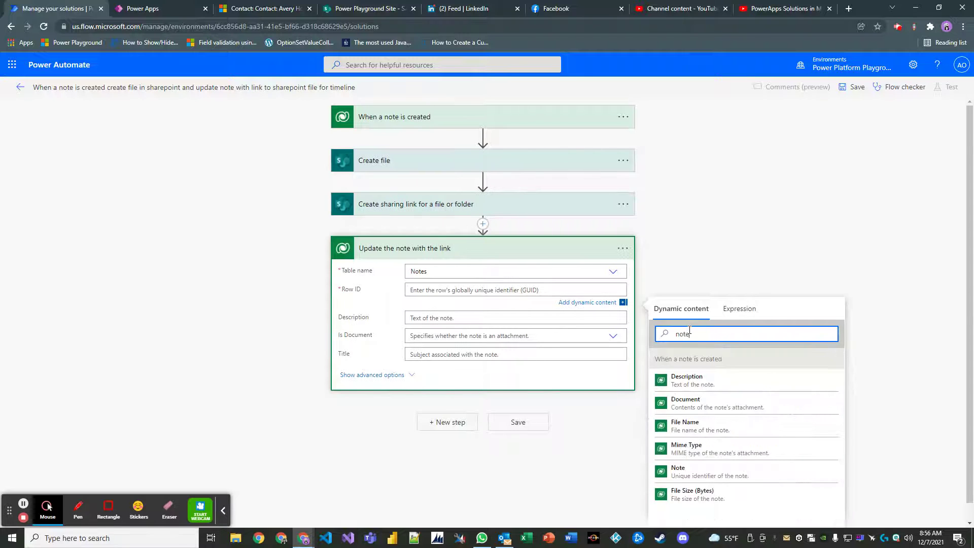
pyautogui.click(710, 474)
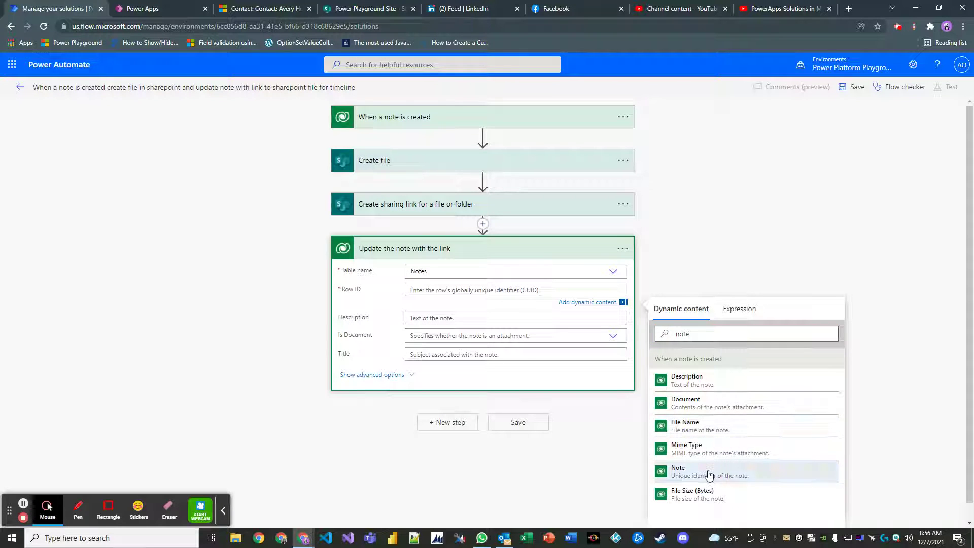
# Fill the update's Description with the file's DisplayName followed by '- <a href="'
pyautogui.click(438, 319)
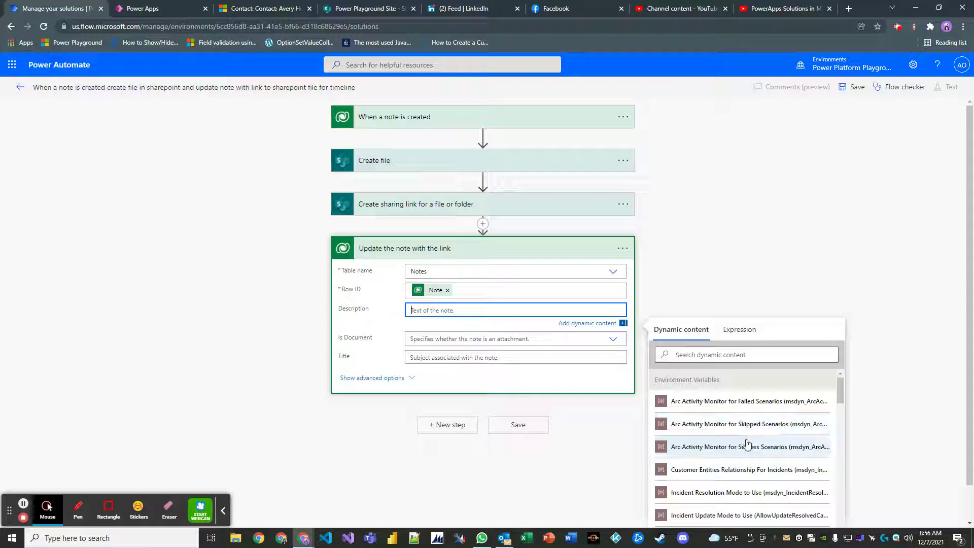
pyautogui.scroll(-3, 748, 438)
pyautogui.scroll(-3, 747, 435)
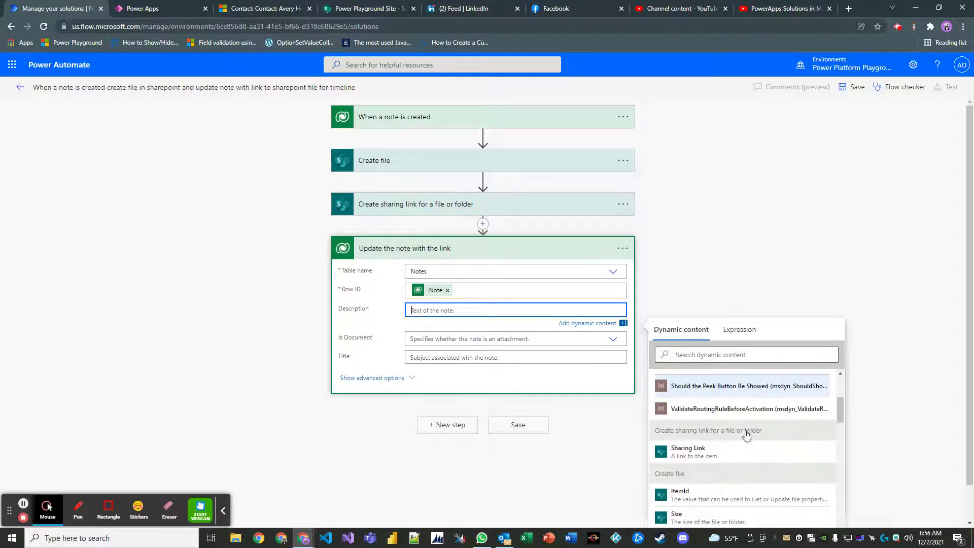
pyautogui.scroll(-3, 751, 421)
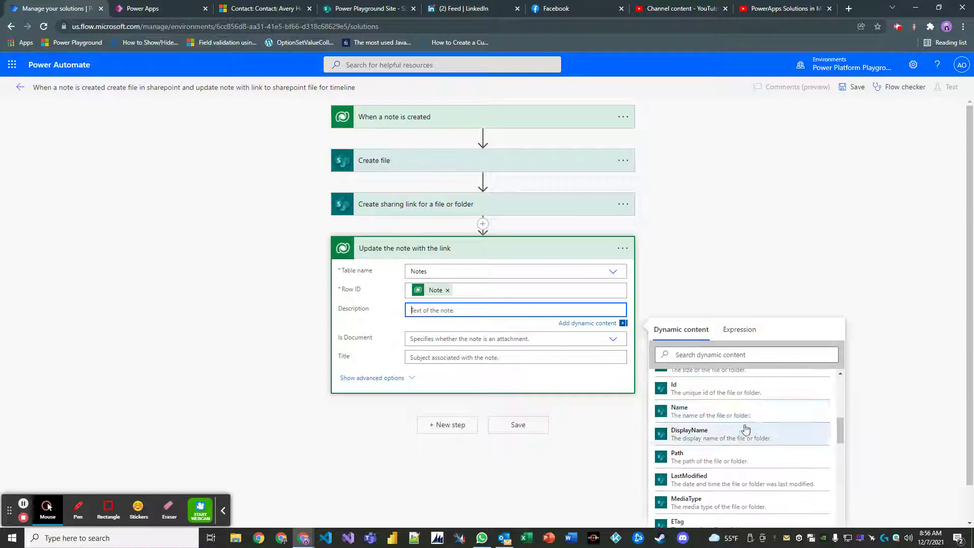
pyautogui.scroll(-1, 746, 427)
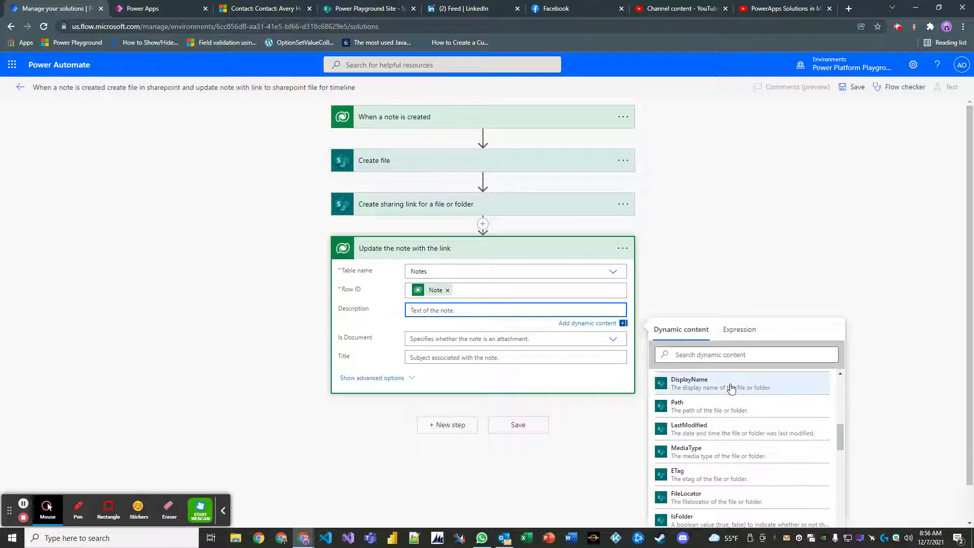
pyautogui.scroll(1, 761, 402)
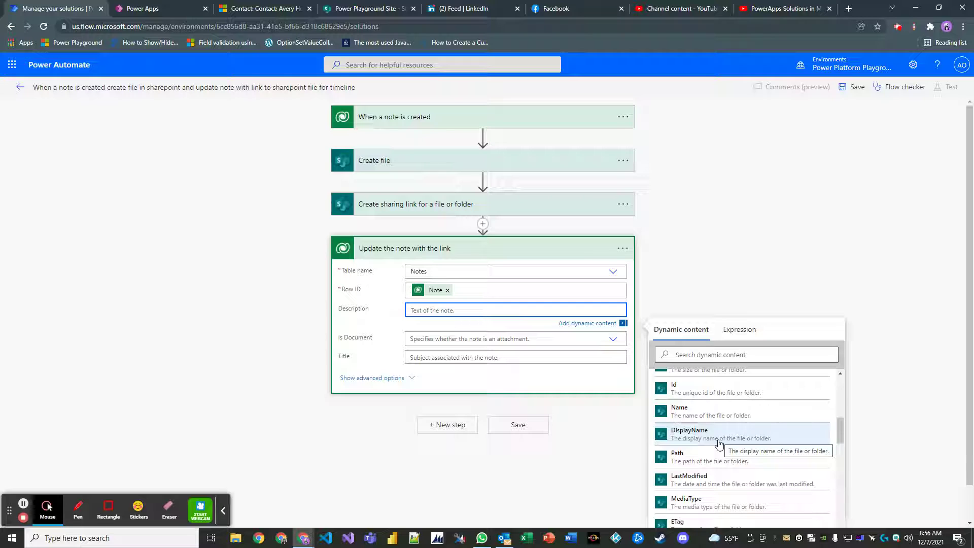
pyautogui.click(719, 442)
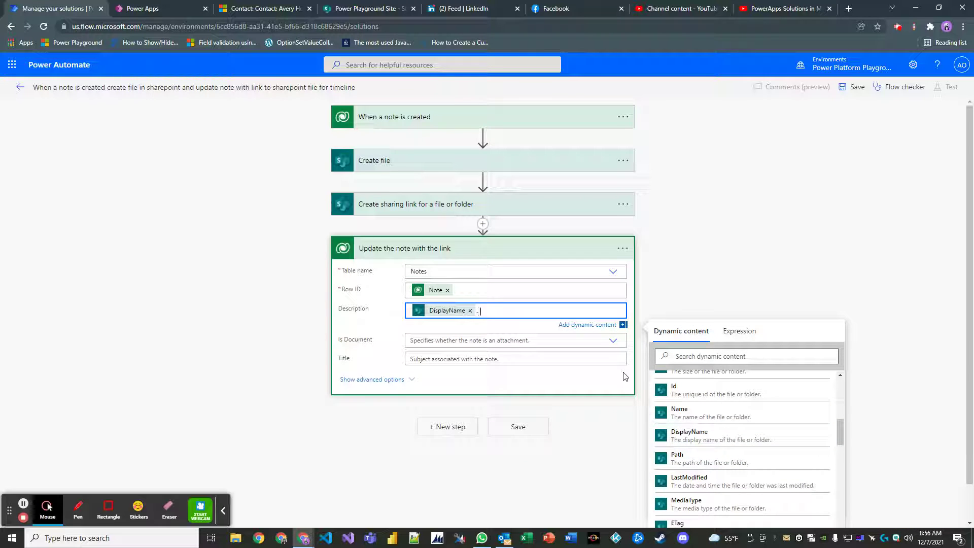
pyautogui.write('-')
pyautogui.write('a href="')
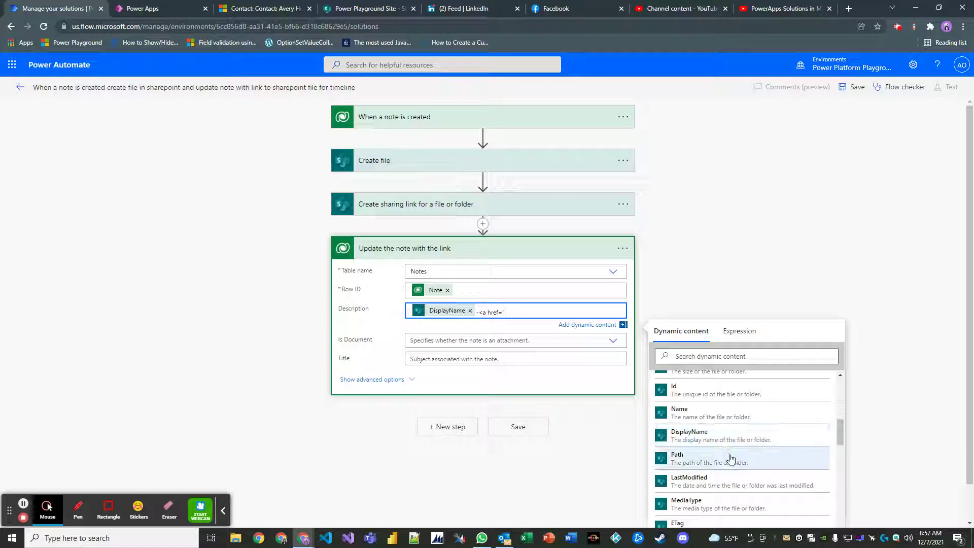
pyautogui.scroll(-1, 729, 455)
pyautogui.scroll(-1, 731, 458)
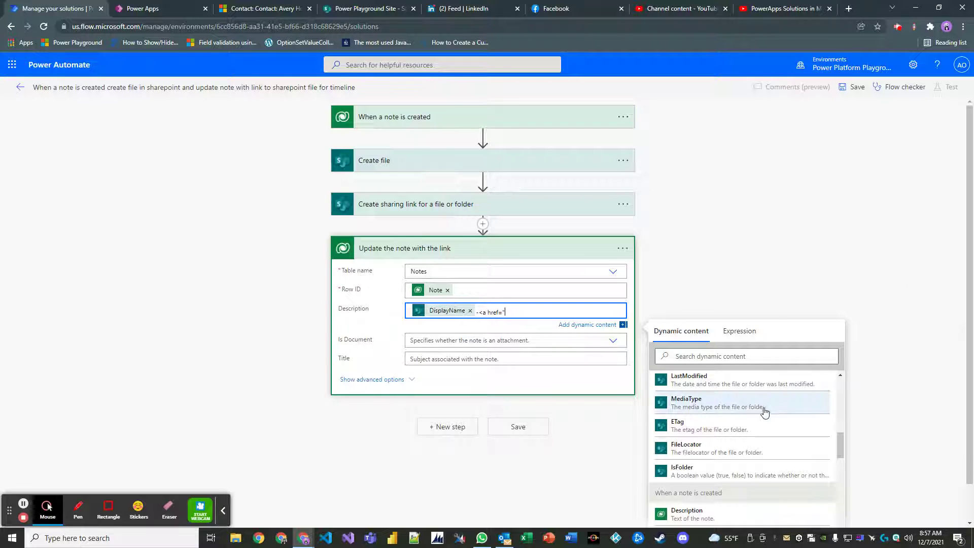
pyautogui.scroll(-1, 761, 414)
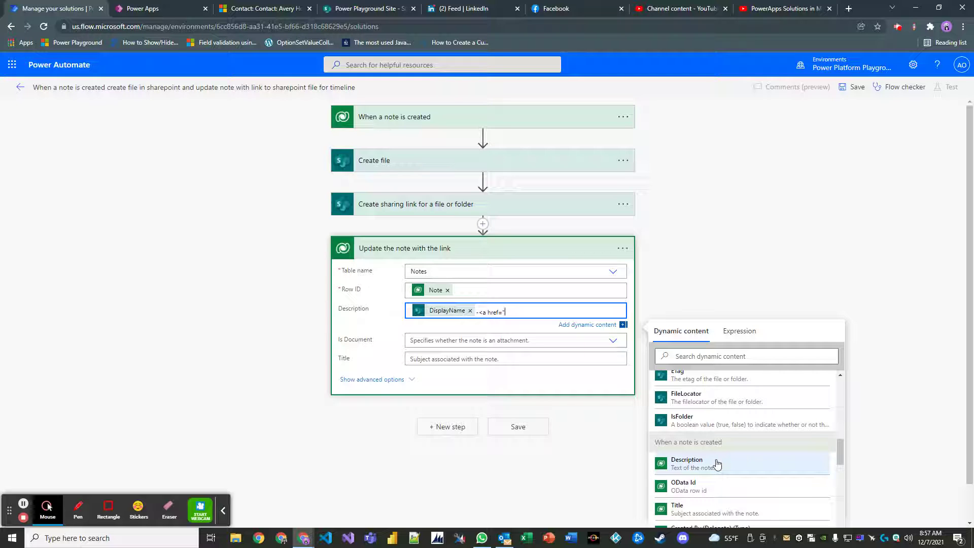
# Replace the DisplayName token in Description with the note's own Description value
pyautogui.click(470, 311)
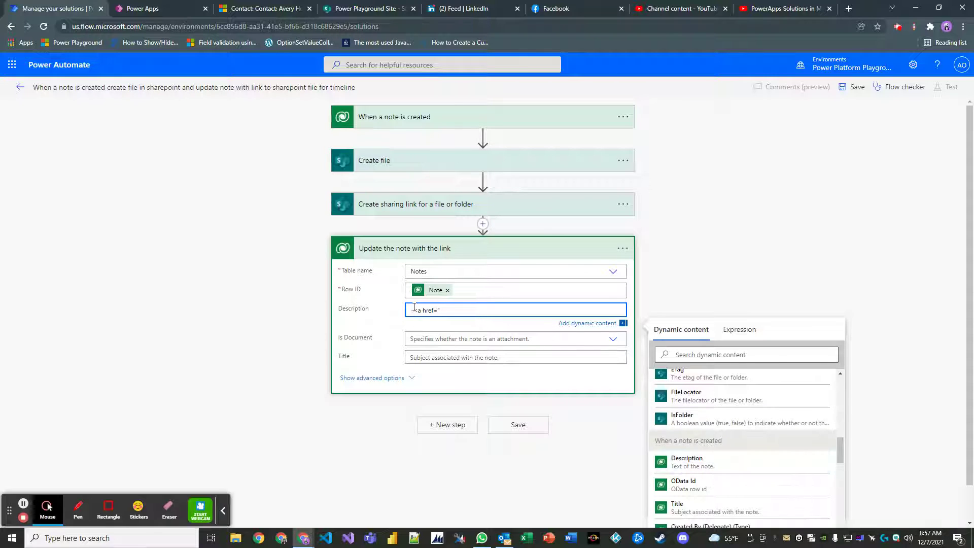
pyautogui.click(707, 459)
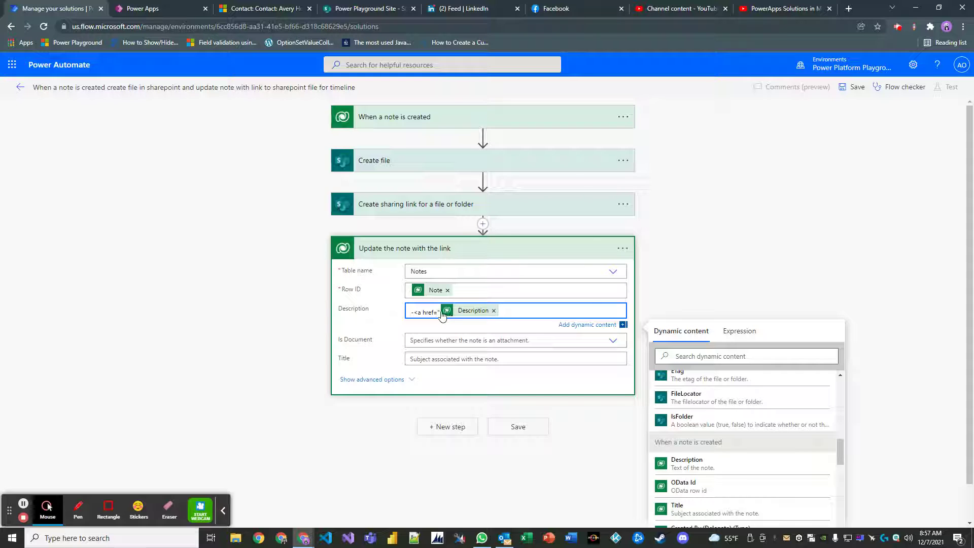
pyautogui.moveTo(442, 314); pyautogui.dragTo(380, 313)
pyautogui.press('BackSpace')
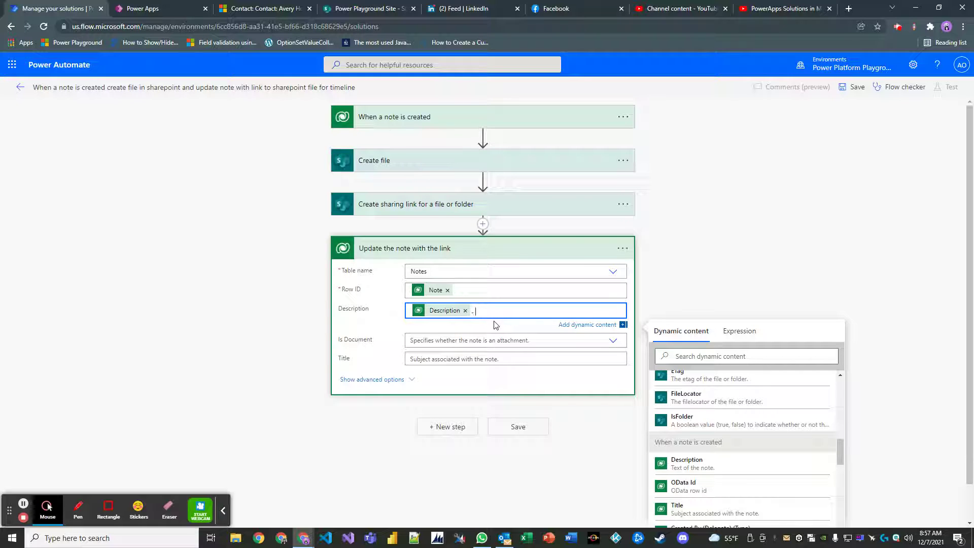
# Append an empty HTML anchor '- <a href=""></a>' after the Description value
pyautogui.write('-<a href="')
pyautogui.press('Left')
pyautogui.press('Left')
pyautogui.press('Left')
pyautogui.press('Left')
pyautogui.press('Left')
pyautogui.press('Left')
pyautogui.press('Left')
pyautogui.press('Left')
pyautogui.press('Left')
pyautogui.press('BackSpace')
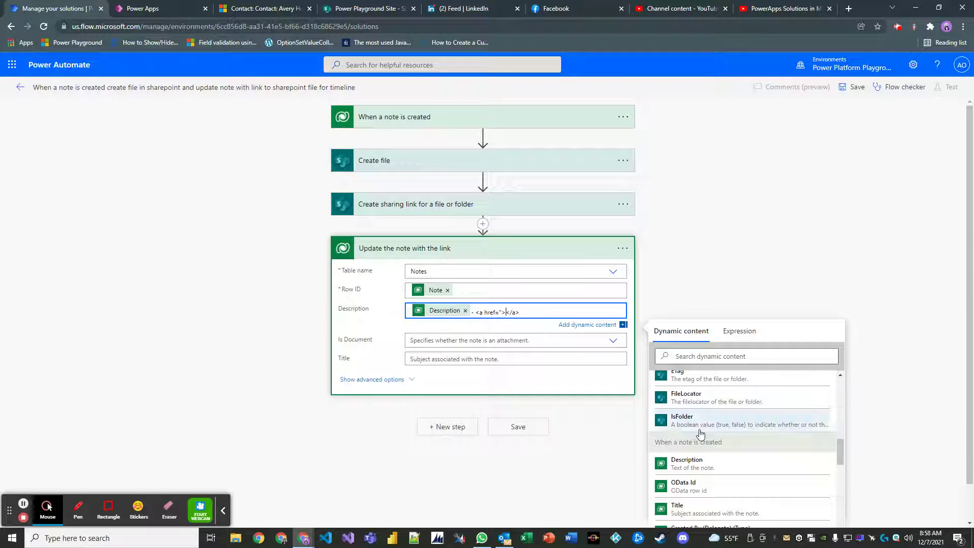
pyautogui.scroll(-2, 751, 457)
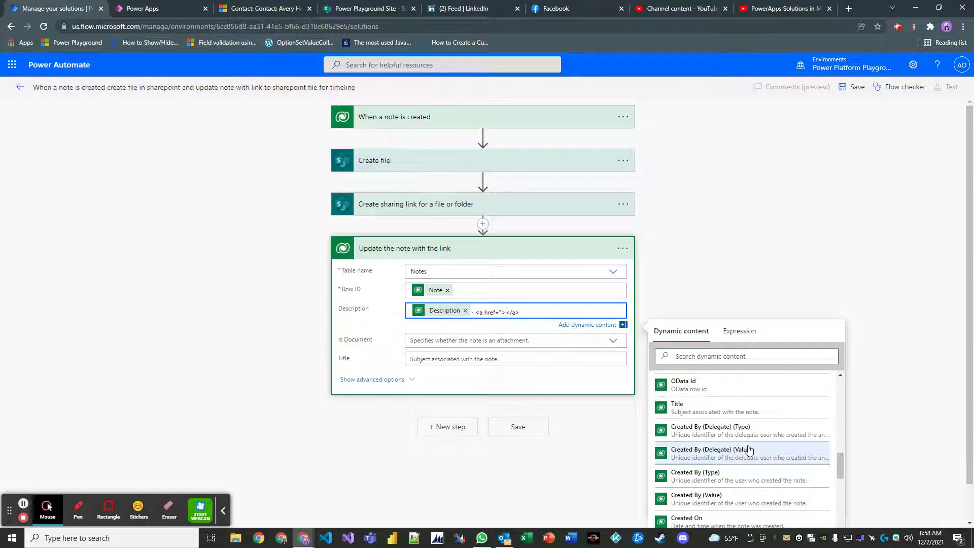
pyautogui.scroll(-1, 747, 451)
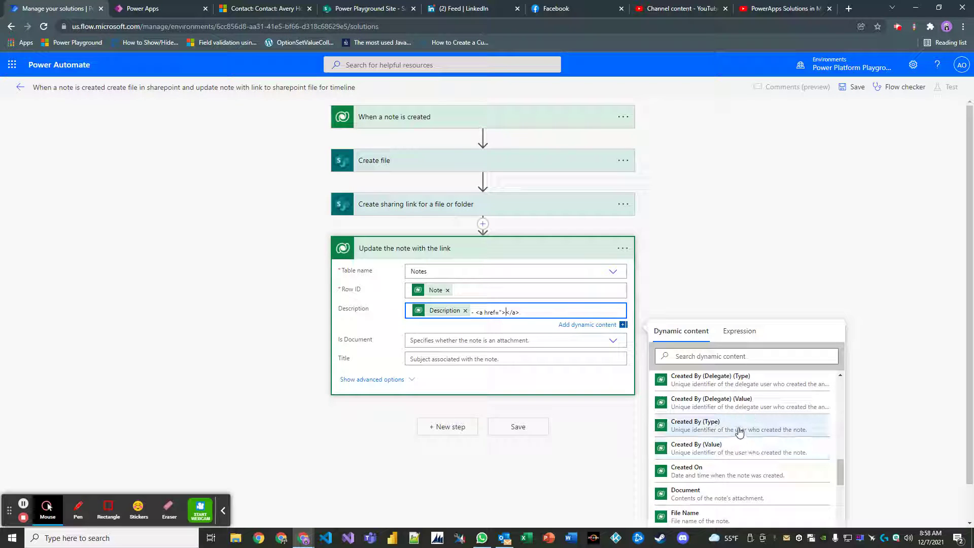
pyautogui.scroll(-1, 735, 432)
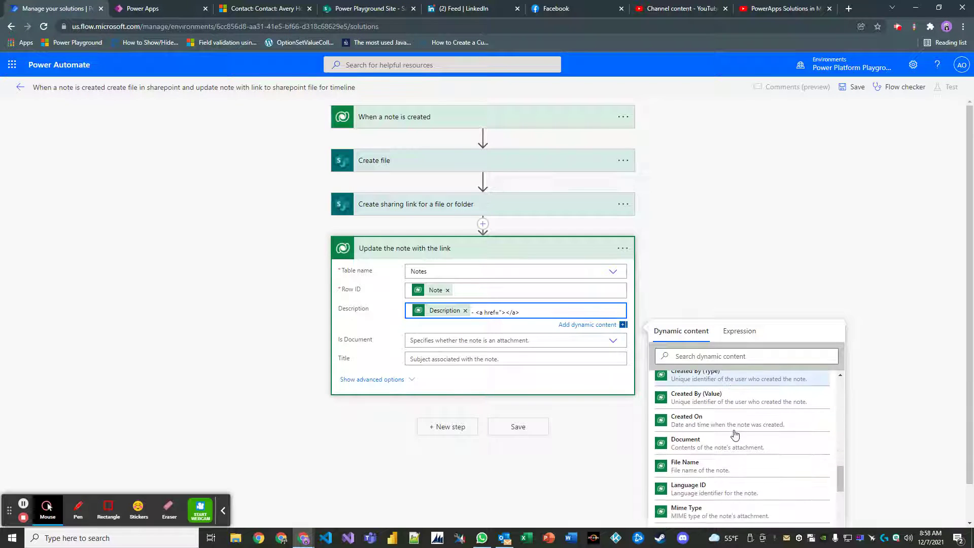
pyautogui.scroll(-1, 734, 434)
pyautogui.scroll(5, 735, 436)
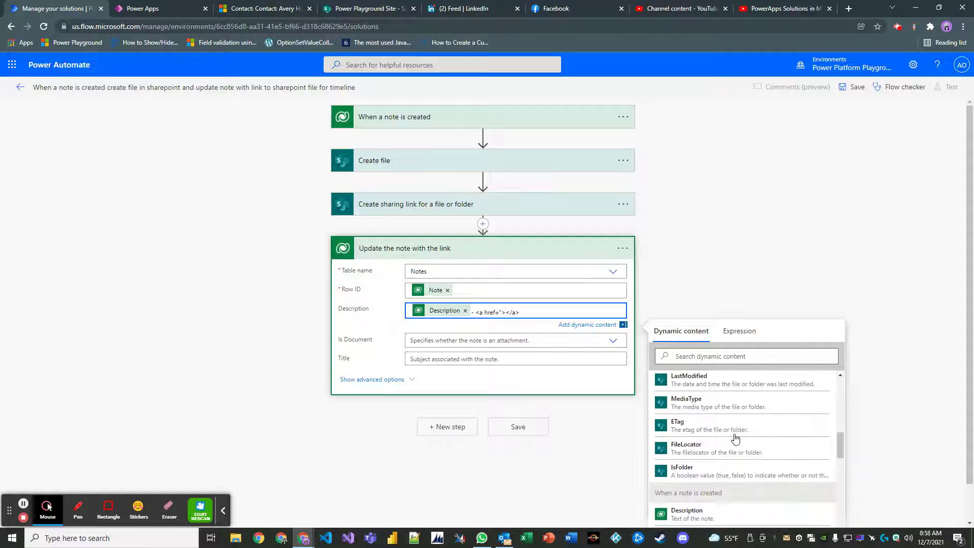
pyautogui.scroll(1, 736, 437)
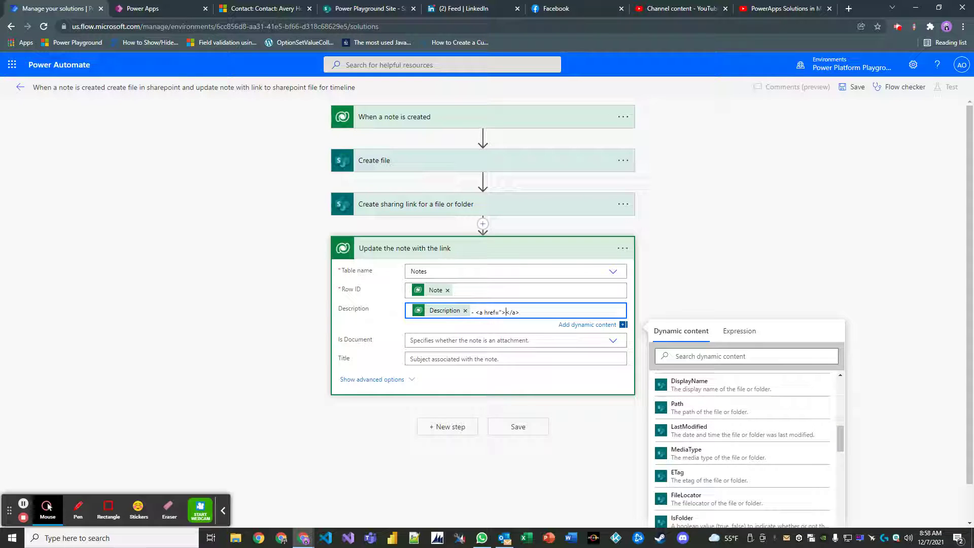
pyautogui.scroll(2, 751, 436)
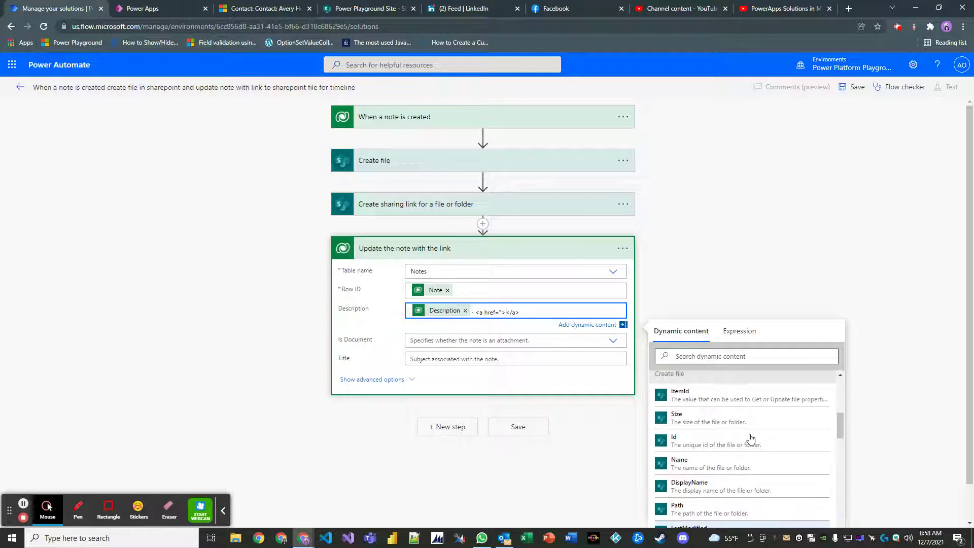
pyautogui.scroll(2, 750, 440)
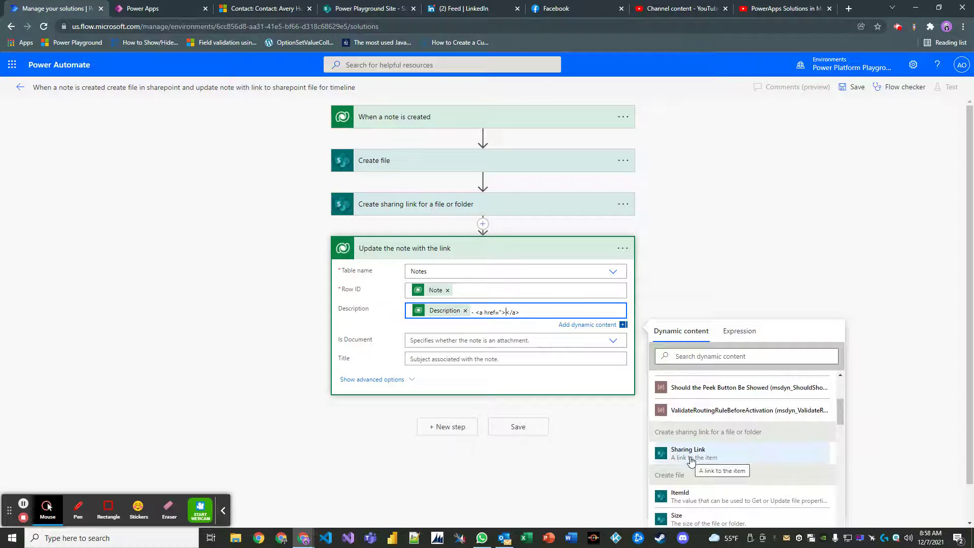
# Insert Sharing Link as both the anchor's href and its link text, then save the flow
pyautogui.click(690, 460)
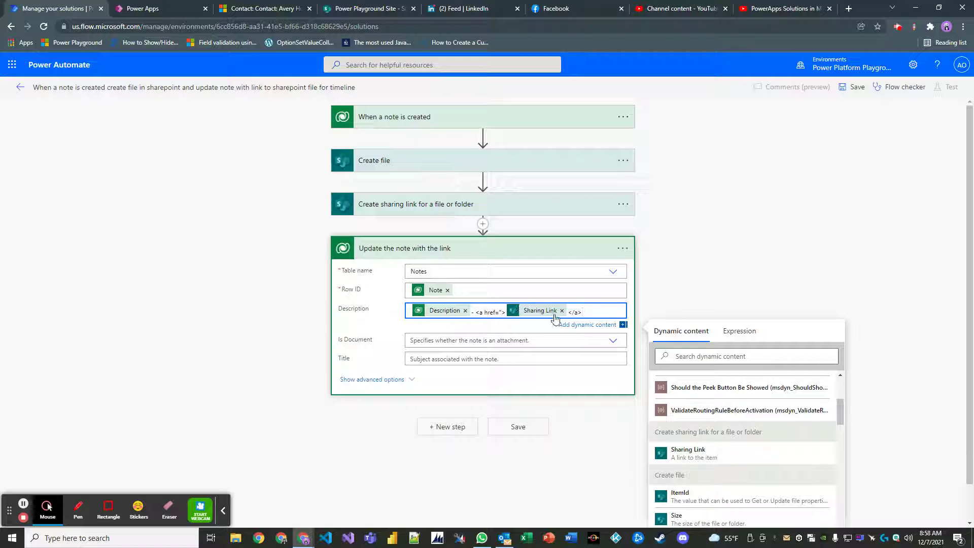
pyautogui.click(502, 313)
pyautogui.write('">')
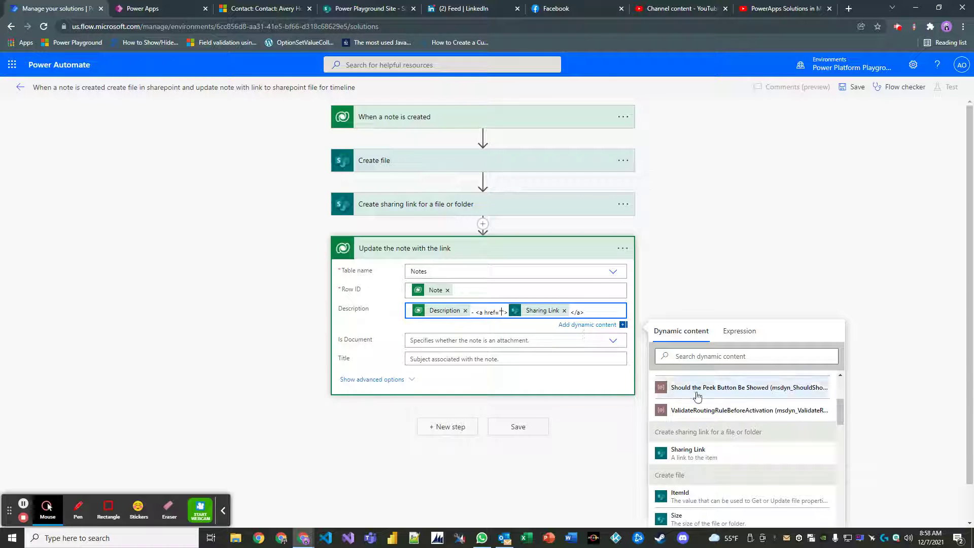
pyautogui.click(691, 453)
pyautogui.click(504, 326)
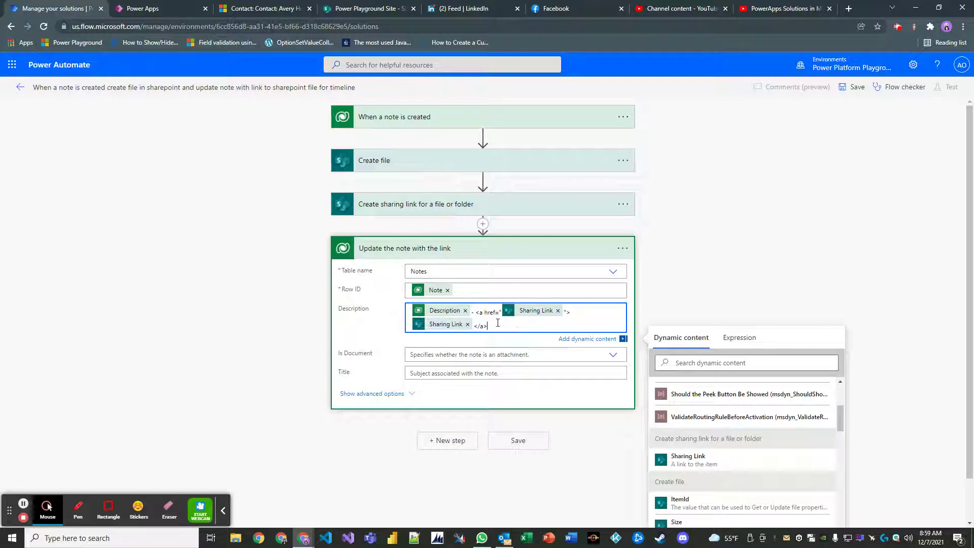
pyautogui.click(844, 96)
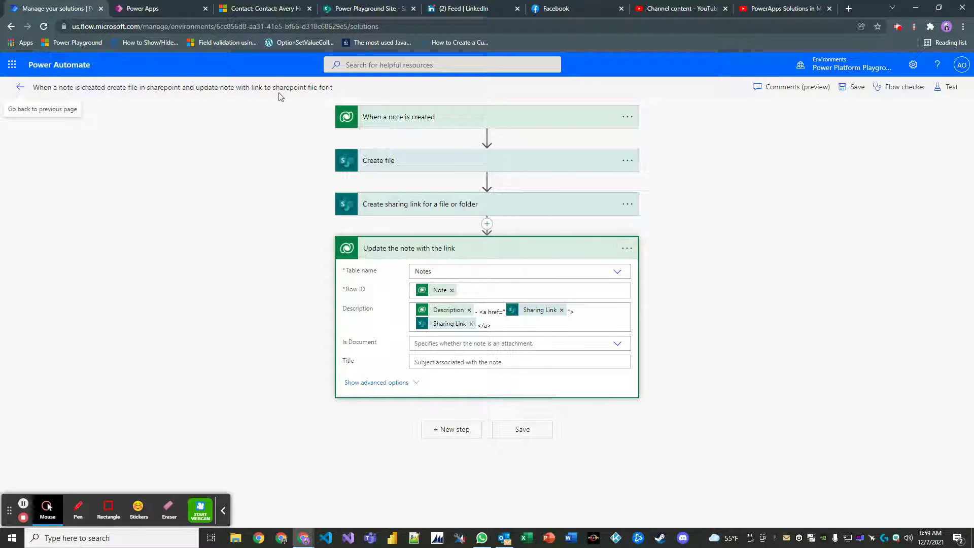
# Start a new timeline note on the Dynamics 365 contact with contactsexample.csv attached
pyautogui.click(264, 14)
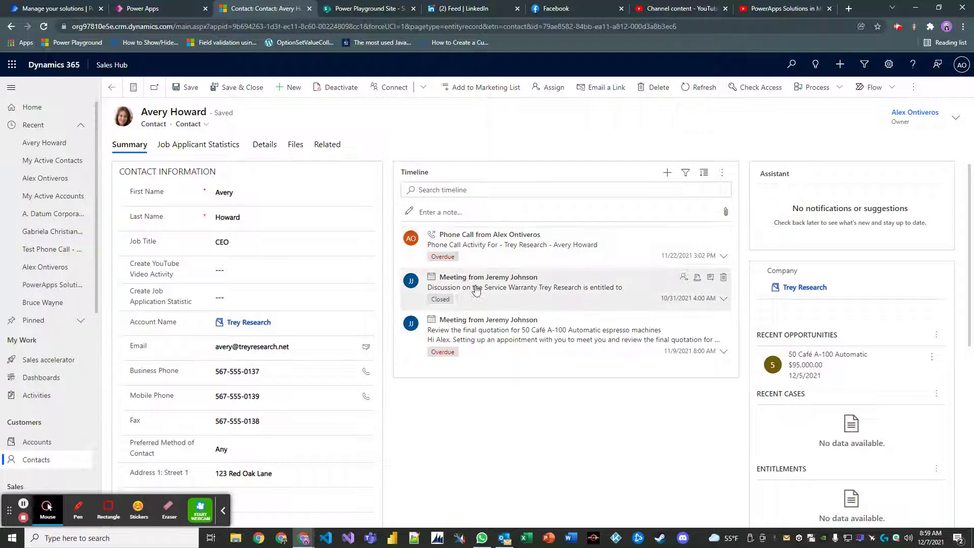
pyautogui.click(667, 174)
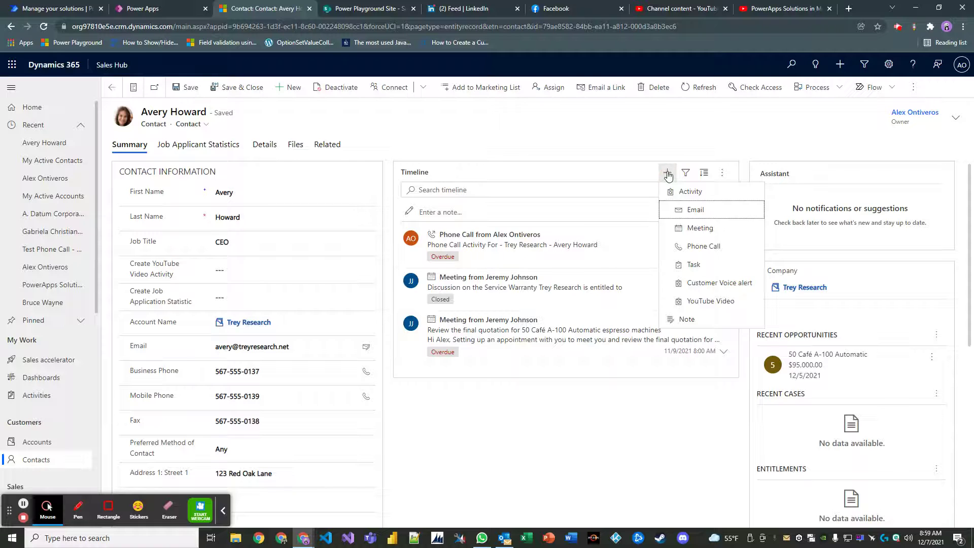
pyautogui.click(682, 320)
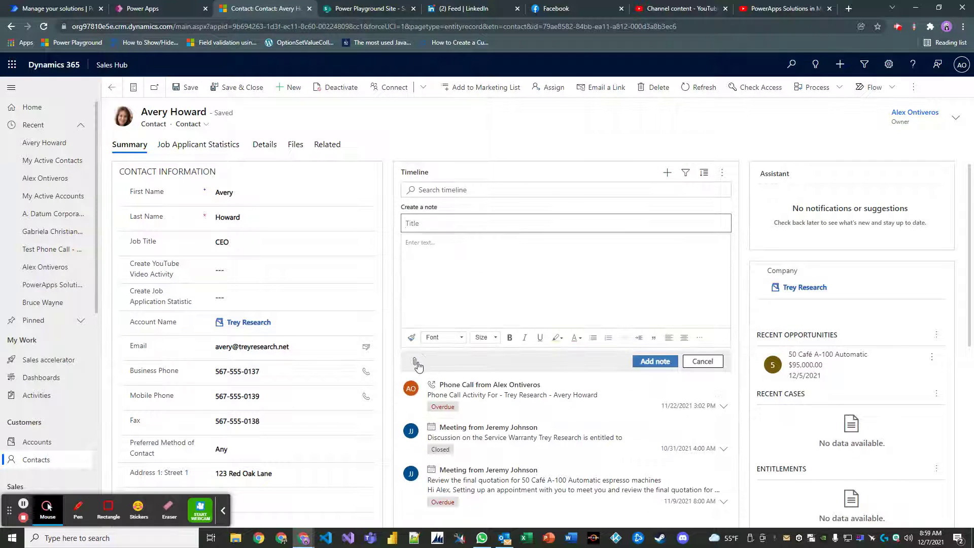
pyautogui.click(415, 362)
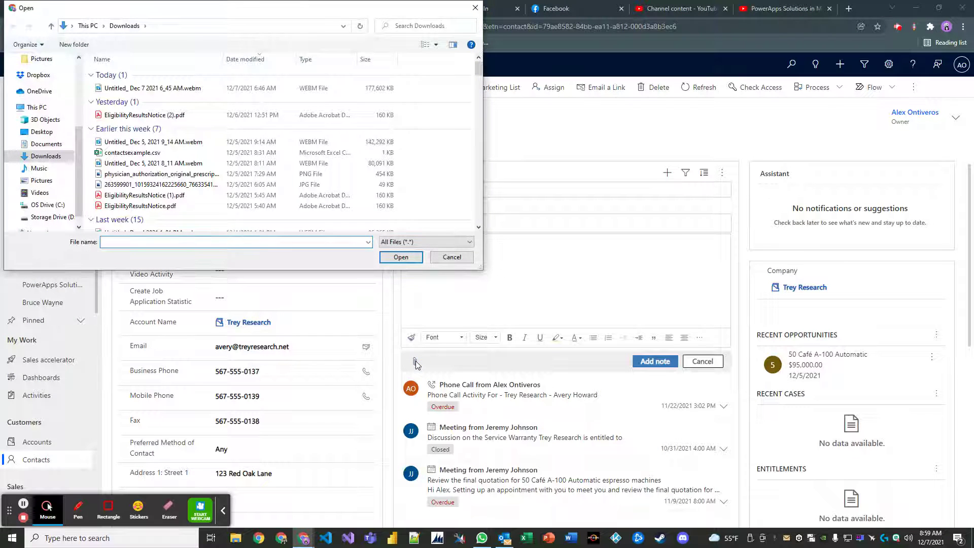
pyautogui.click(132, 153)
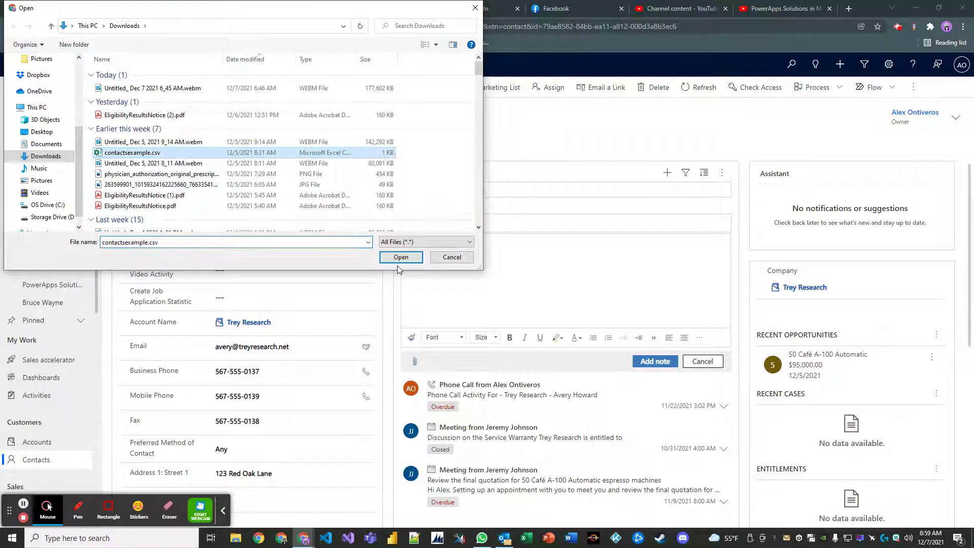
pyautogui.click(401, 258)
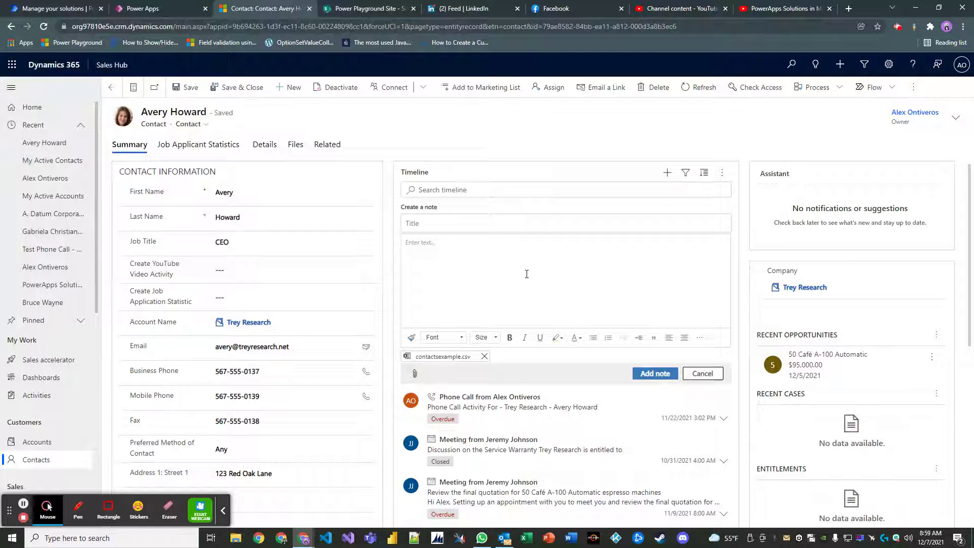
# Enter the title 'Sample for note attachment automation and sharing link' and the note body
pyautogui.click(495, 258)
pyautogui.write('waawdawdadwa')
pyautogui.click(435, 224)
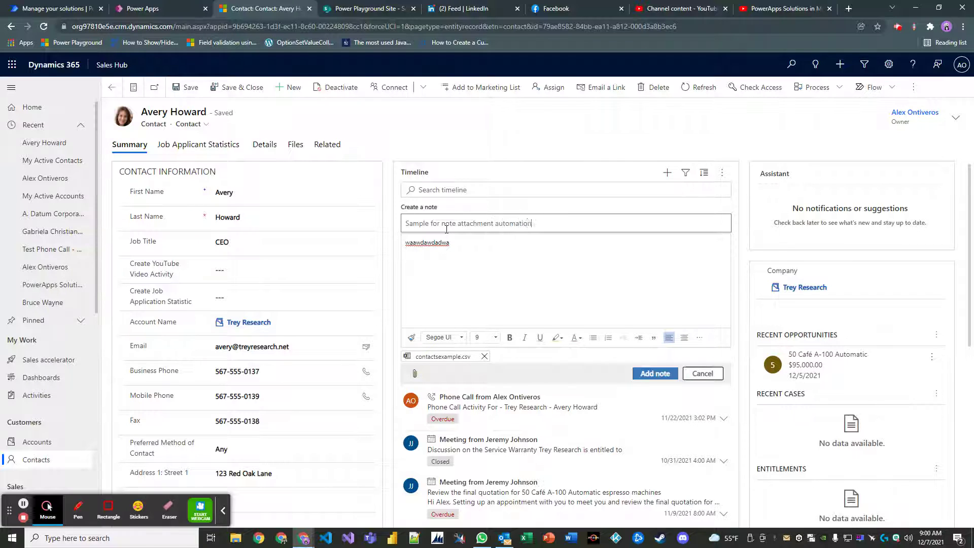
pyautogui.write('nd sharing link')
pyautogui.moveTo(456, 247); pyautogui.dragTo(387, 244)
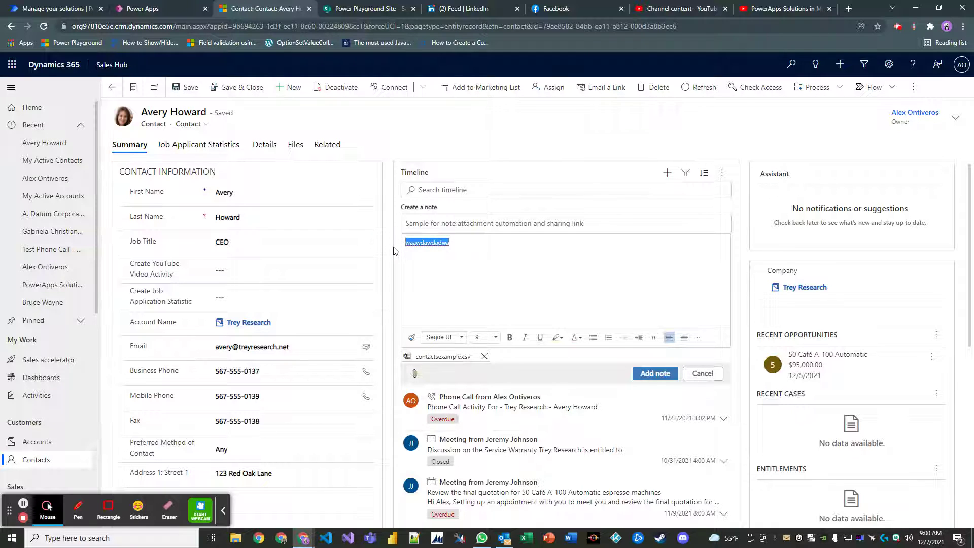
pyautogui.write('bo')
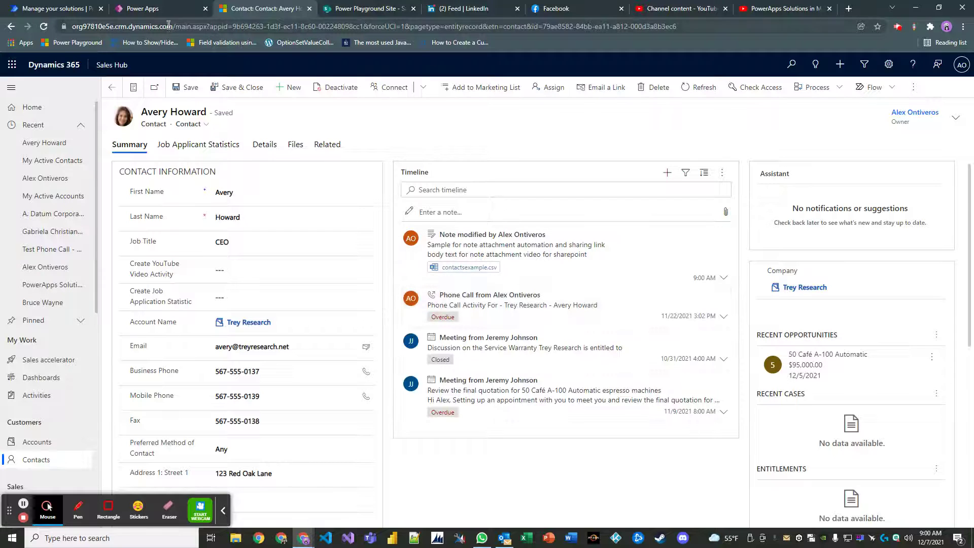
# Sort the solution's objects newest-modified first and open the 'When a note is created…' flow's details
pyautogui.click(80, 15)
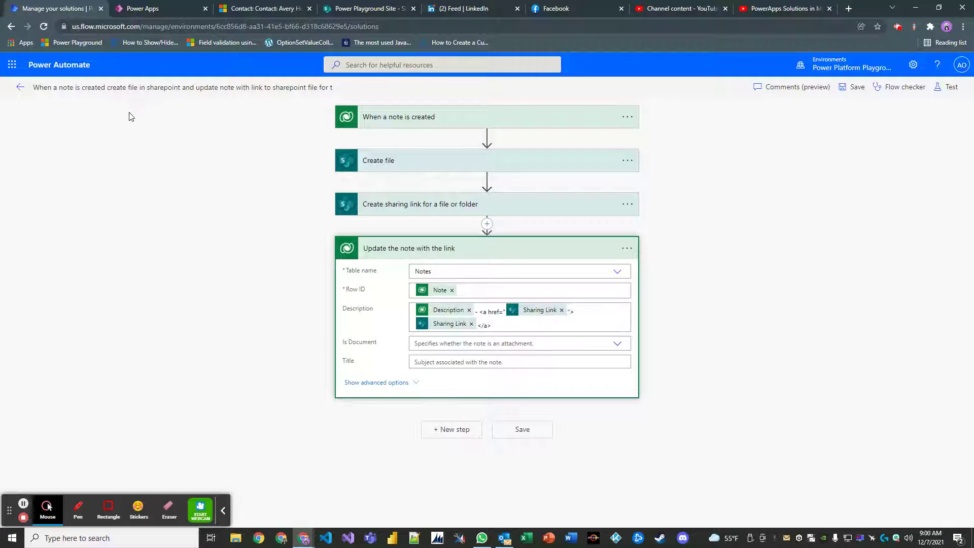
pyautogui.click(21, 88)
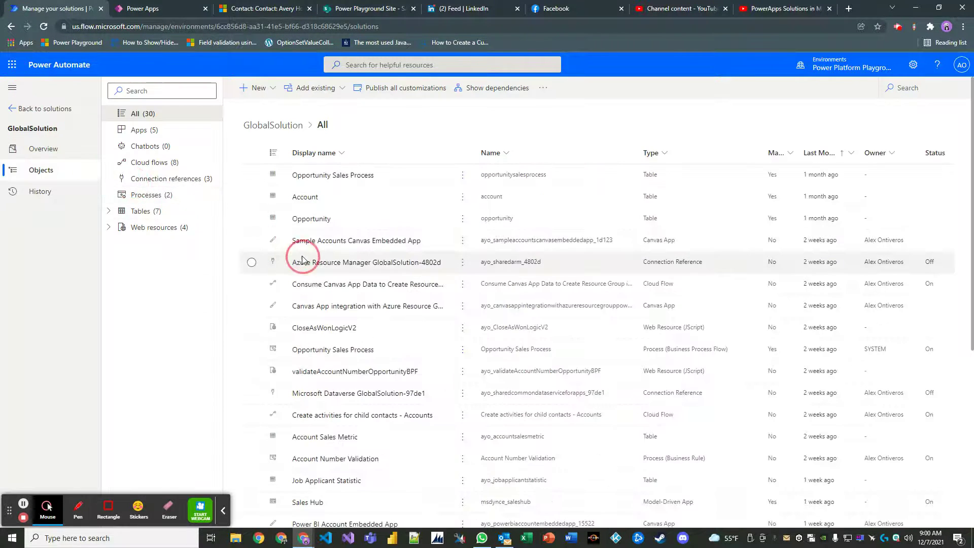
pyautogui.click(837, 154)
pyautogui.click(843, 197)
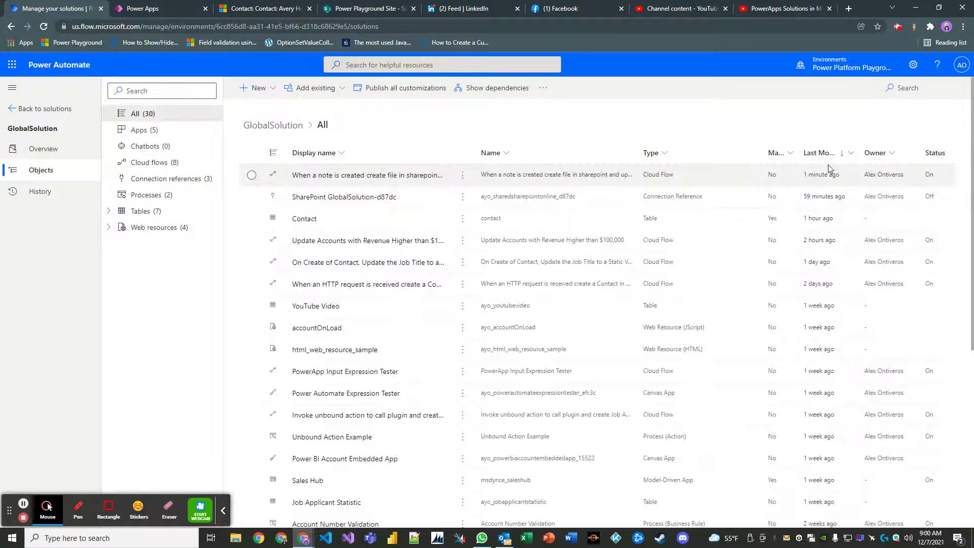
pyautogui.click(386, 175)
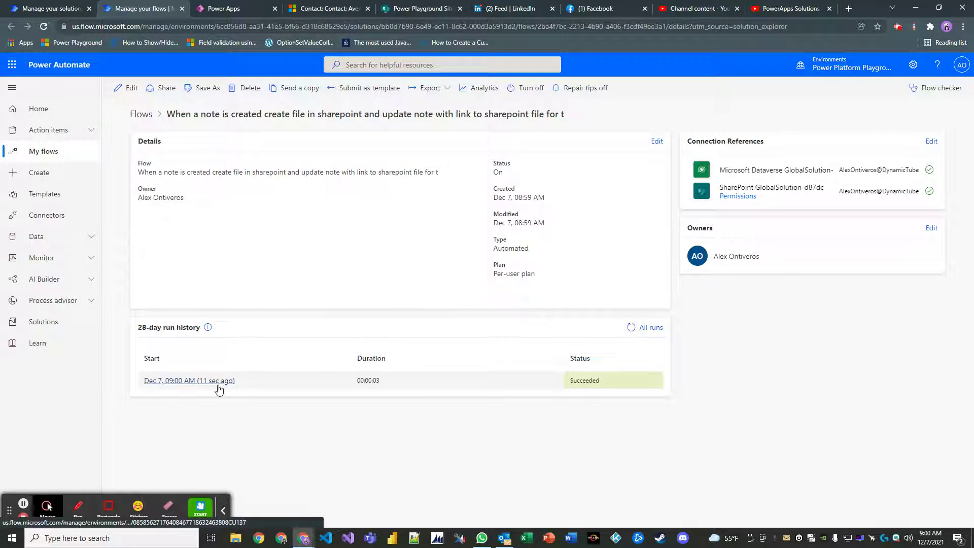
# Open the 9:00:44 AM successful run and inspect Create file's output /Shared Documents/contactsexample.csv
pyautogui.click(219, 384)
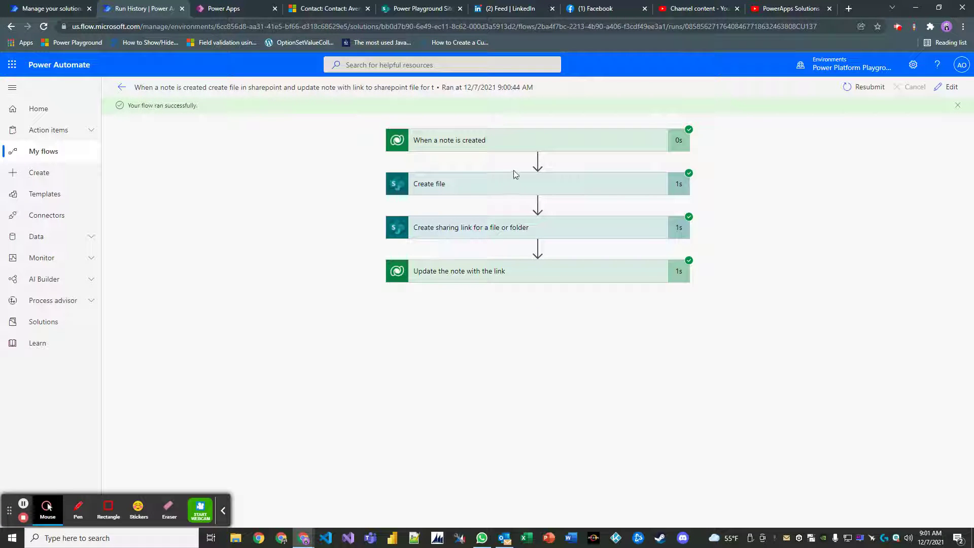
pyautogui.click(502, 185)
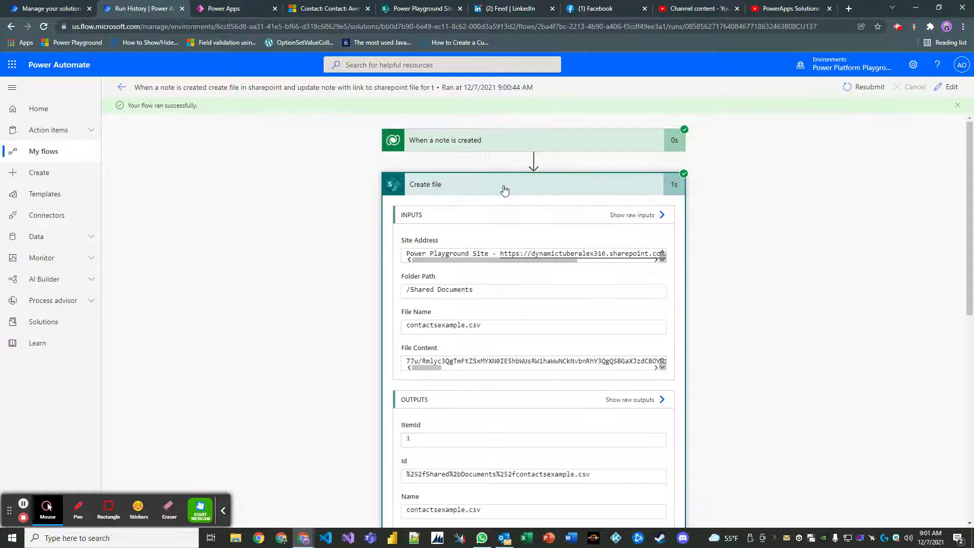
pyautogui.scroll(-2, 731, 307)
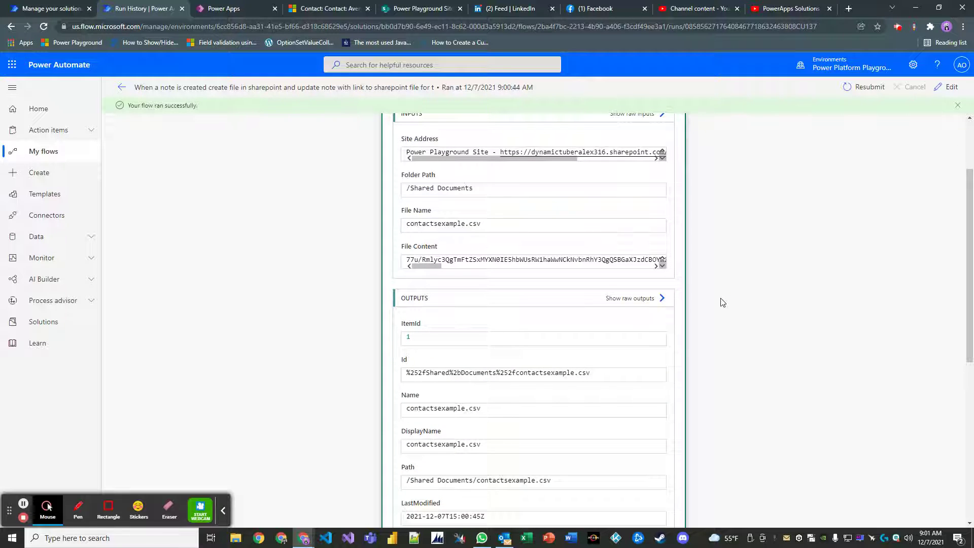
pyautogui.scroll(-2, 716, 303)
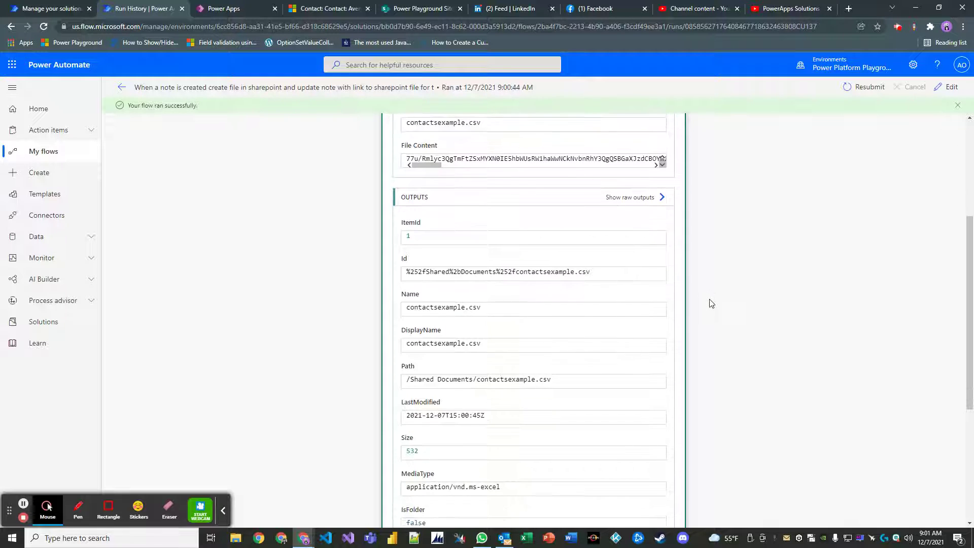
# Open contactsexample.csv from the SharePoint site's Documents library in Excel for the web
pyautogui.click(406, 9)
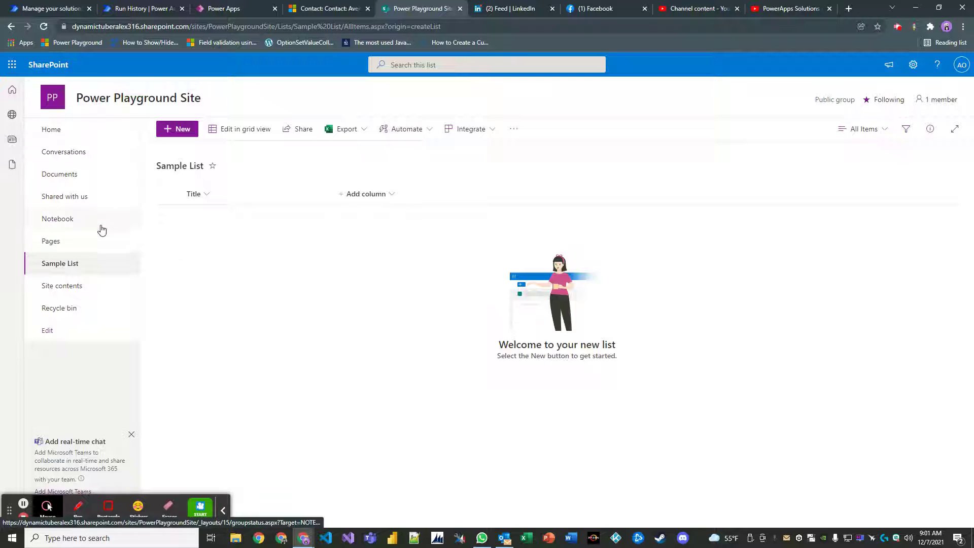
pyautogui.click(99, 179)
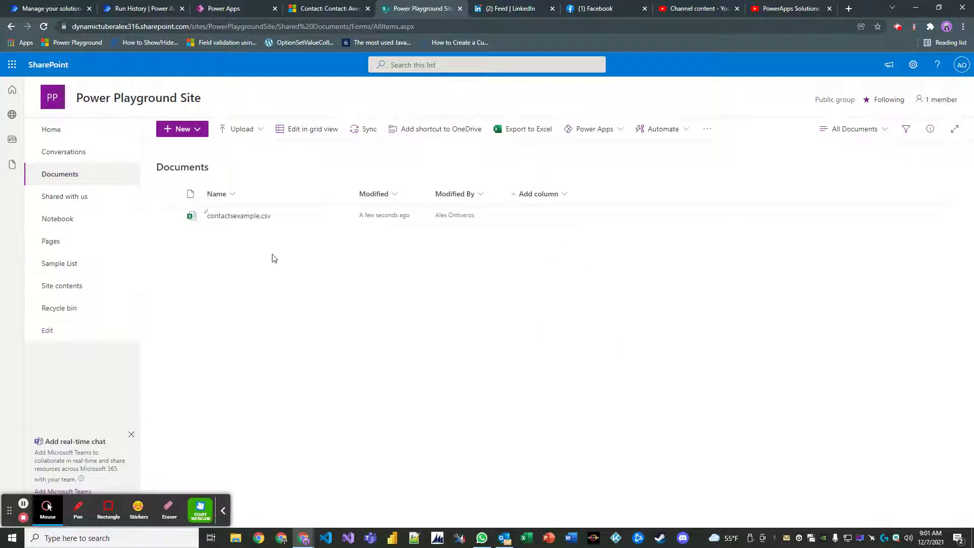
pyautogui.click(246, 219)
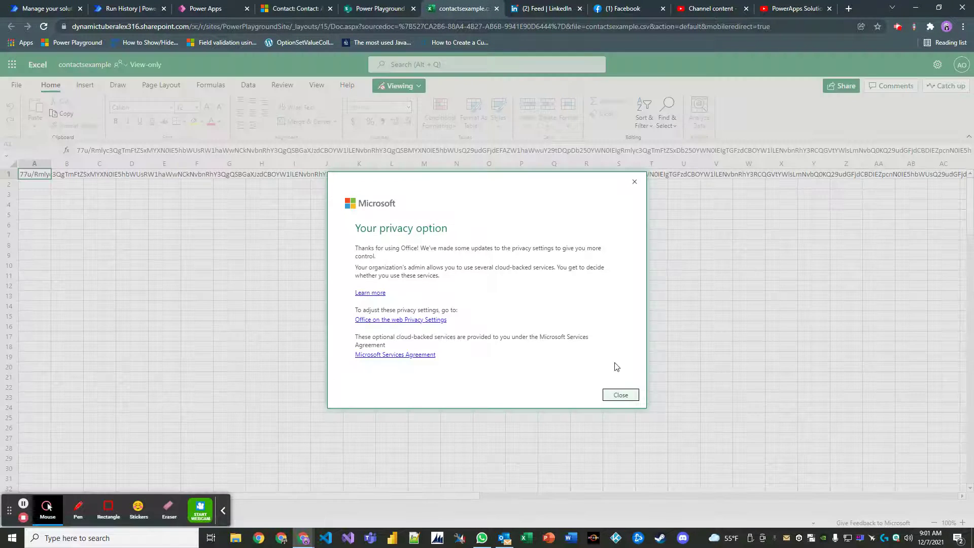
pyautogui.click(619, 395)
# Inspect the long base64-style encoded string across row 1's cells
pyautogui.click(87, 212)
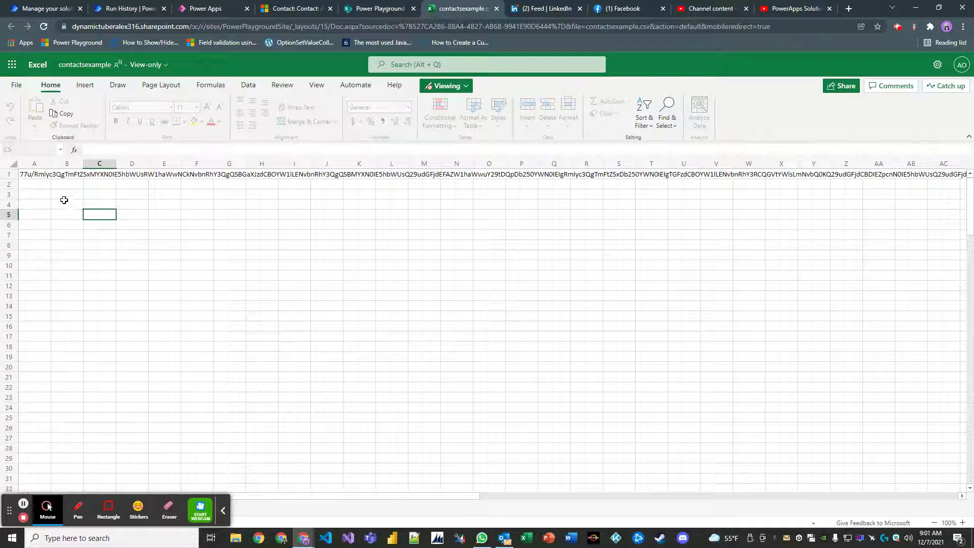
pyautogui.click(36, 192)
pyautogui.click(43, 177)
pyautogui.click(53, 174)
pyautogui.click(87, 174)
pyautogui.click(158, 172)
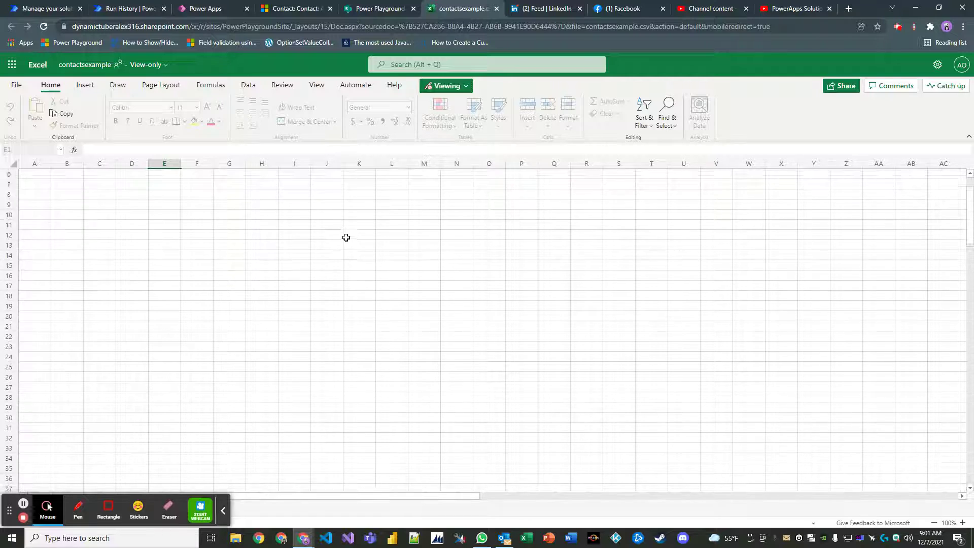
pyautogui.moveTo(329, 498); pyautogui.dragTo(199, 488)
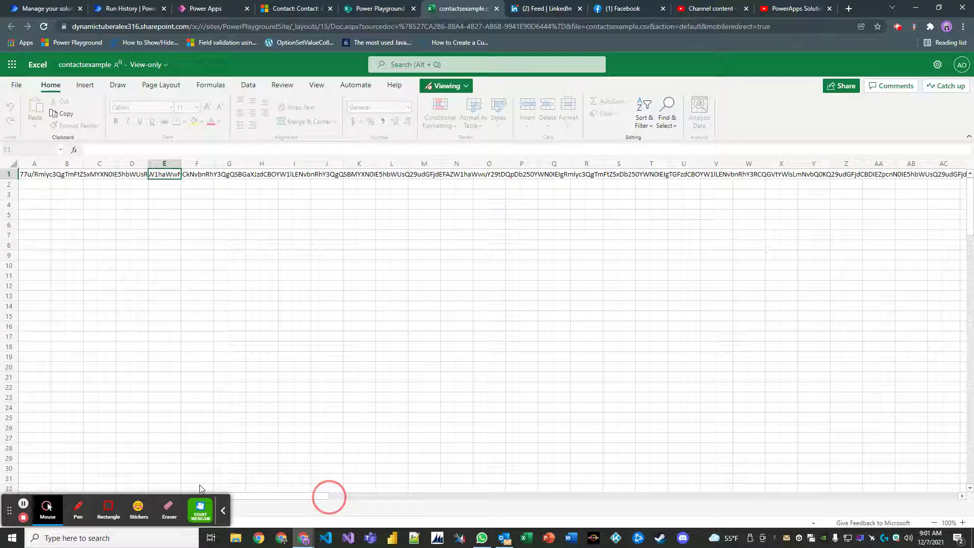
pyautogui.moveTo(200, 485); pyautogui.dragTo(421, 476)
pyautogui.moveTo(359, 477)
pyautogui.mouseDown()
pyautogui.moveTo(587, 470)
pyautogui.moveTo(369, 477)
pyautogui.mouseUp()
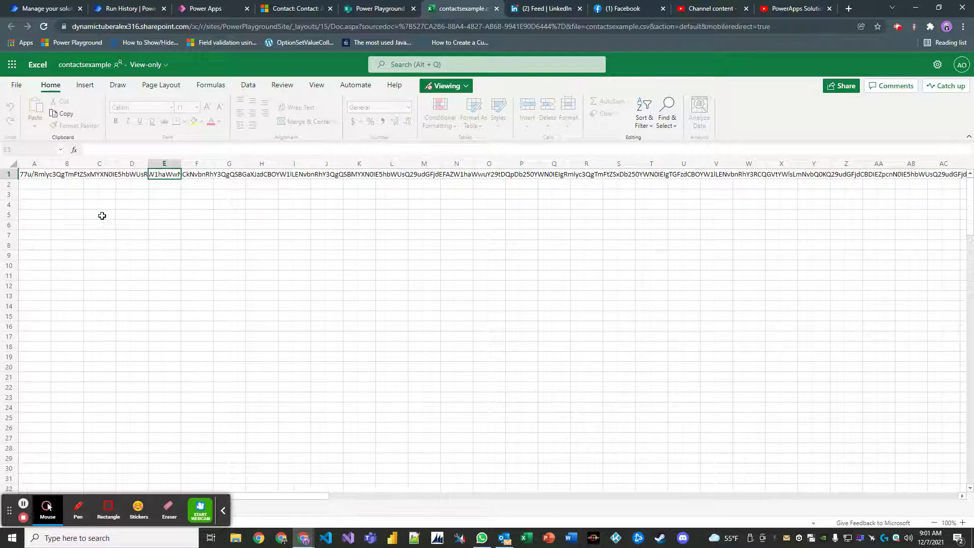
# Check the contents of various other cells in the sheet
pyautogui.click(100, 214)
pyautogui.moveTo(164, 255); pyautogui.dragTo(182, 253)
pyautogui.click(172, 255)
pyautogui.click(295, 255)
pyautogui.click(197, 296)
pyautogui.click(132, 205)
pyautogui.click(104, 243)
pyautogui.click(96, 214)
pyautogui.click(71, 204)
pyautogui.click(61, 244)
pyautogui.click(105, 219)
pyautogui.click(100, 194)
pyautogui.click(64, 205)
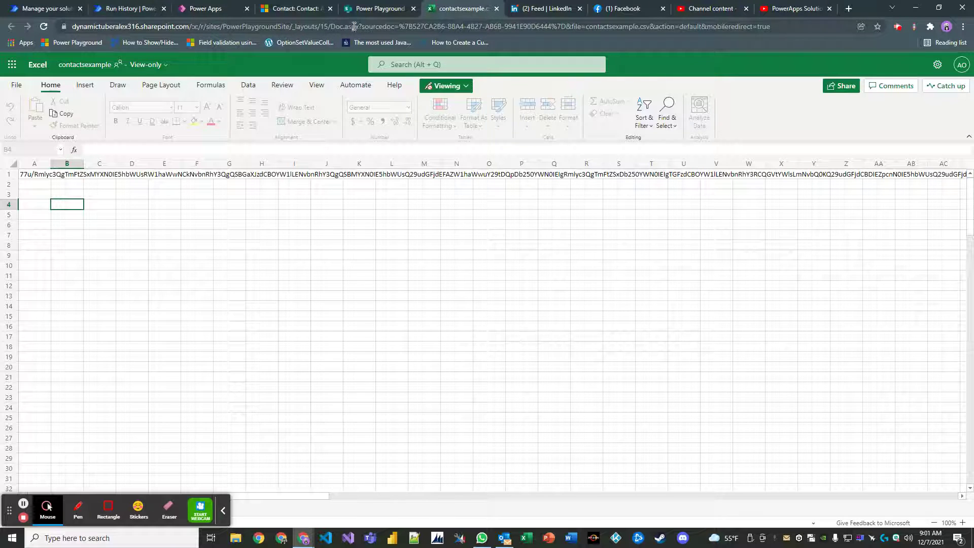
# Review the Create file step's outputs, including the FileLocator value
pyautogui.click(128, 10)
pyautogui.scroll(-3, 536, 284)
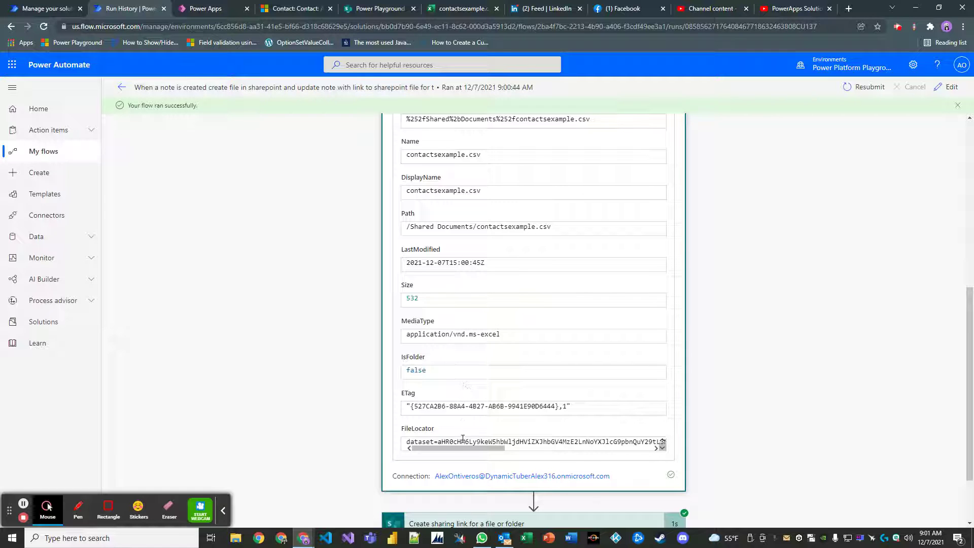
pyautogui.moveTo(462, 446); pyautogui.dragTo(644, 446)
pyautogui.click(428, 430)
pyautogui.scroll(5, 537, 331)
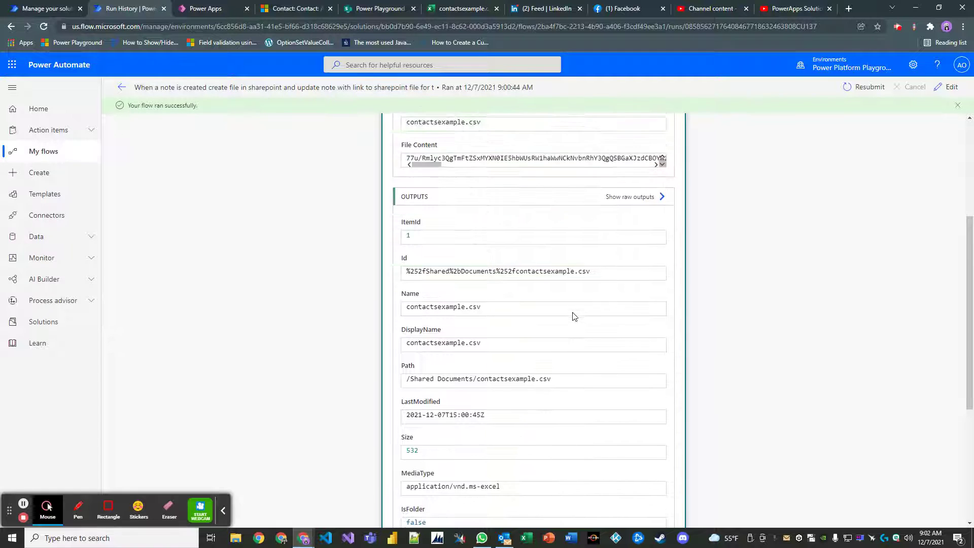
pyautogui.scroll(1, 576, 301)
pyautogui.moveTo(428, 265); pyautogui.dragTo(565, 258)
pyautogui.scroll(2, 576, 262)
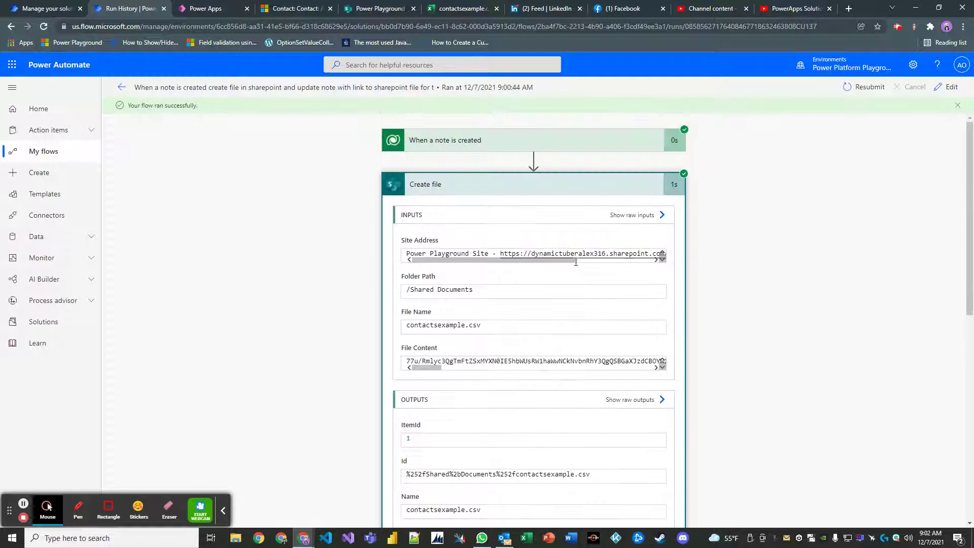
pyautogui.scroll(-8, 576, 266)
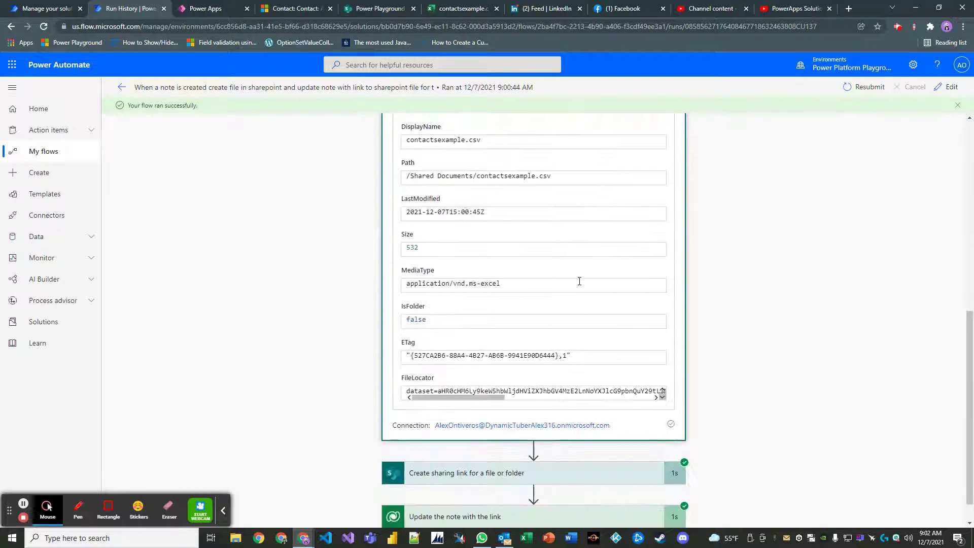
pyautogui.scroll(-1, 550, 274)
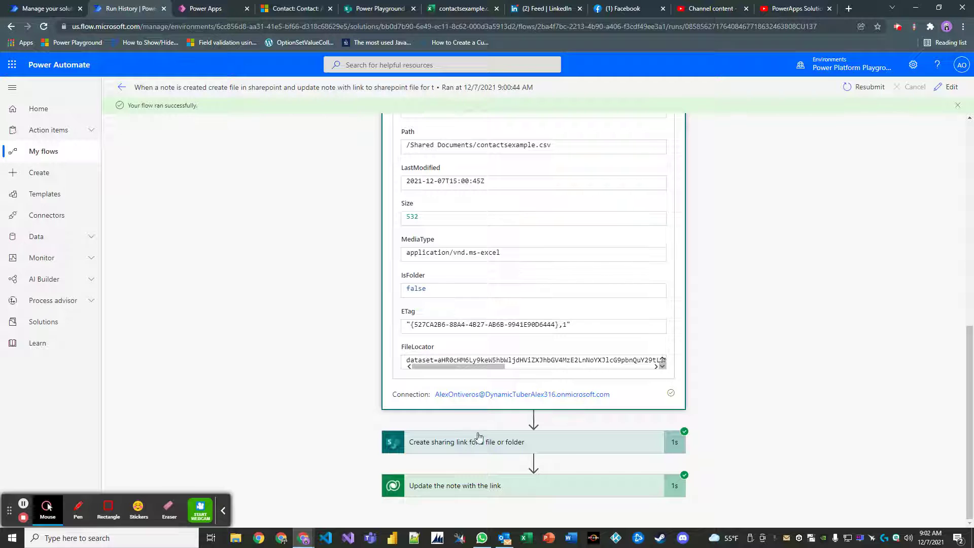
# Inspect the 'Create sharing link for a file or folder' step's view-only organisation link
pyautogui.click(478, 439)
pyautogui.scroll(-5, 690, 270)
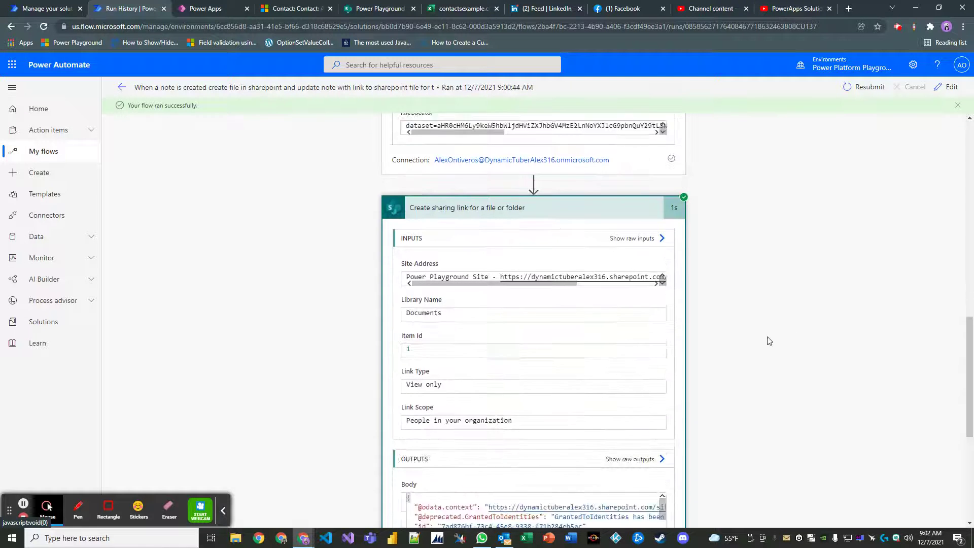
pyautogui.scroll(-3, 751, 345)
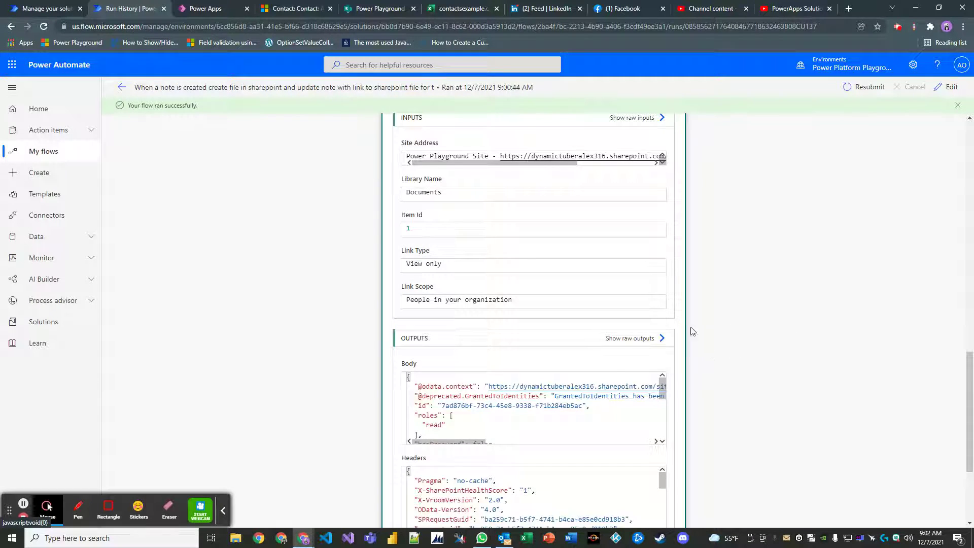
pyautogui.scroll(1, 700, 317)
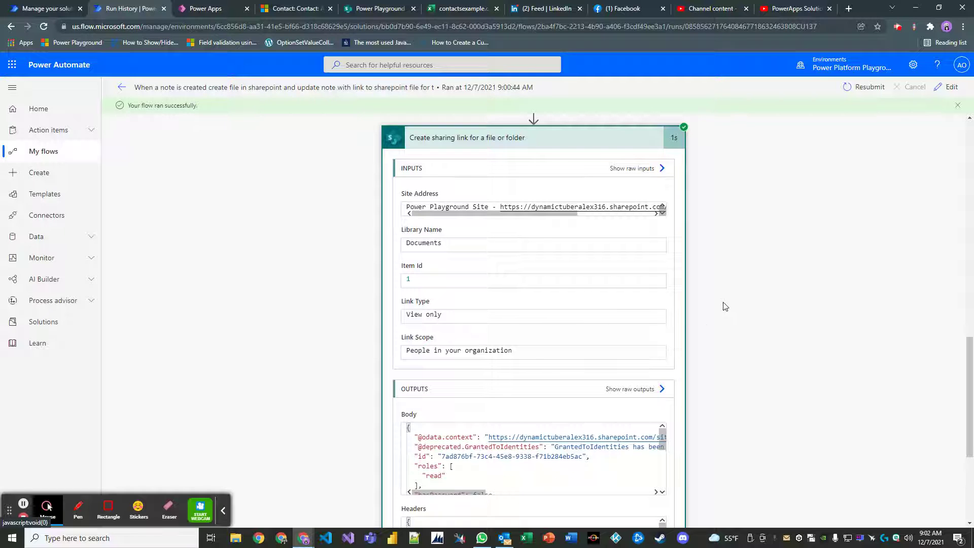
pyautogui.scroll(-2, 709, 319)
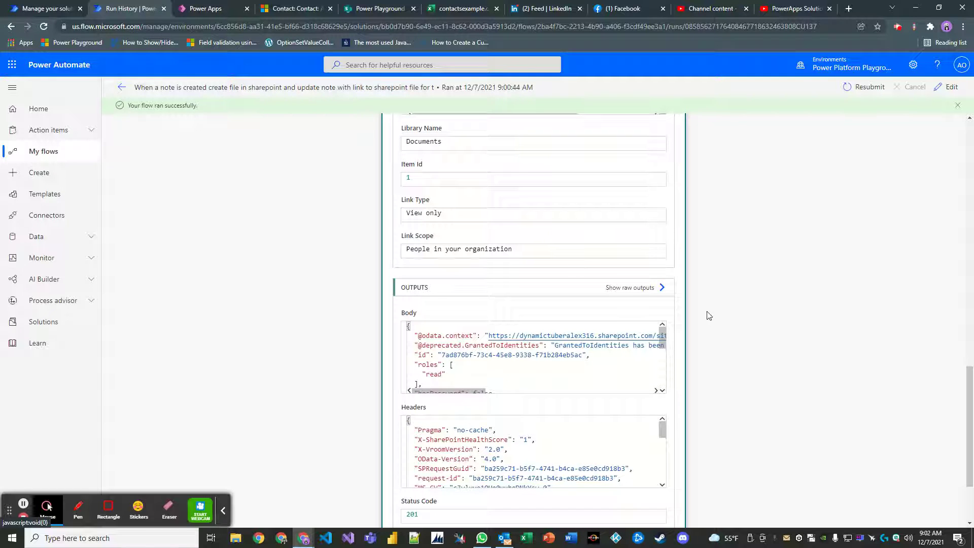
pyautogui.scroll(4, 553, 253)
pyautogui.scroll(-6, 553, 254)
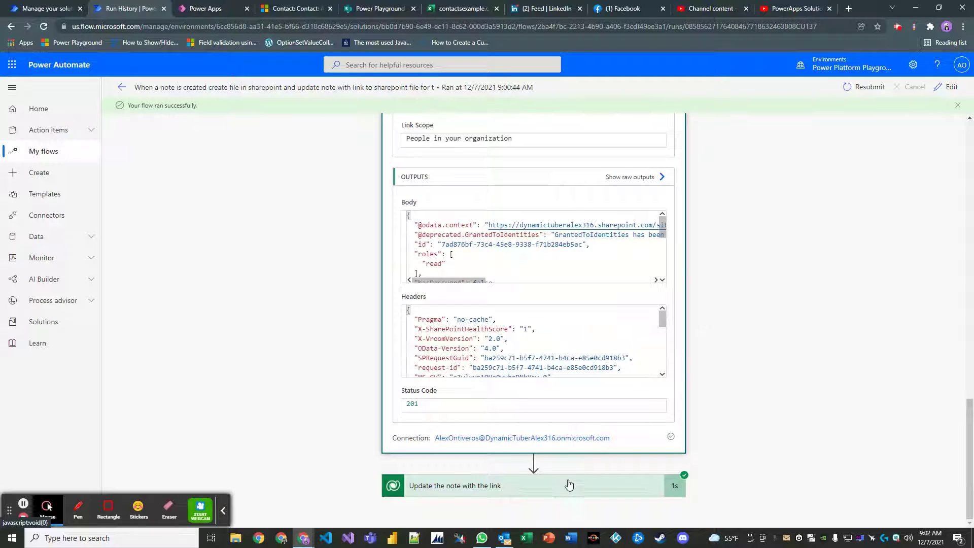
# Inspect 'Update the note with the link' outputs showing the sharing link in Description
pyautogui.click(569, 485)
pyautogui.scroll(-6, 728, 348)
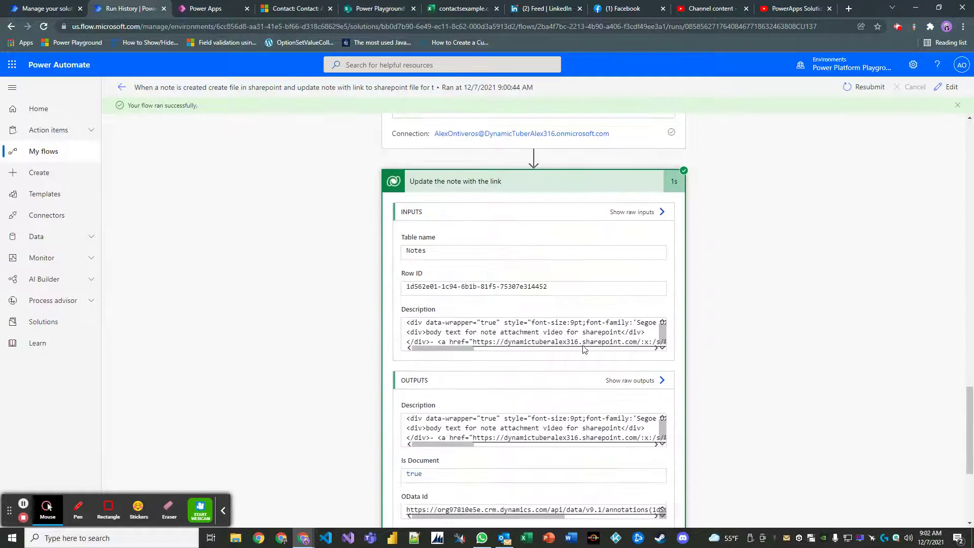
pyautogui.scroll(-4, 577, 376)
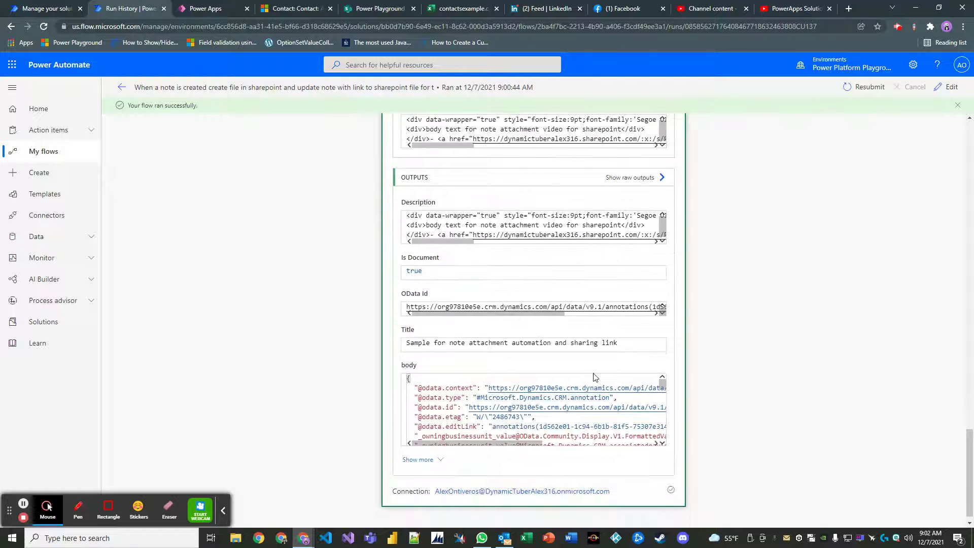
# Refresh the contact's timeline and expand the note to reveal its SharePoint sharing link
pyautogui.click(297, 15)
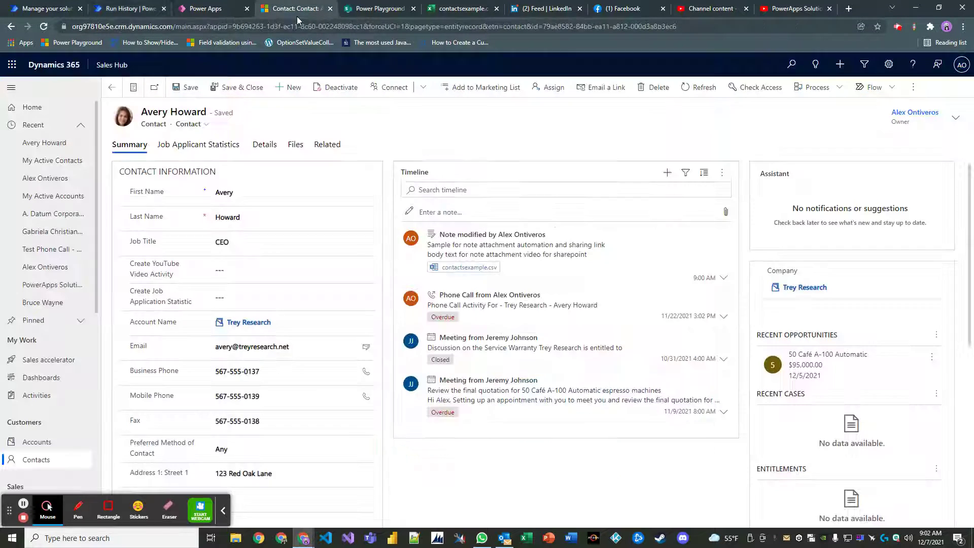
pyautogui.click(725, 175)
pyautogui.click(721, 192)
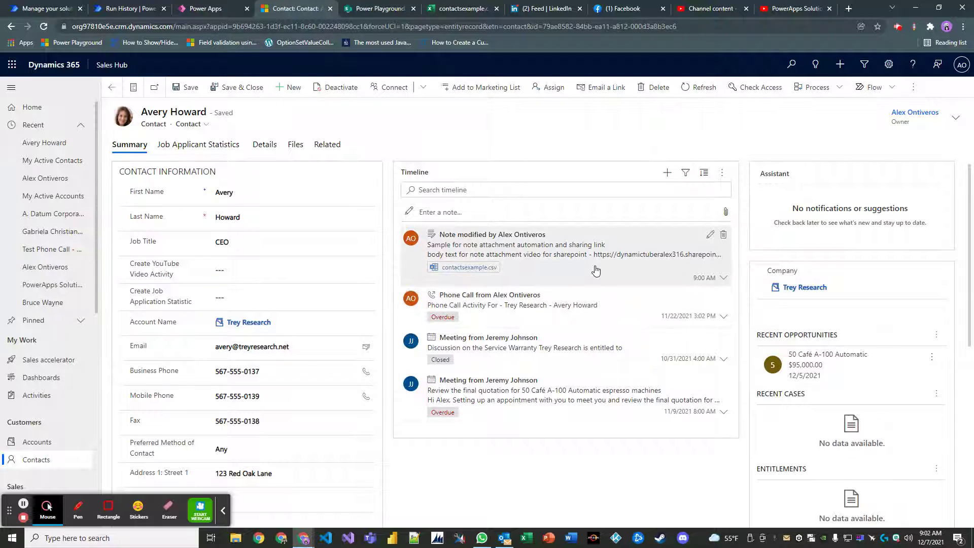
pyautogui.click(722, 279)
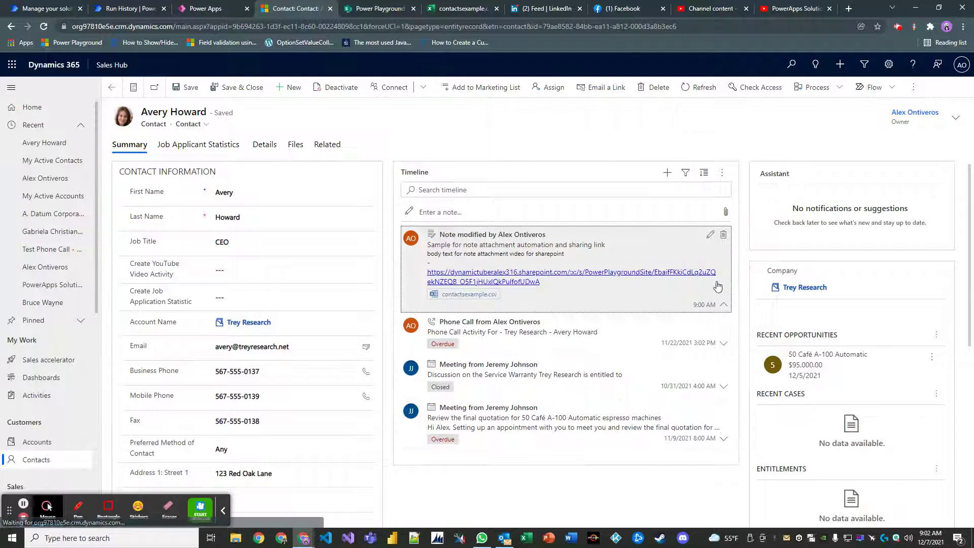
pyautogui.click(551, 274)
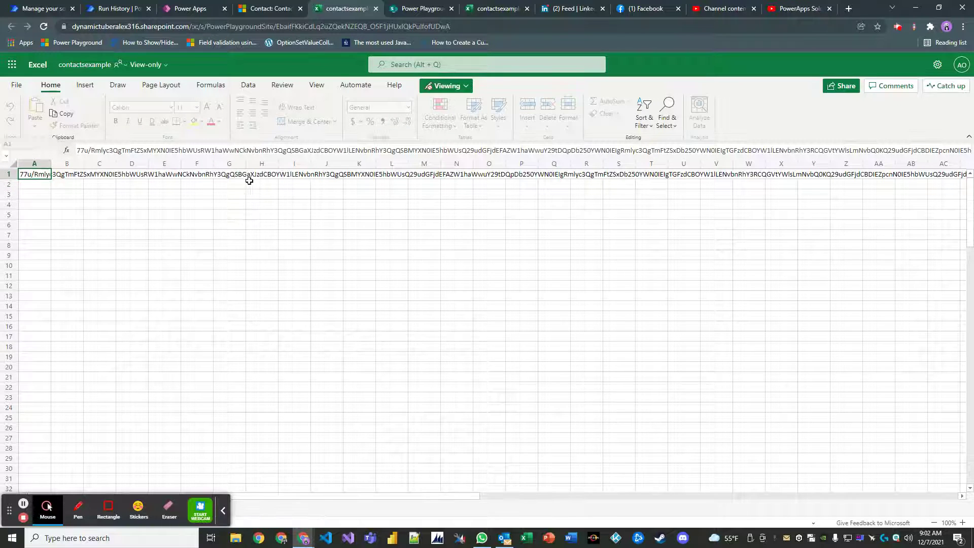
pyautogui.click(60, 223)
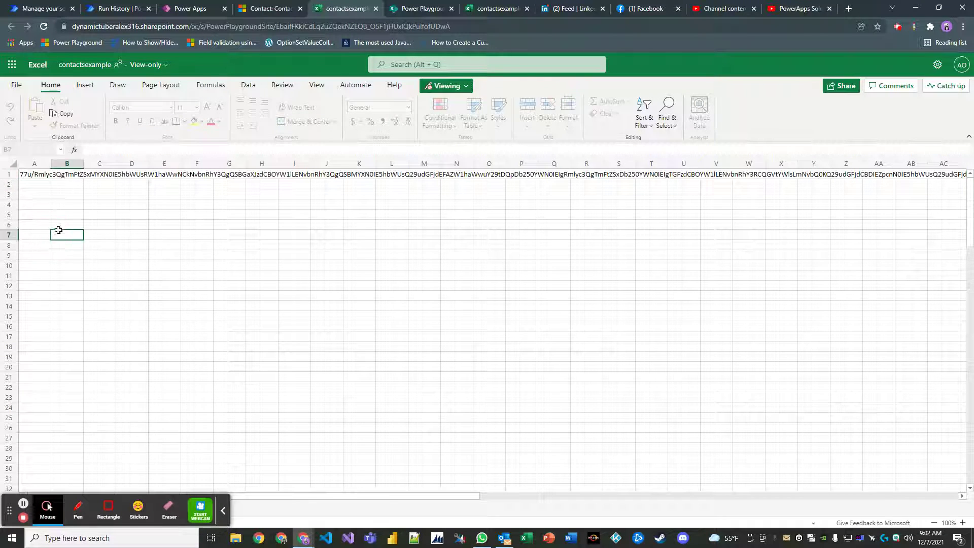
pyautogui.click(200, 212)
pyautogui.click(197, 255)
pyautogui.click(68, 223)
pyautogui.click(39, 194)
pyautogui.moveTo(135, 273); pyautogui.dragTo(161, 252)
pyautogui.moveTo(183, 192); pyautogui.dragTo(243, 215)
pyautogui.click(304, 276)
pyautogui.click(159, 285)
pyautogui.click(269, 235)
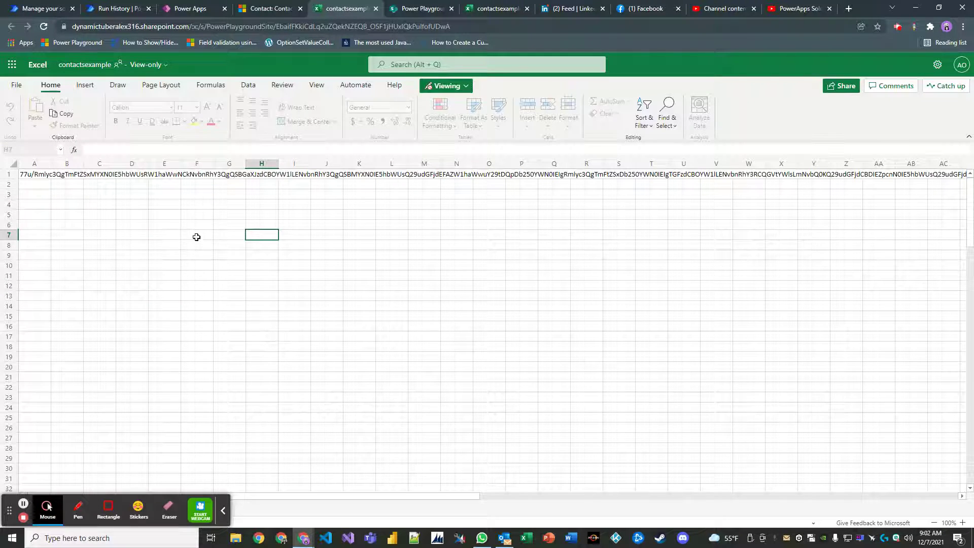
# Edit the flow and remove the Document token from Create file's File Content
pyautogui.click(124, 14)
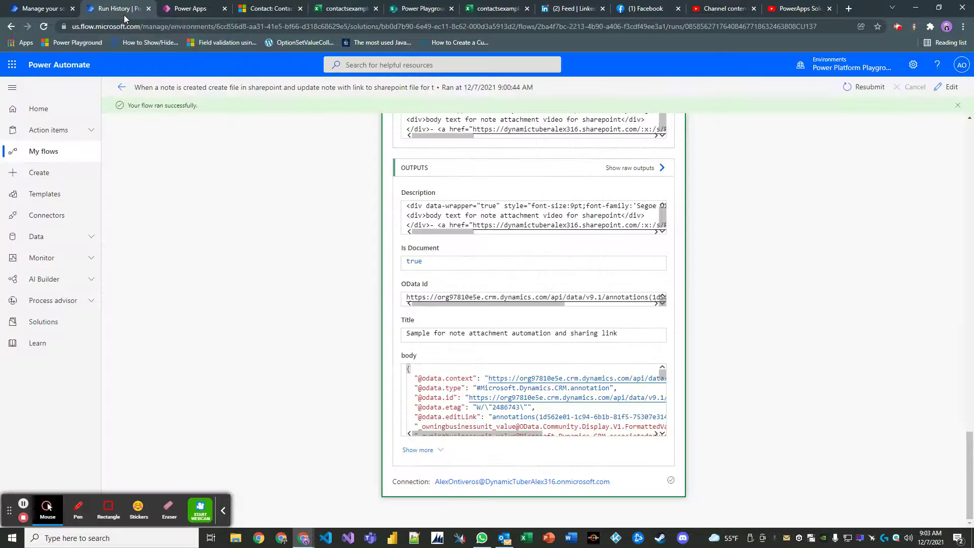
pyautogui.click(954, 90)
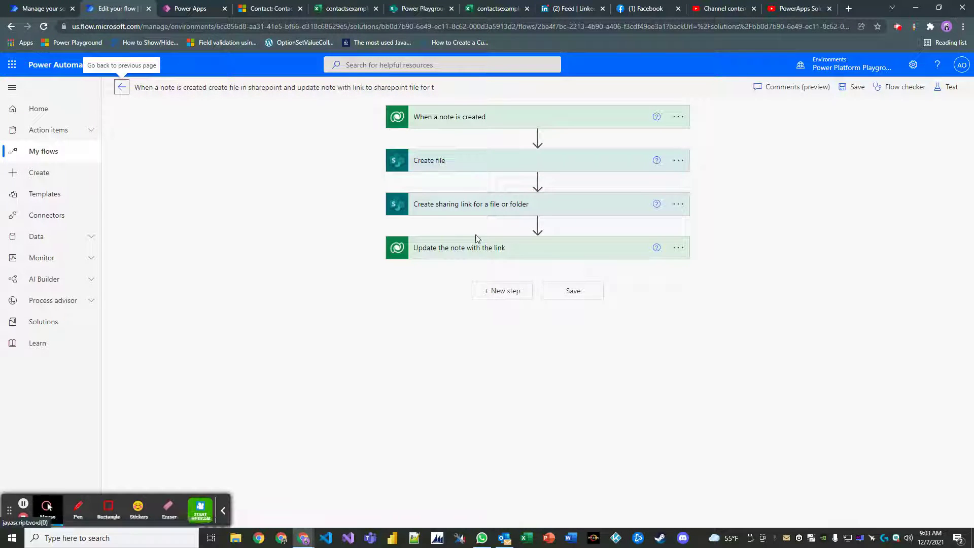
pyautogui.click(489, 162)
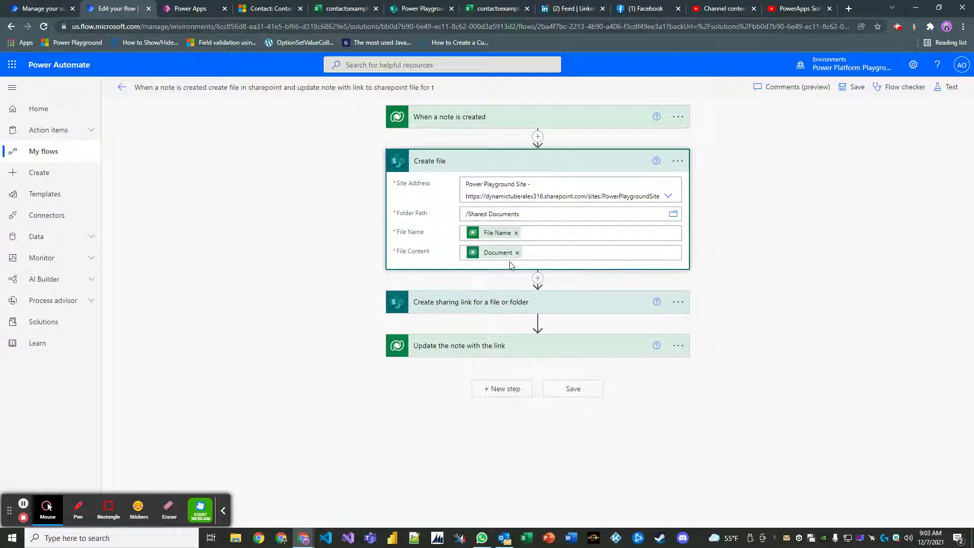
pyautogui.moveTo(499, 254)
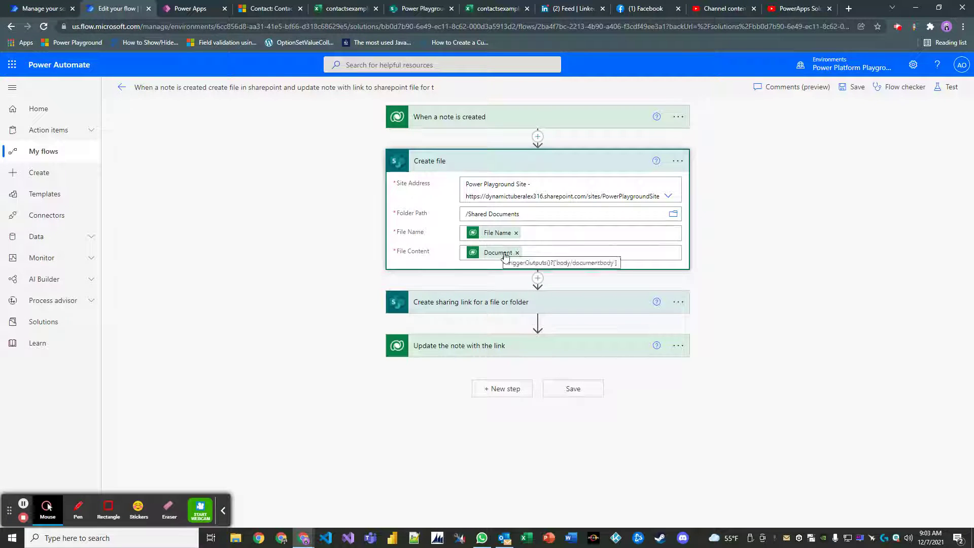
pyautogui.click(517, 252)
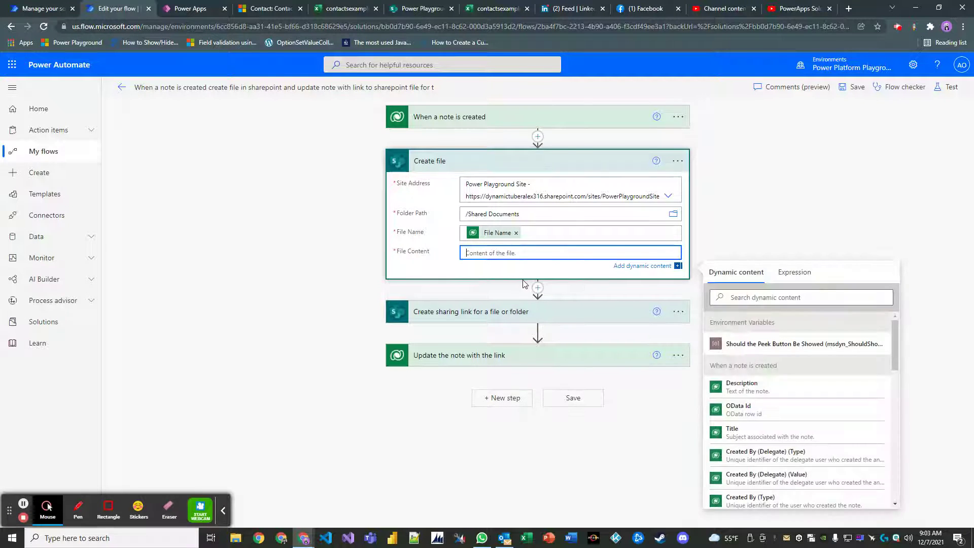
# Start a decodeBase64( expression for the File Content field
pyautogui.click(795, 272)
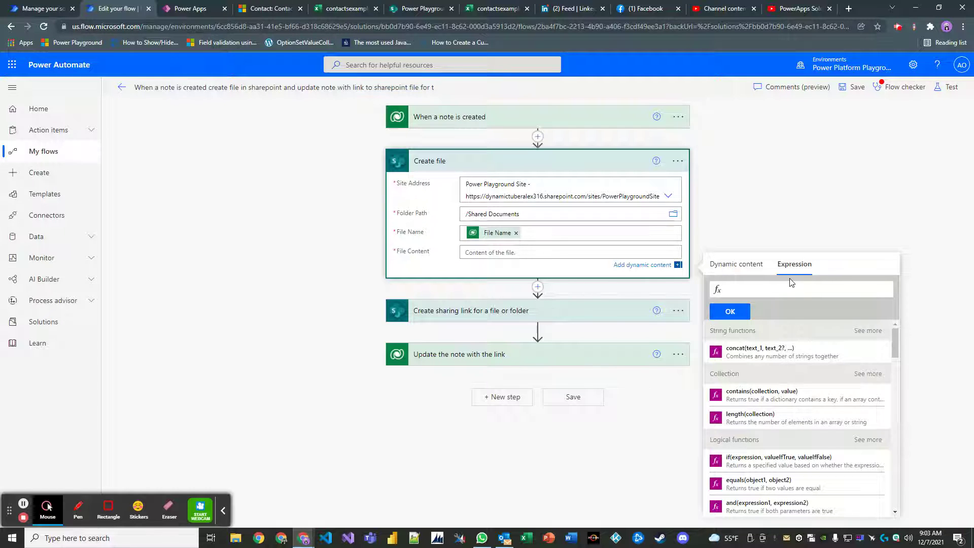
pyautogui.write('deco')
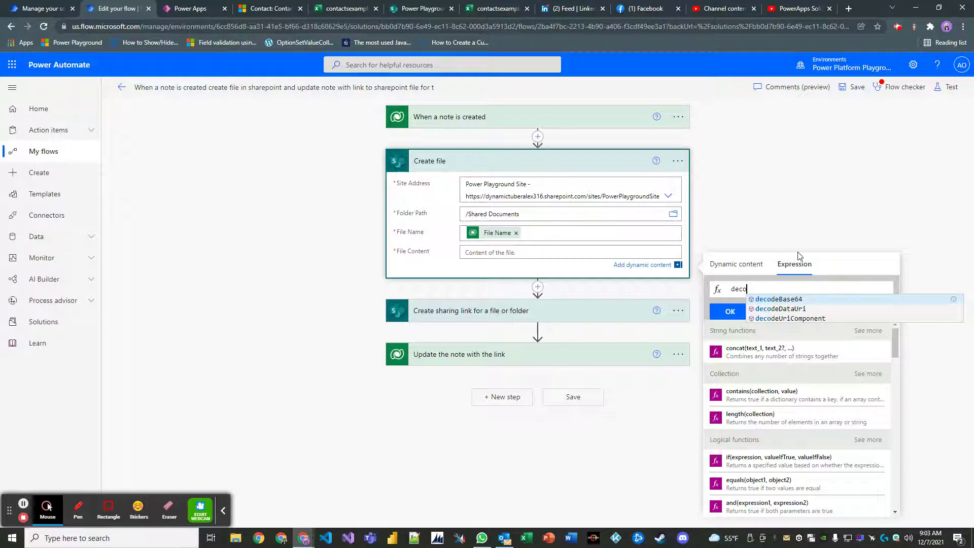
pyautogui.click(808, 300)
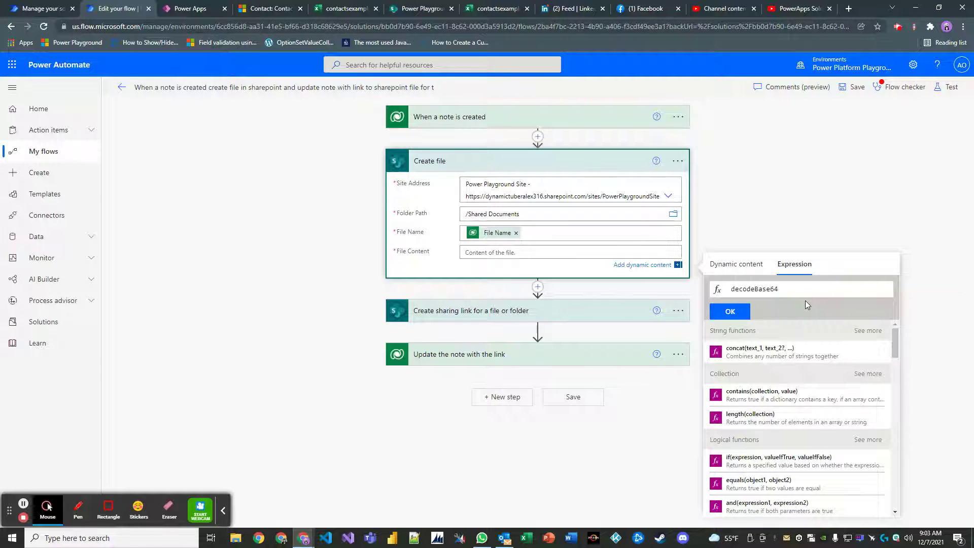
pyautogui.write('(')
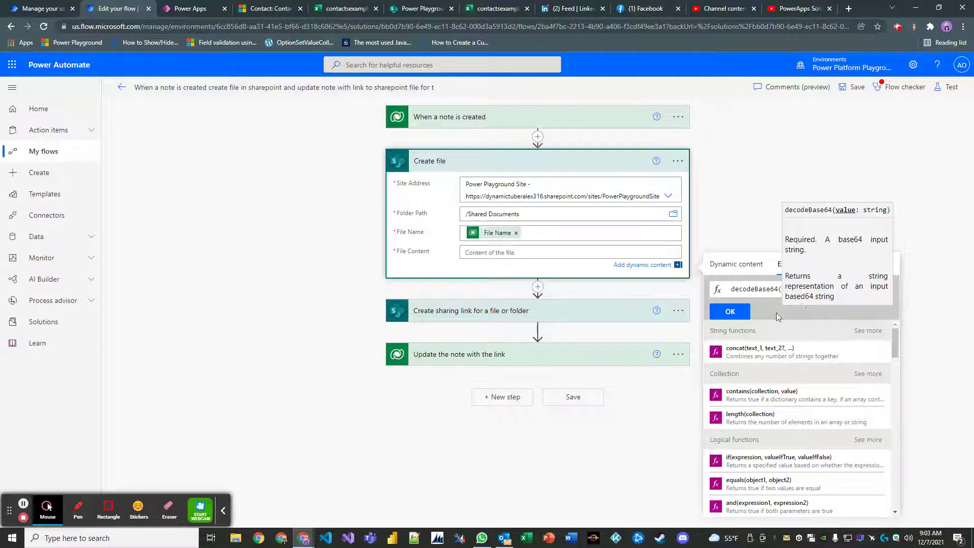
pyautogui.click(757, 269)
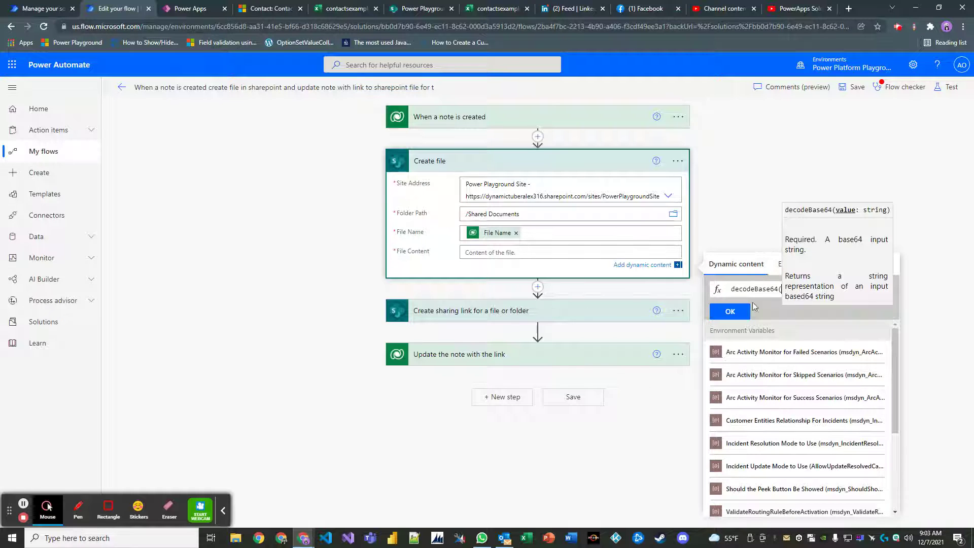
pyautogui.scroll(-3, 774, 358)
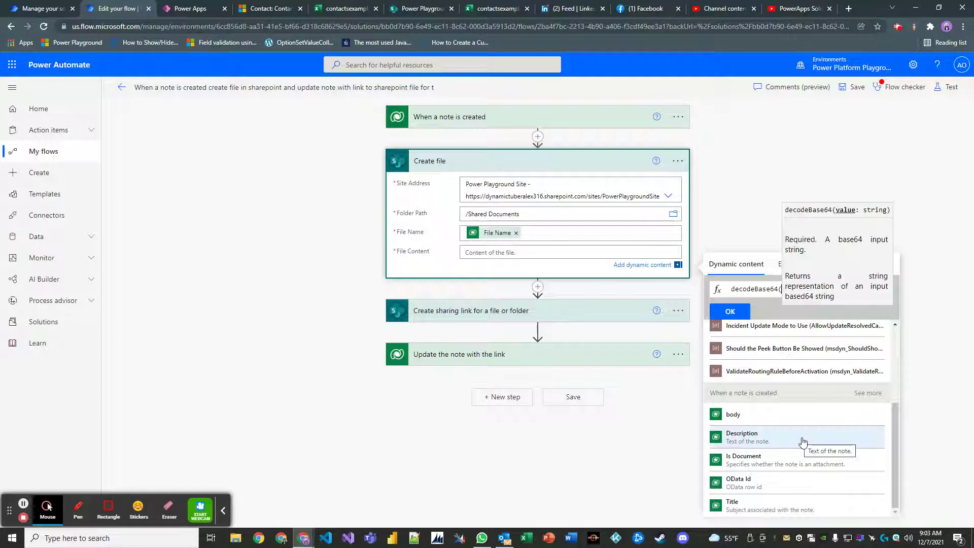
# Complete the expression as decodeBase64(Document), confirm it, and save the flow
pyautogui.click(869, 393)
pyautogui.scroll(-5, 832, 429)
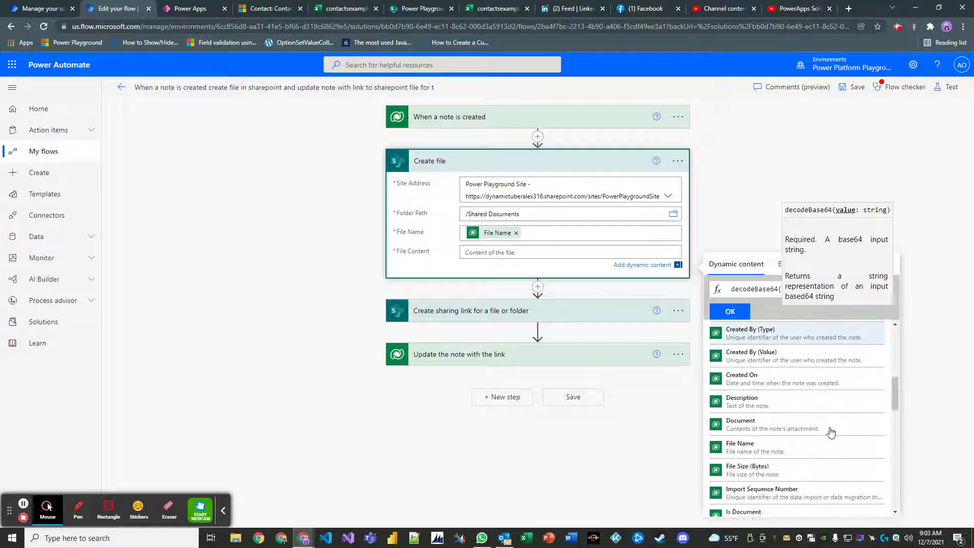
pyautogui.scroll(-3, 827, 429)
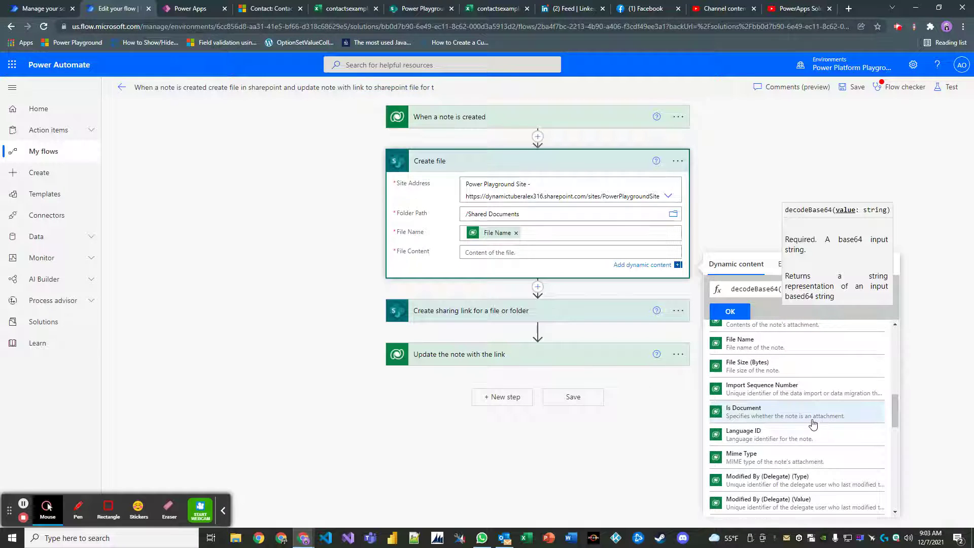
pyautogui.scroll(-1, 814, 424)
pyautogui.scroll(-5, 822, 424)
pyautogui.scroll(-2, 823, 425)
pyautogui.scroll(2, 815, 431)
pyautogui.scroll(5, 815, 431)
pyautogui.scroll(2, 814, 431)
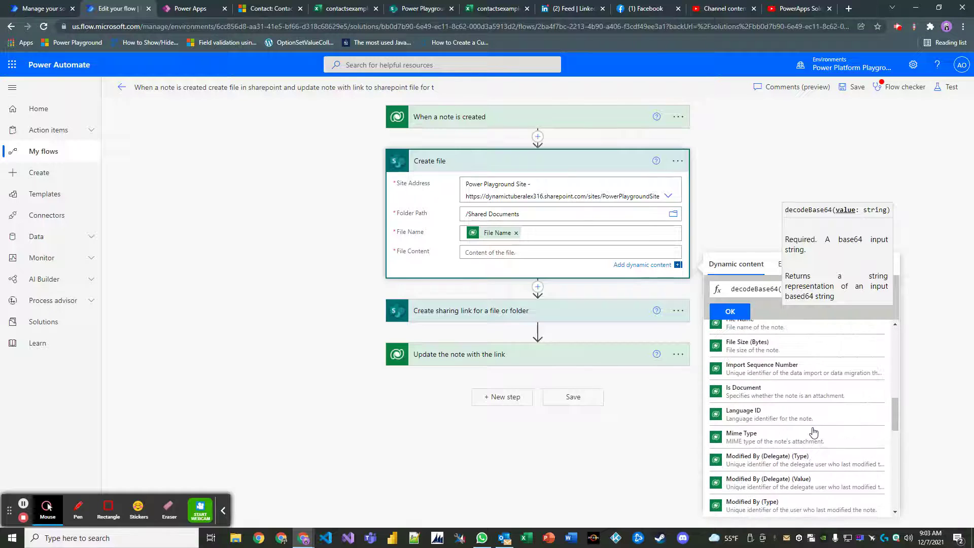
pyautogui.scroll(3, 814, 431)
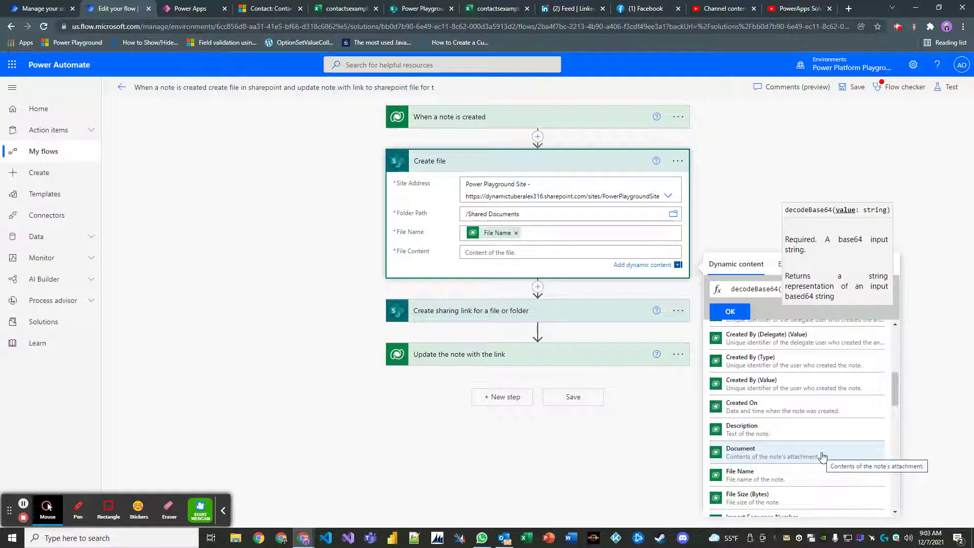
pyautogui.scroll(1, 823, 456)
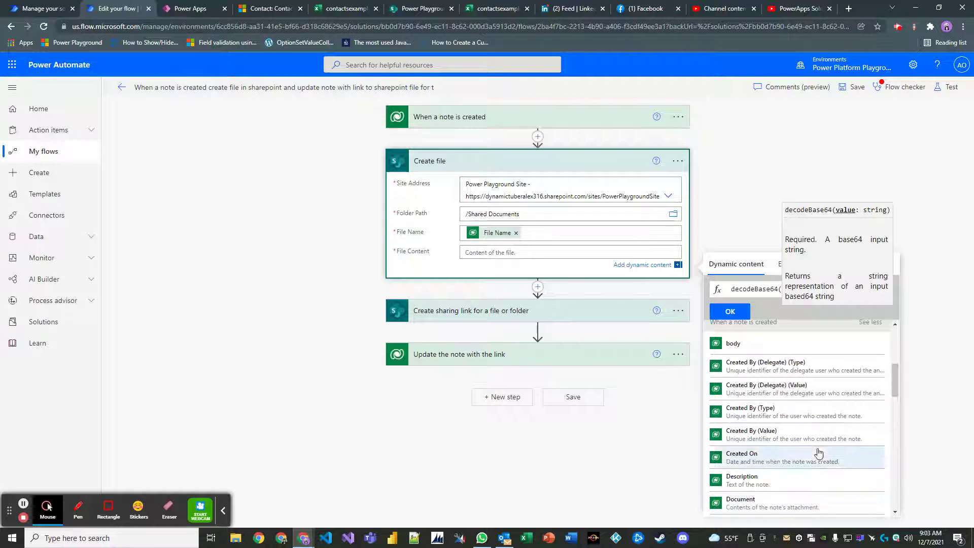
pyautogui.scroll(-1, 812, 452)
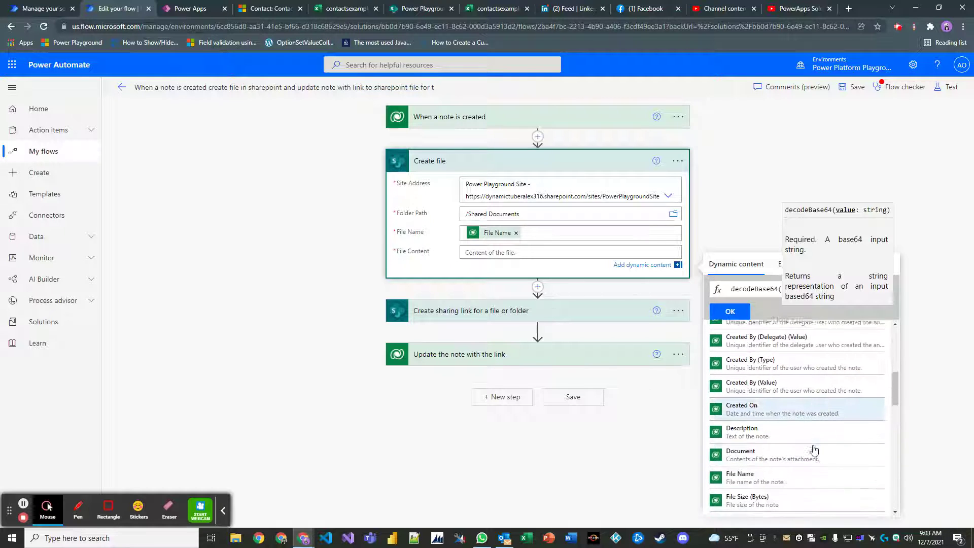
pyautogui.click(758, 454)
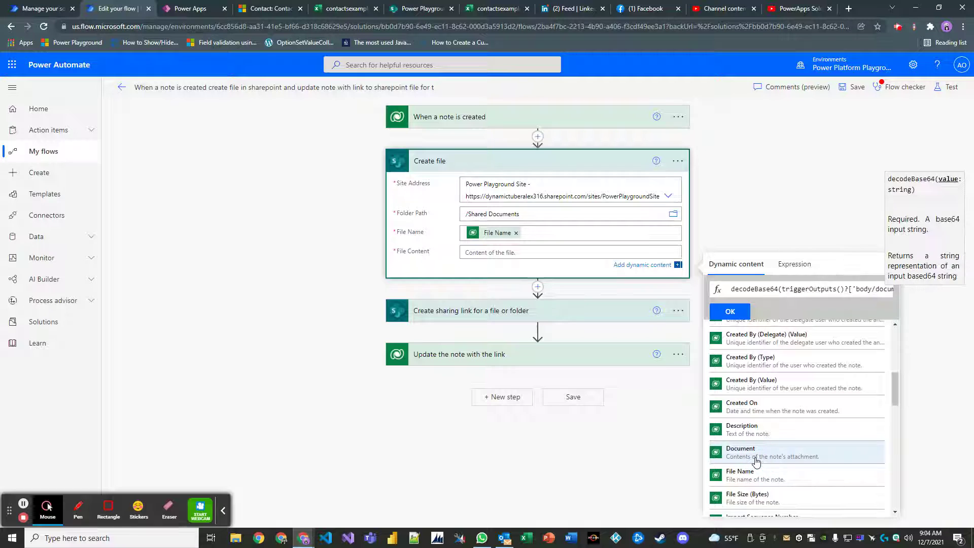
pyautogui.click(730, 311)
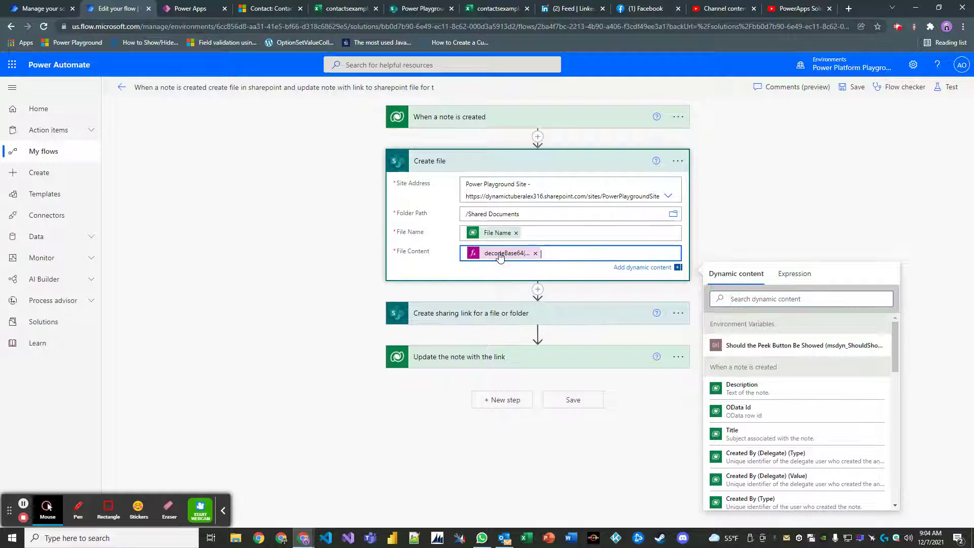
pyautogui.click(849, 88)
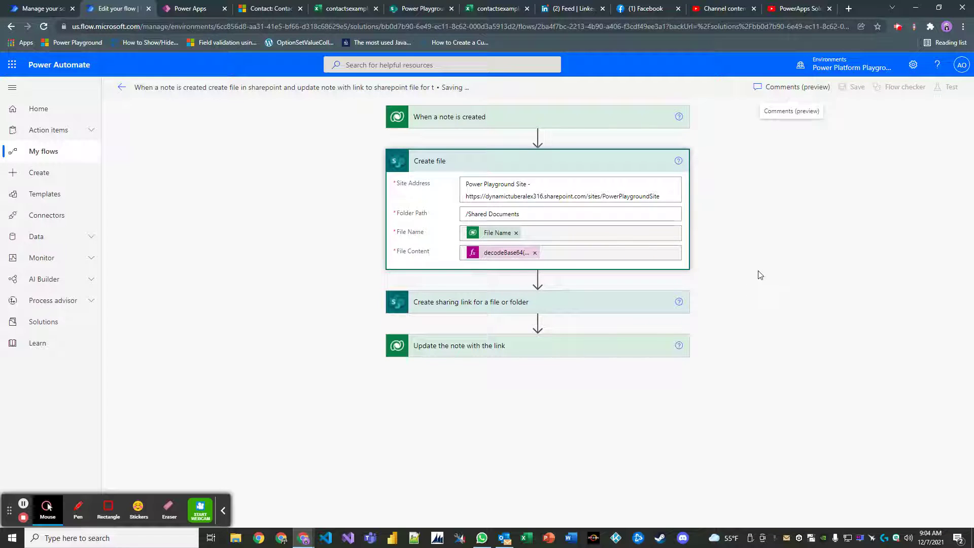
# Delete the earlier test note with its attachment from the contact's timeline
pyautogui.click(272, 10)
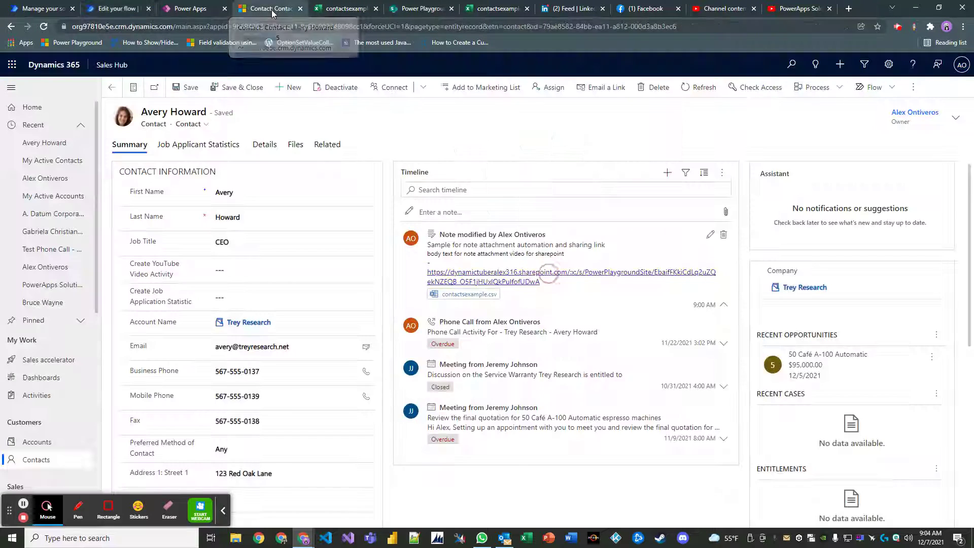
pyautogui.click(723, 237)
pyautogui.click(511, 343)
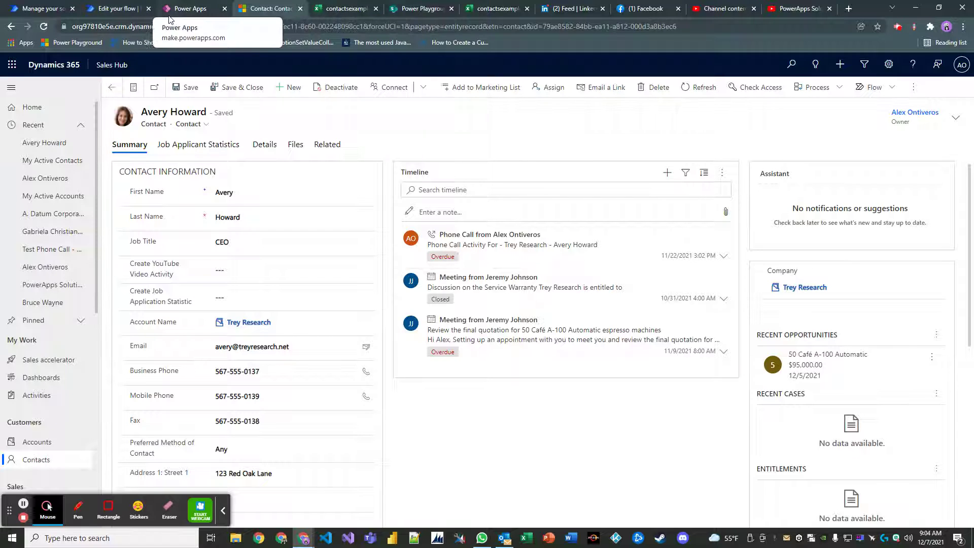
# Delete contactsexample.csv from the SharePoint Documents library, then go back to the contact record
pyautogui.click(421, 9)
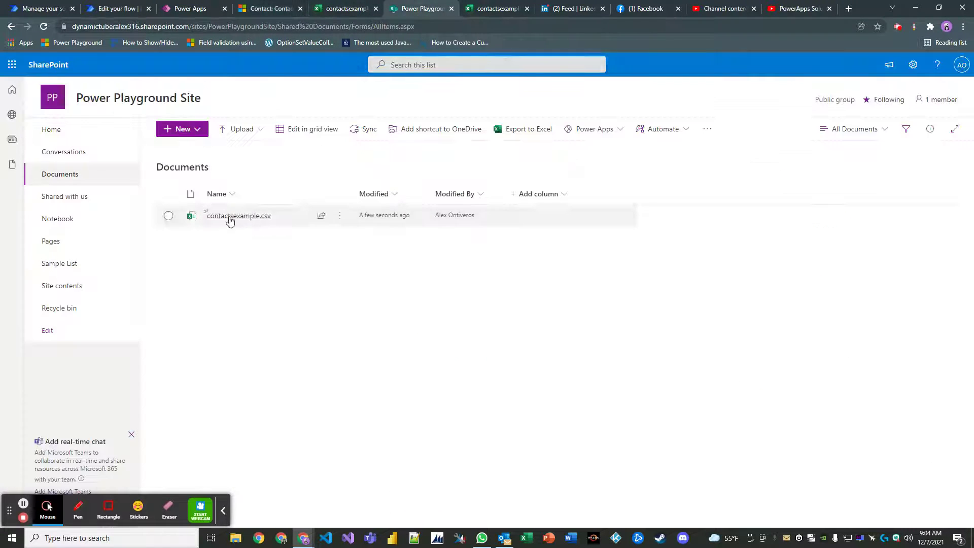
pyautogui.click(169, 216)
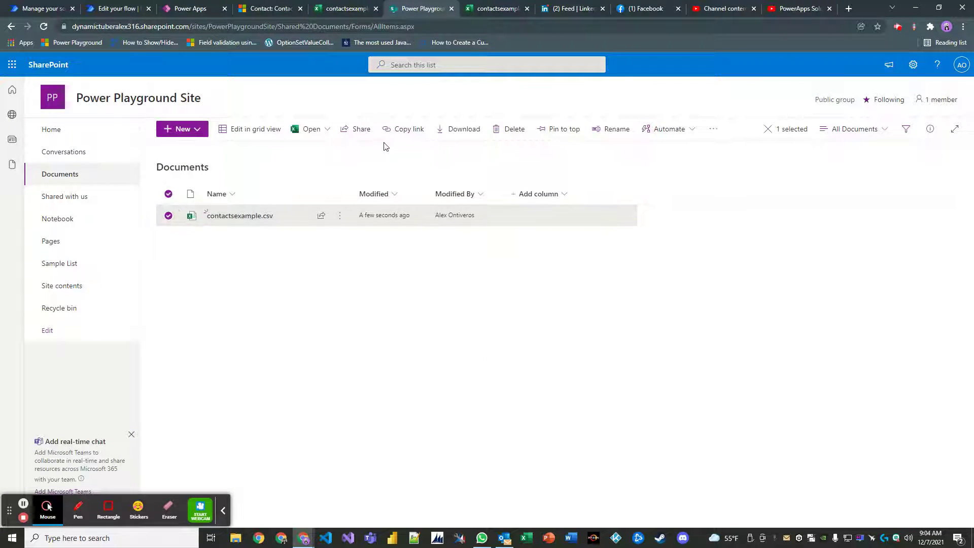
pyautogui.click(509, 130)
pyautogui.click(507, 314)
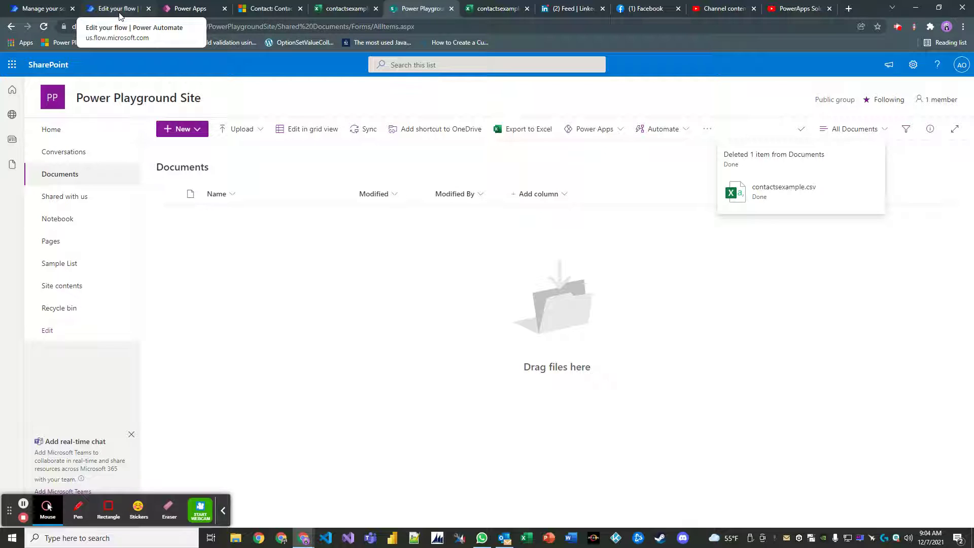
pyautogui.click(271, 9)
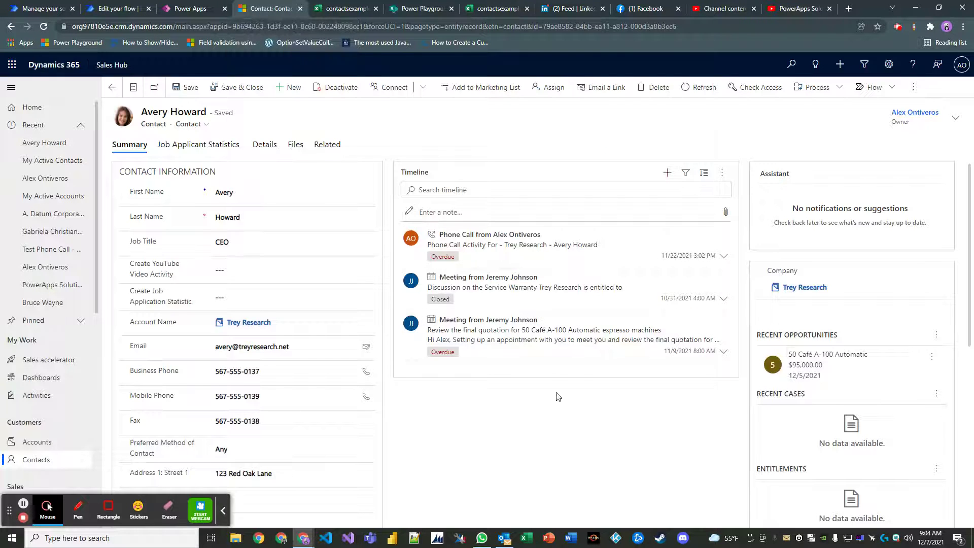
# Create note 'another test note' with body 'another test body' and contactsexample.csv attached
pyautogui.click(669, 174)
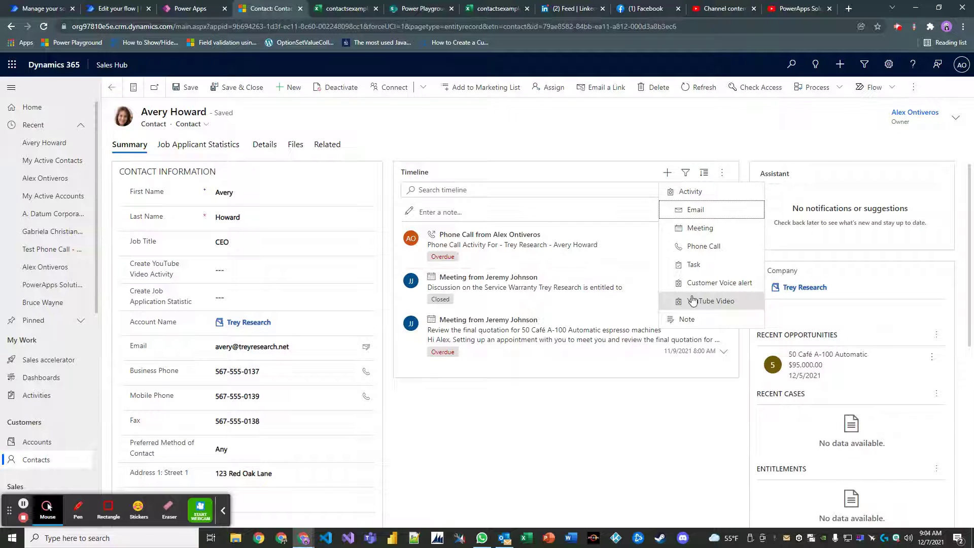
pyautogui.click(688, 320)
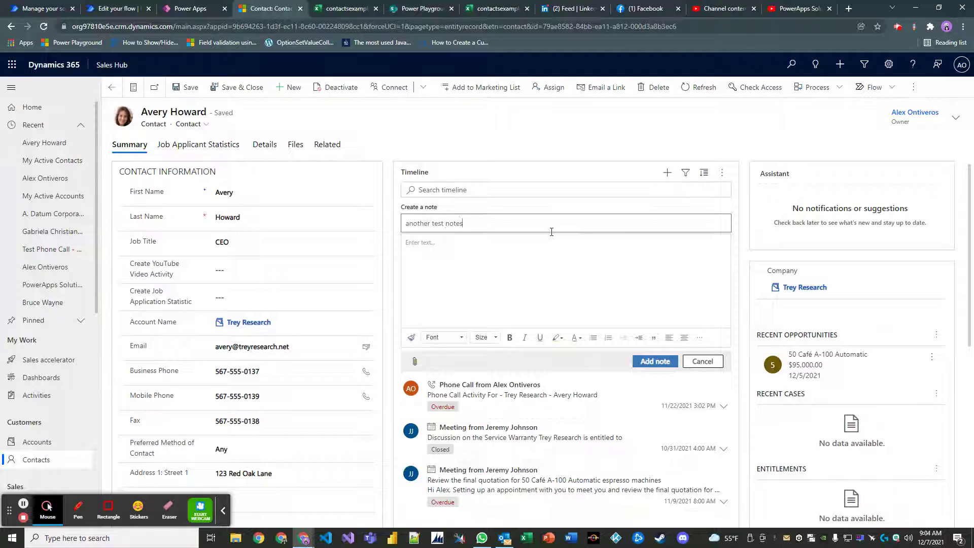
pyautogui.press('Tab')
pyautogui.click(488, 281)
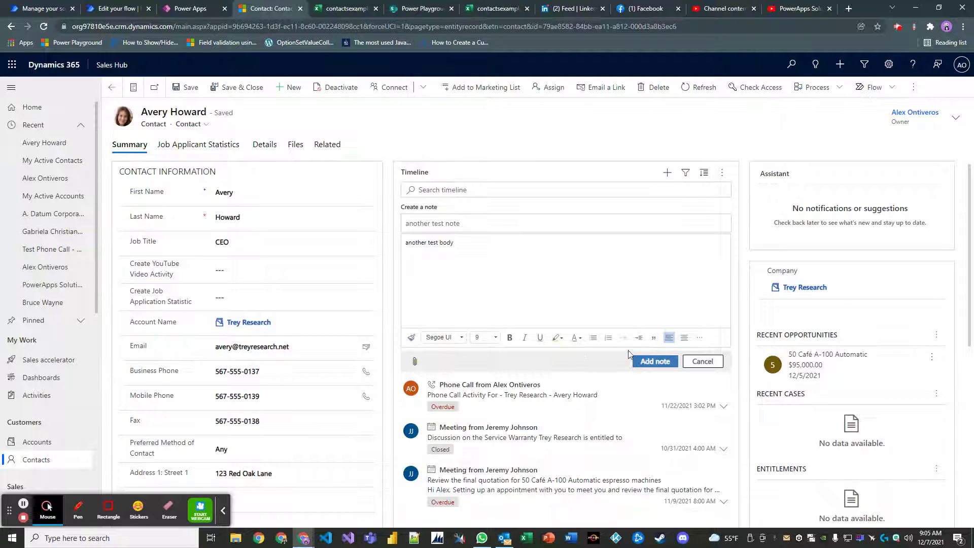
pyautogui.click(415, 361)
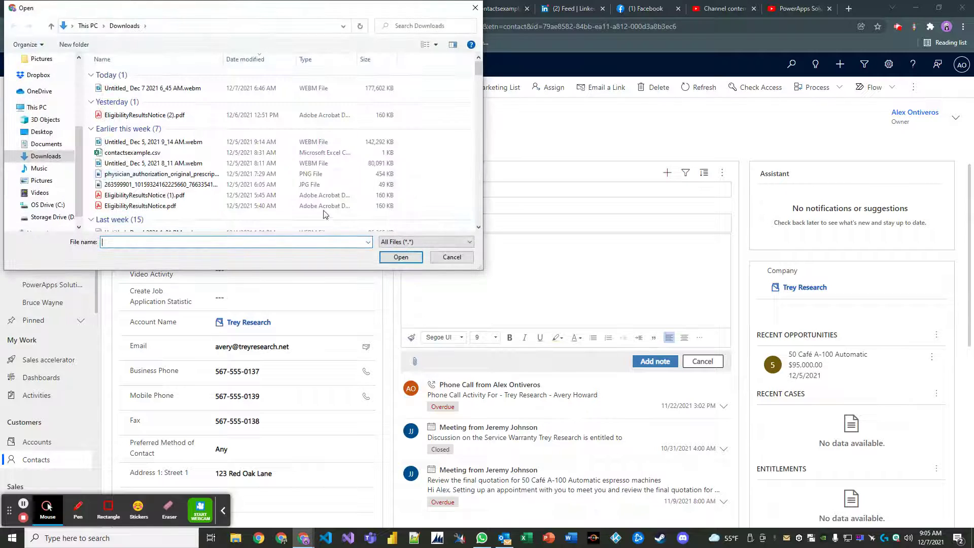
pyautogui.click(370, 152)
pyautogui.click(401, 258)
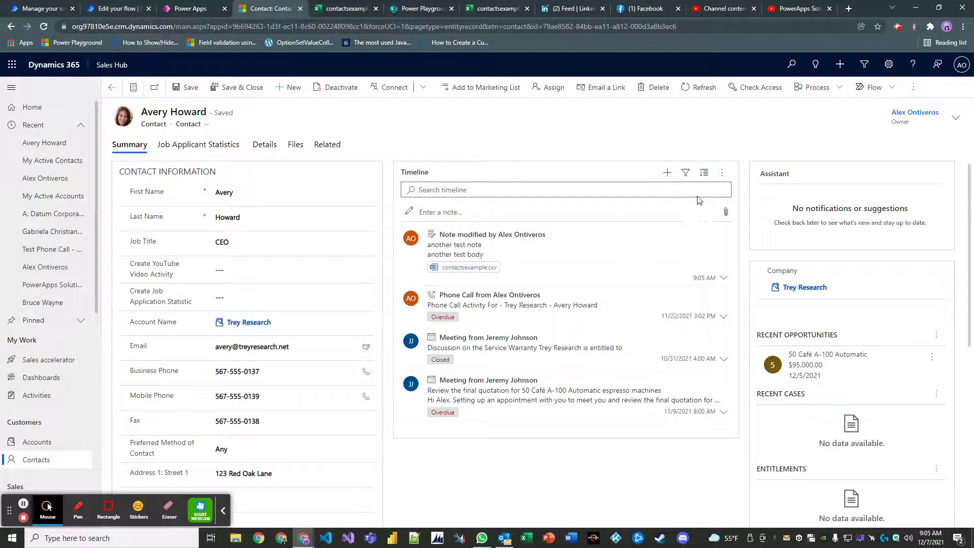
pyautogui.click(721, 176)
pyautogui.click(736, 192)
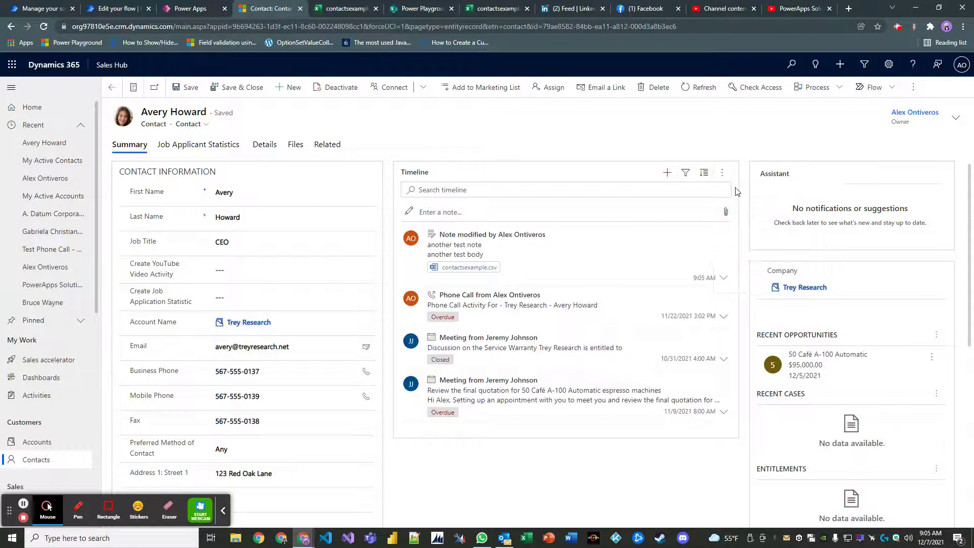
pyautogui.click(722, 172)
pyautogui.click(733, 189)
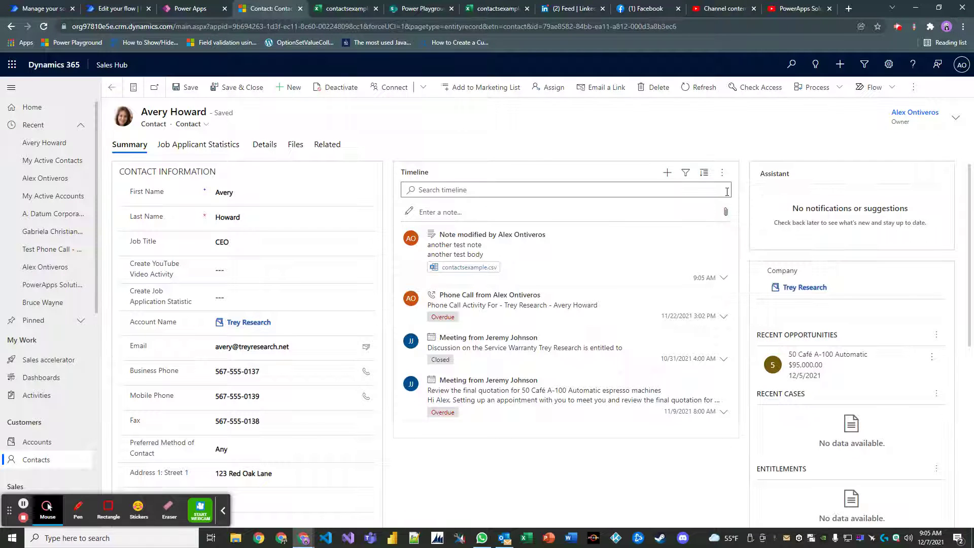
pyautogui.click(723, 173)
pyautogui.click(736, 193)
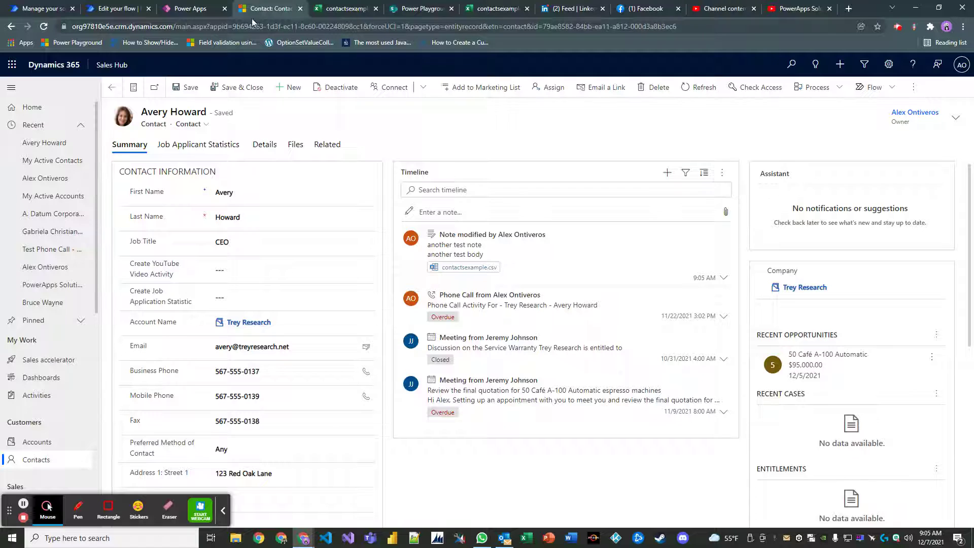
pyautogui.click(120, 9)
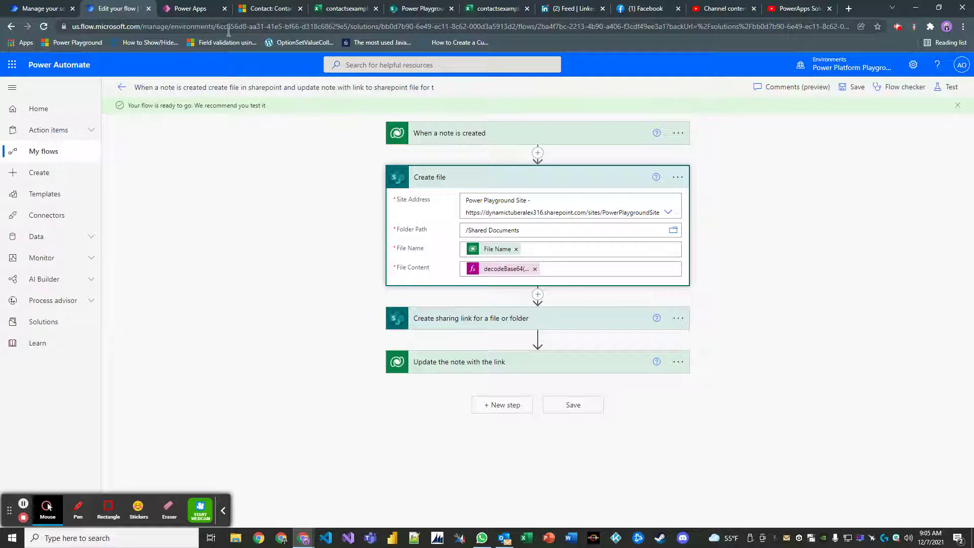
pyautogui.click(274, 11)
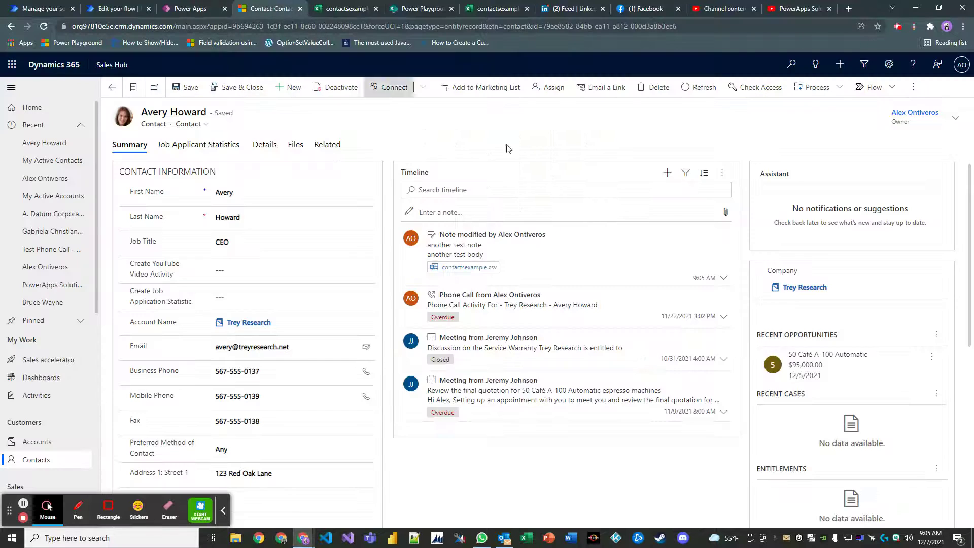
pyautogui.click(722, 173)
pyautogui.click(730, 188)
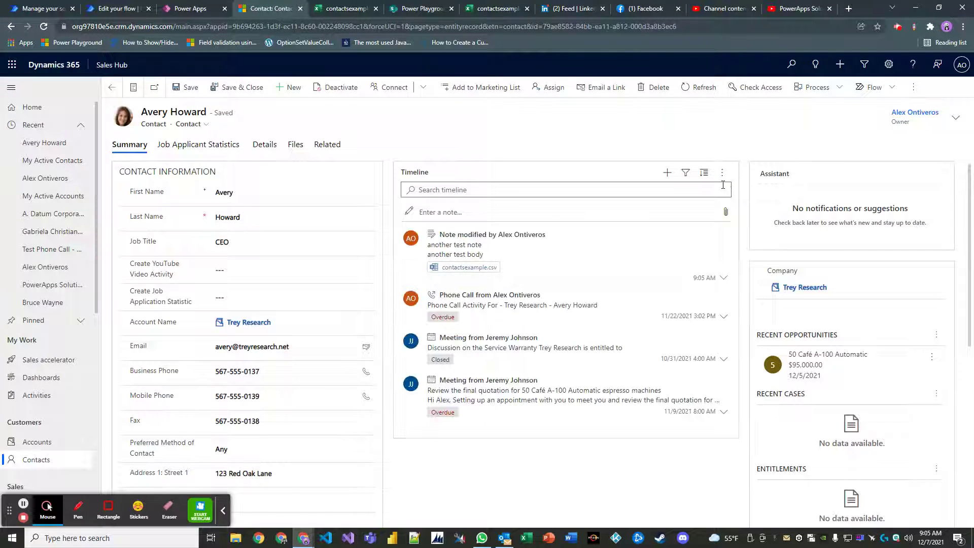
pyautogui.click(722, 172)
pyautogui.click(733, 191)
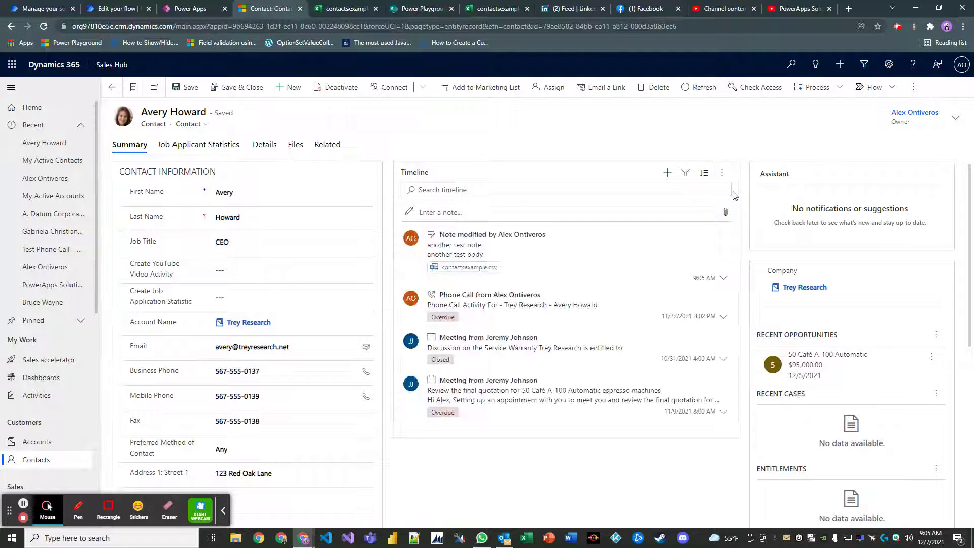
pyautogui.click(725, 173)
pyautogui.click(731, 188)
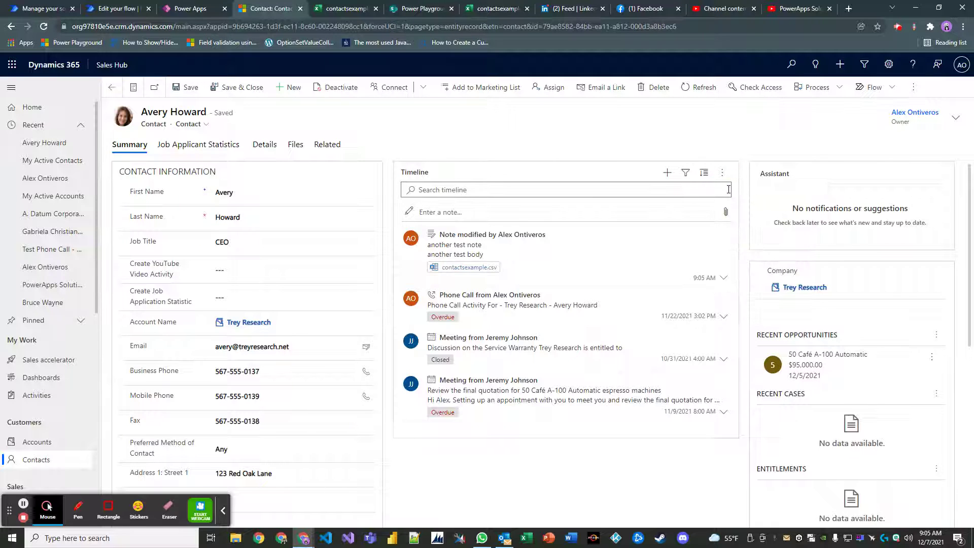
pyautogui.click(723, 174)
pyautogui.click(731, 191)
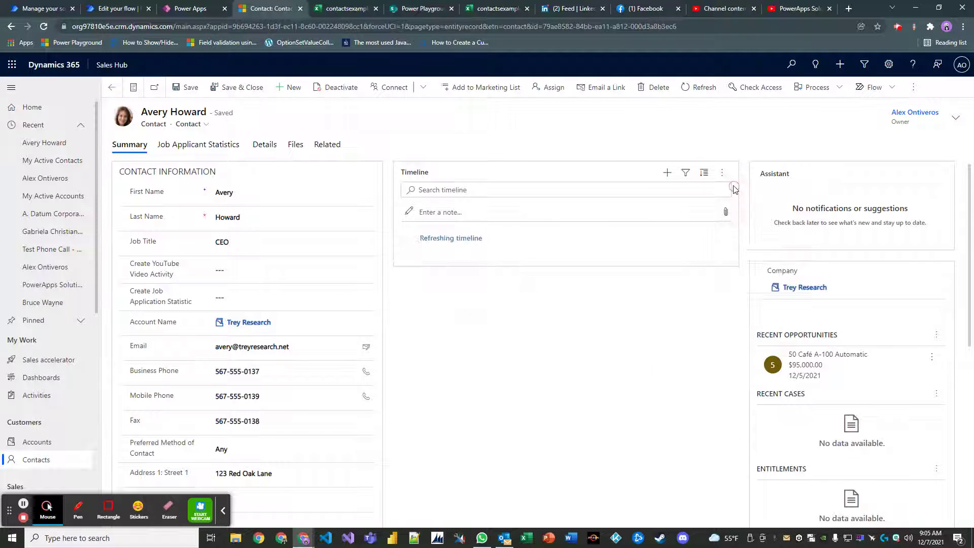
pyautogui.click(723, 174)
pyautogui.click(731, 190)
pyautogui.click(722, 176)
pyautogui.click(731, 190)
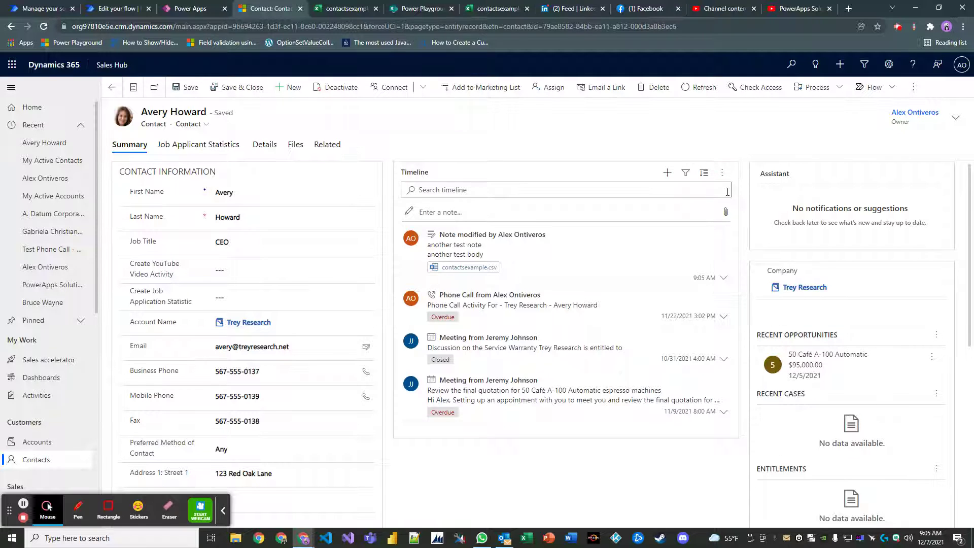
pyautogui.click(723, 174)
pyautogui.click(735, 188)
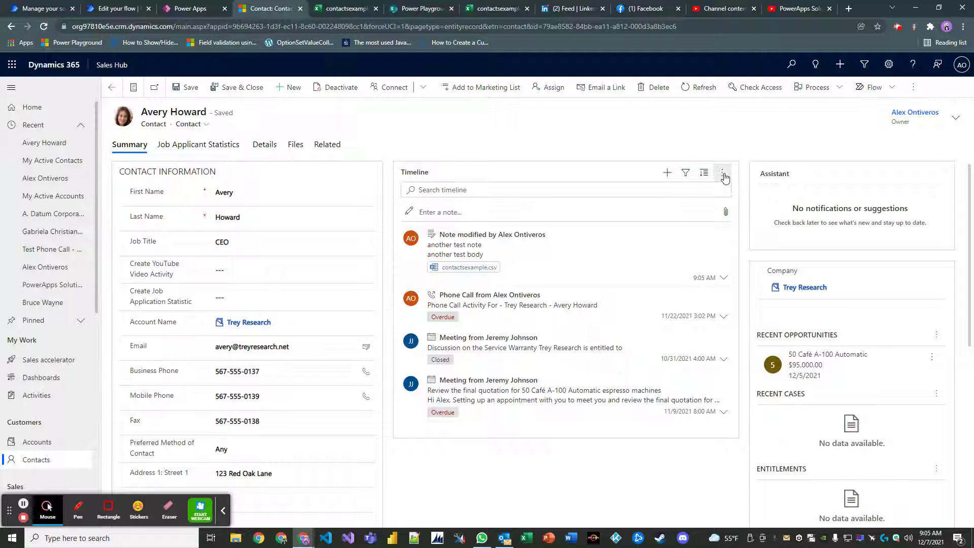
pyautogui.click(723, 175)
pyautogui.click(736, 191)
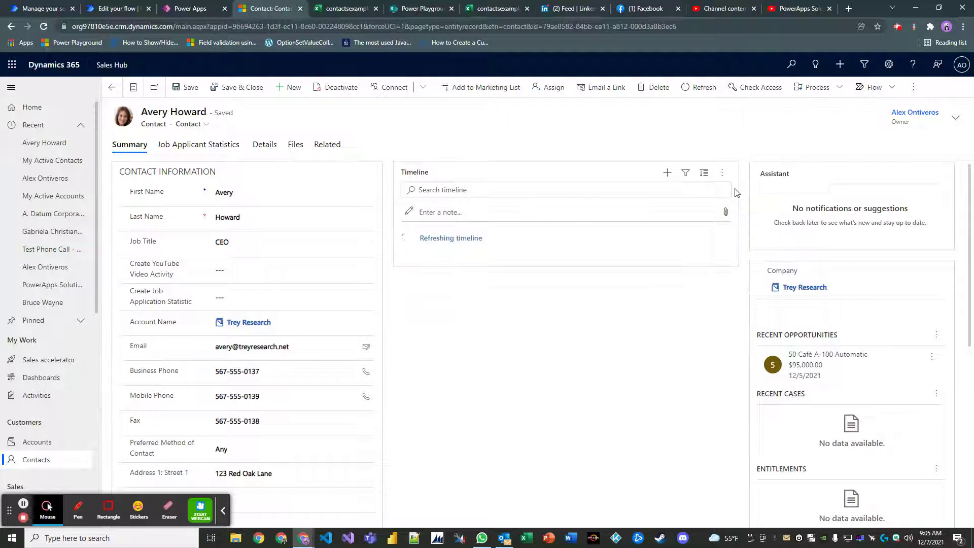
pyautogui.click(723, 173)
pyautogui.click(736, 192)
# Leave the flow designer for the flow's details page
pyautogui.click(117, 12)
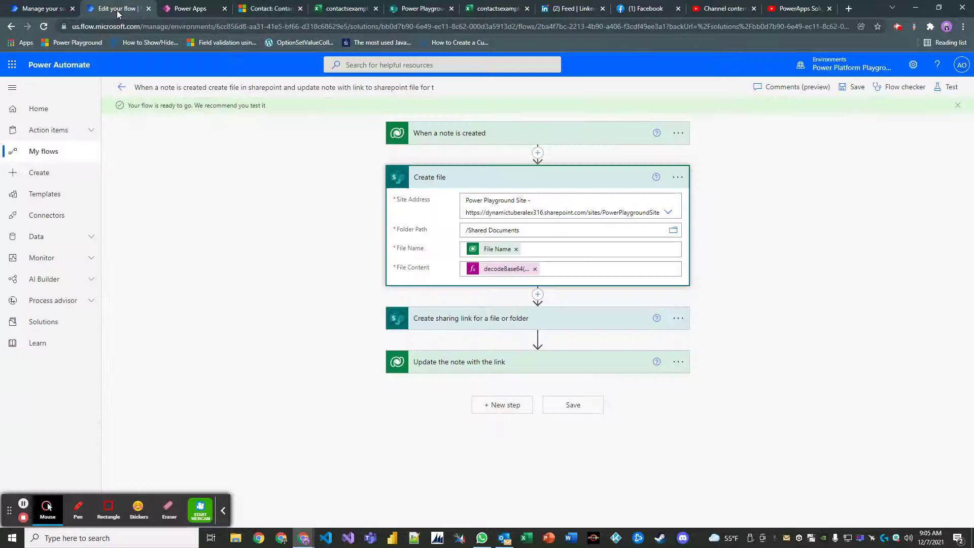
pyautogui.click(122, 87)
pyautogui.click(534, 114)
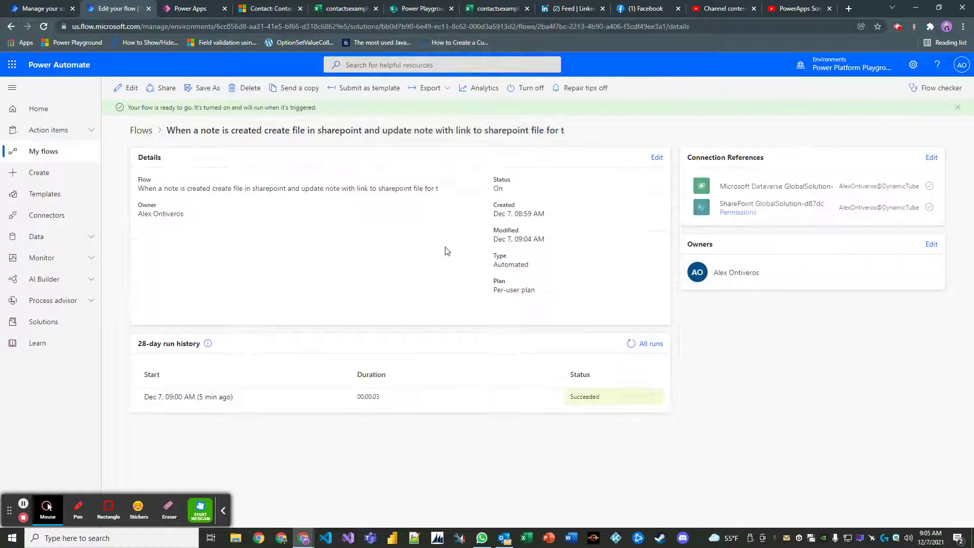
# Refresh the run history until the new 09:06 AM run shows Succeeded
pyautogui.click(631, 349)
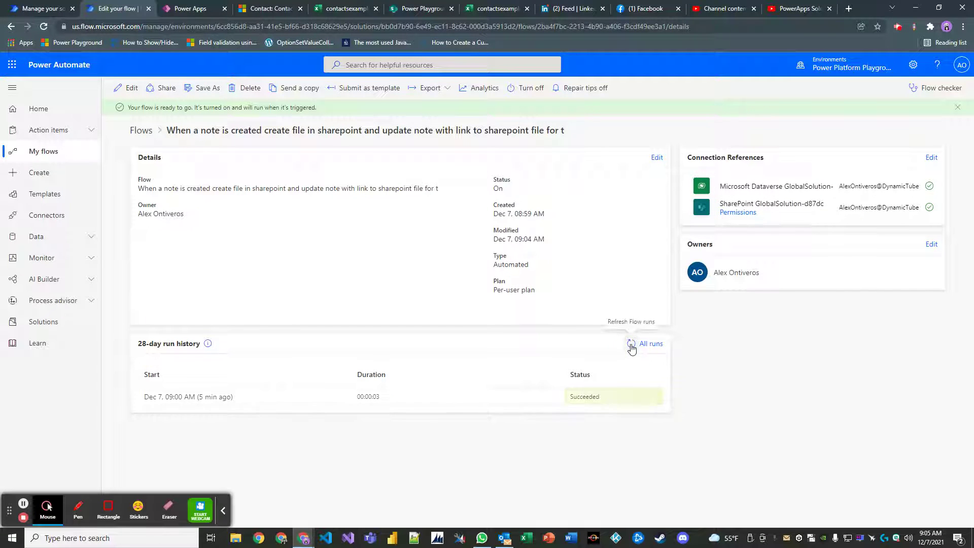
pyautogui.click(632, 348)
pyautogui.click(632, 348)
pyautogui.click(632, 348)
pyautogui.click(632, 348)
pyautogui.click(632, 349)
pyautogui.click(630, 347)
pyautogui.click(630, 348)
pyautogui.click(630, 348)
pyautogui.click(631, 348)
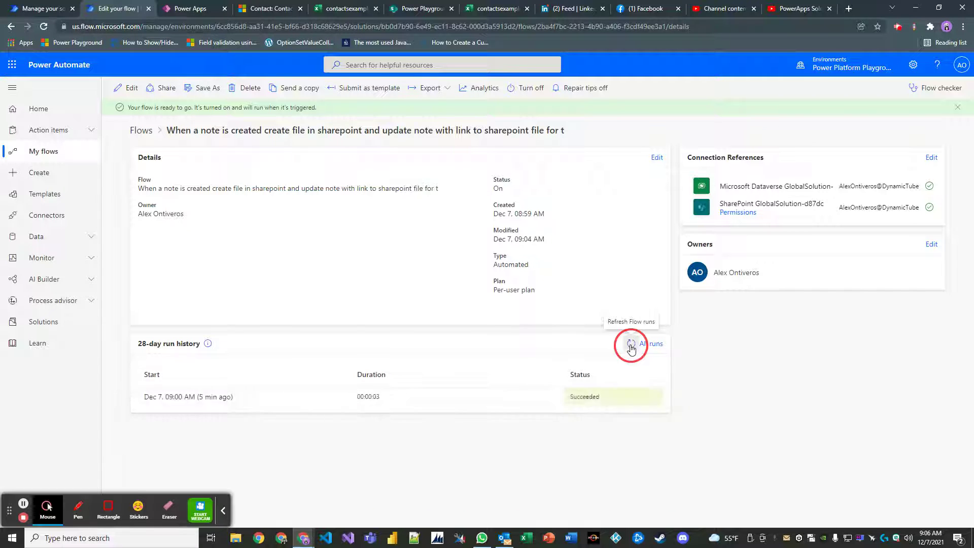
pyautogui.click(631, 349)
pyautogui.click(631, 348)
pyautogui.click(631, 349)
pyautogui.click(632, 348)
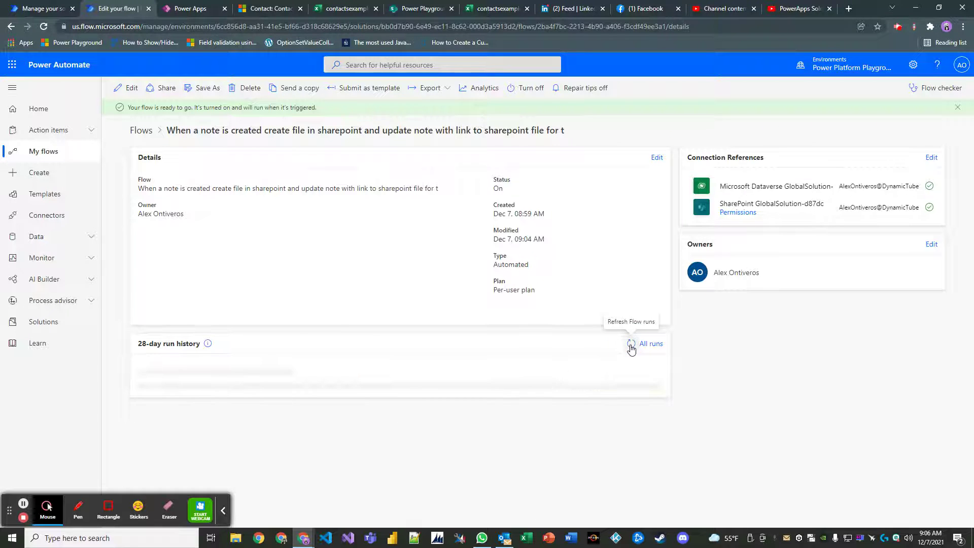
pyautogui.click(631, 348)
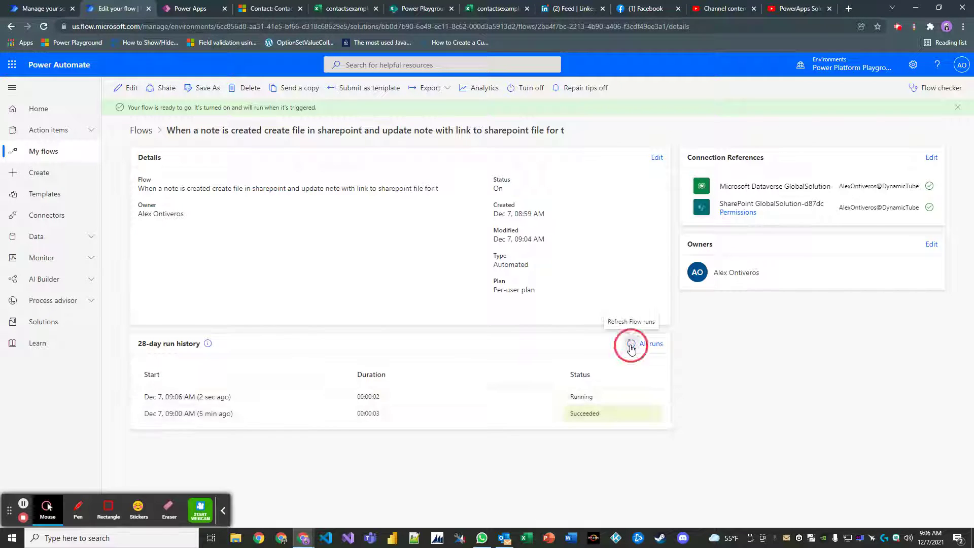
pyautogui.click(271, 8)
pyautogui.click(722, 173)
# Refresh the timeline, expand the note and follow its link to contactsexample's readable contacts
pyautogui.click(737, 190)
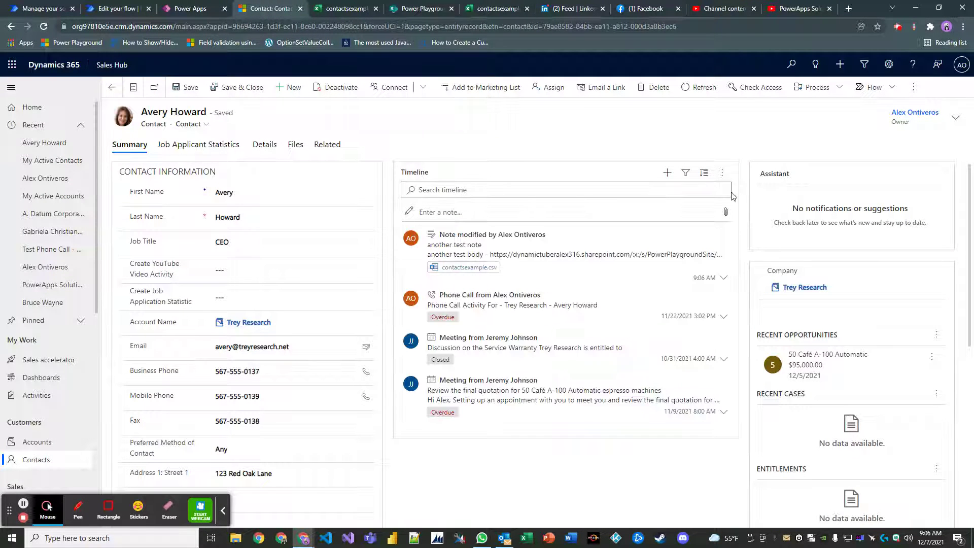
pyautogui.click(722, 172)
pyautogui.click(740, 190)
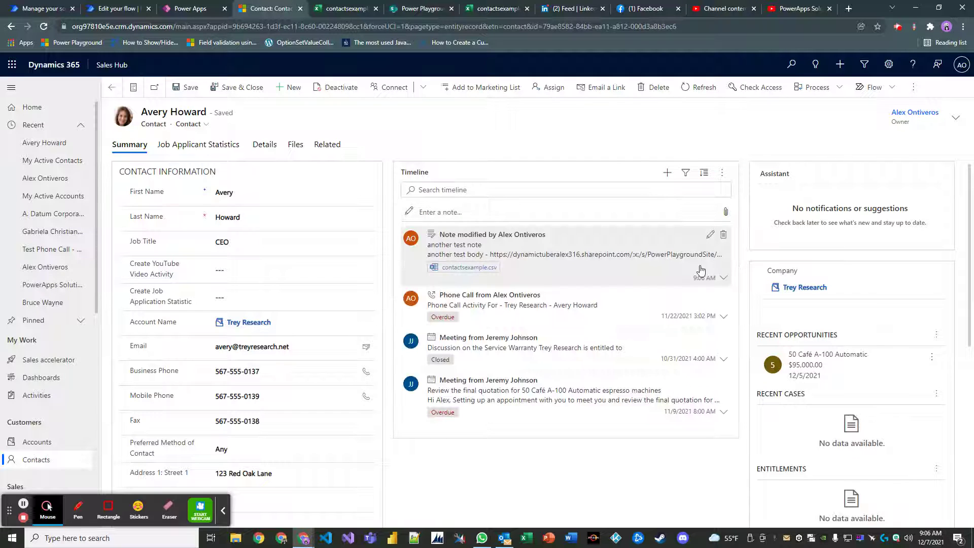
pyautogui.click(720, 278)
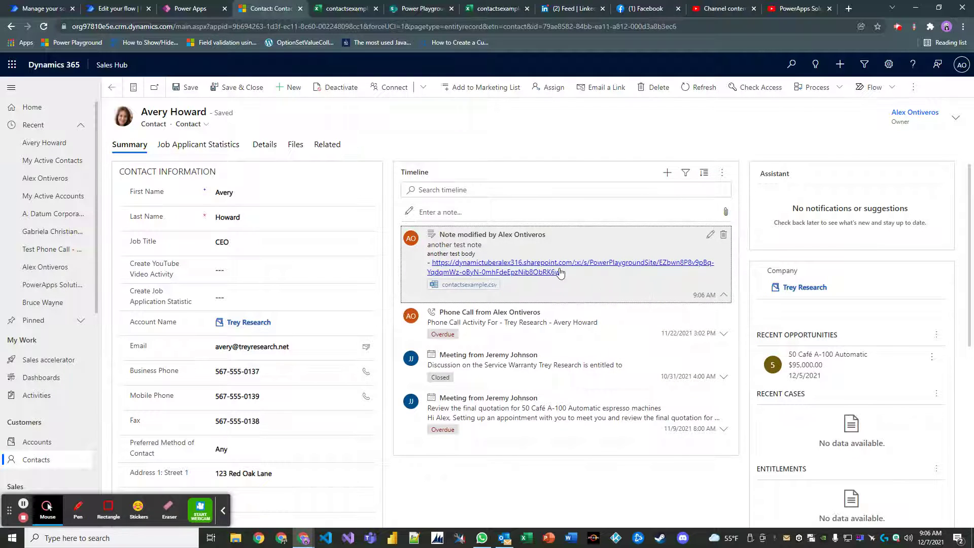
pyautogui.click(551, 272)
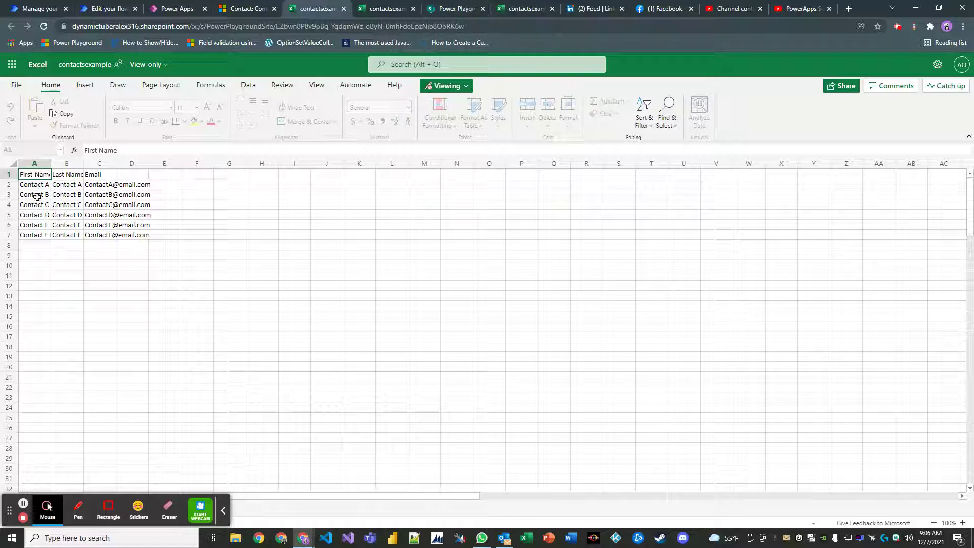
pyautogui.moveTo(35, 174); pyautogui.dragTo(165, 248)
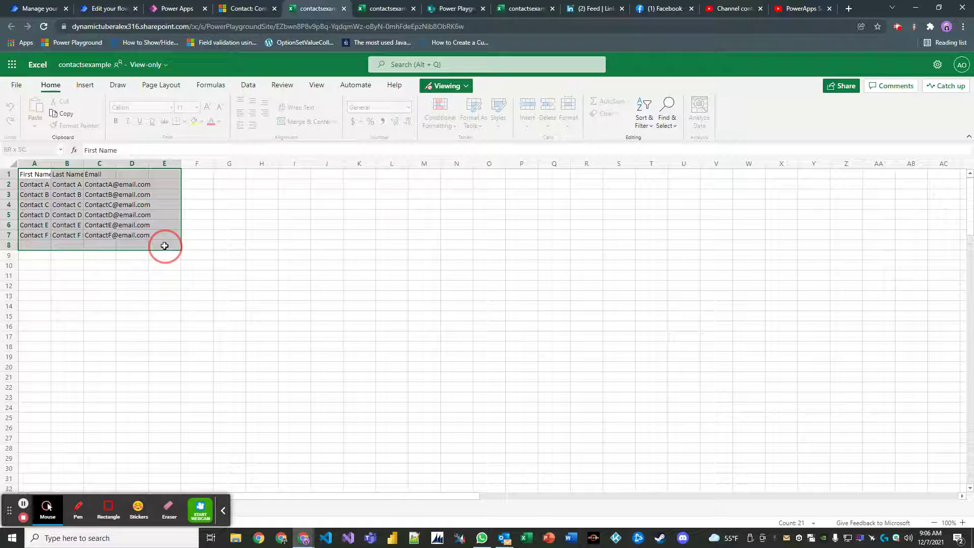
pyautogui.moveTo(165, 245); pyautogui.dragTo(198, 279)
pyautogui.click(160, 246)
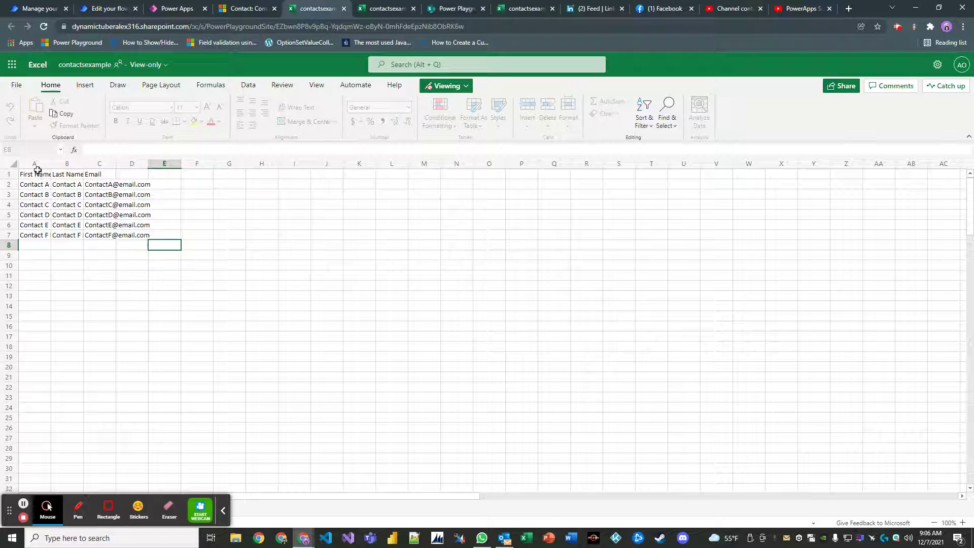
pyautogui.moveTo(38, 170); pyautogui.dragTo(175, 275)
pyautogui.moveTo(44, 187); pyautogui.dragTo(203, 272)
pyautogui.click(165, 224)
pyautogui.moveTo(44, 177); pyautogui.dragTo(179, 280)
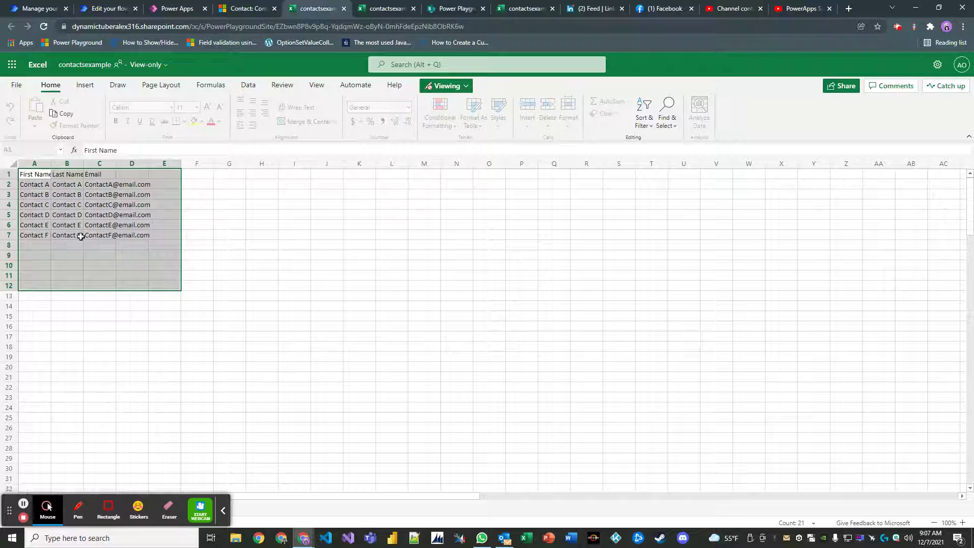
pyautogui.click(106, 255)
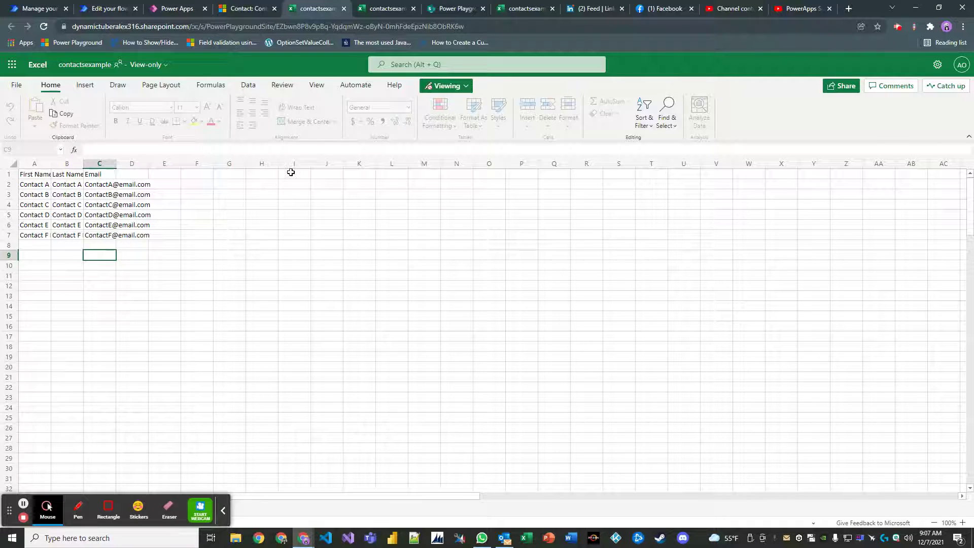
# Go to the Power Playground Site Documents library to find the new contactsexample.csv
pyautogui.click(447, 15)
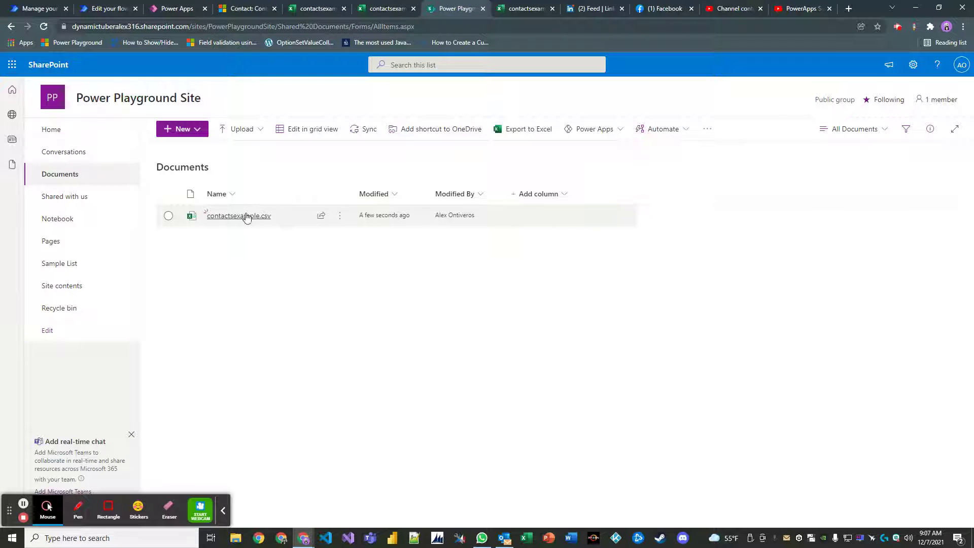